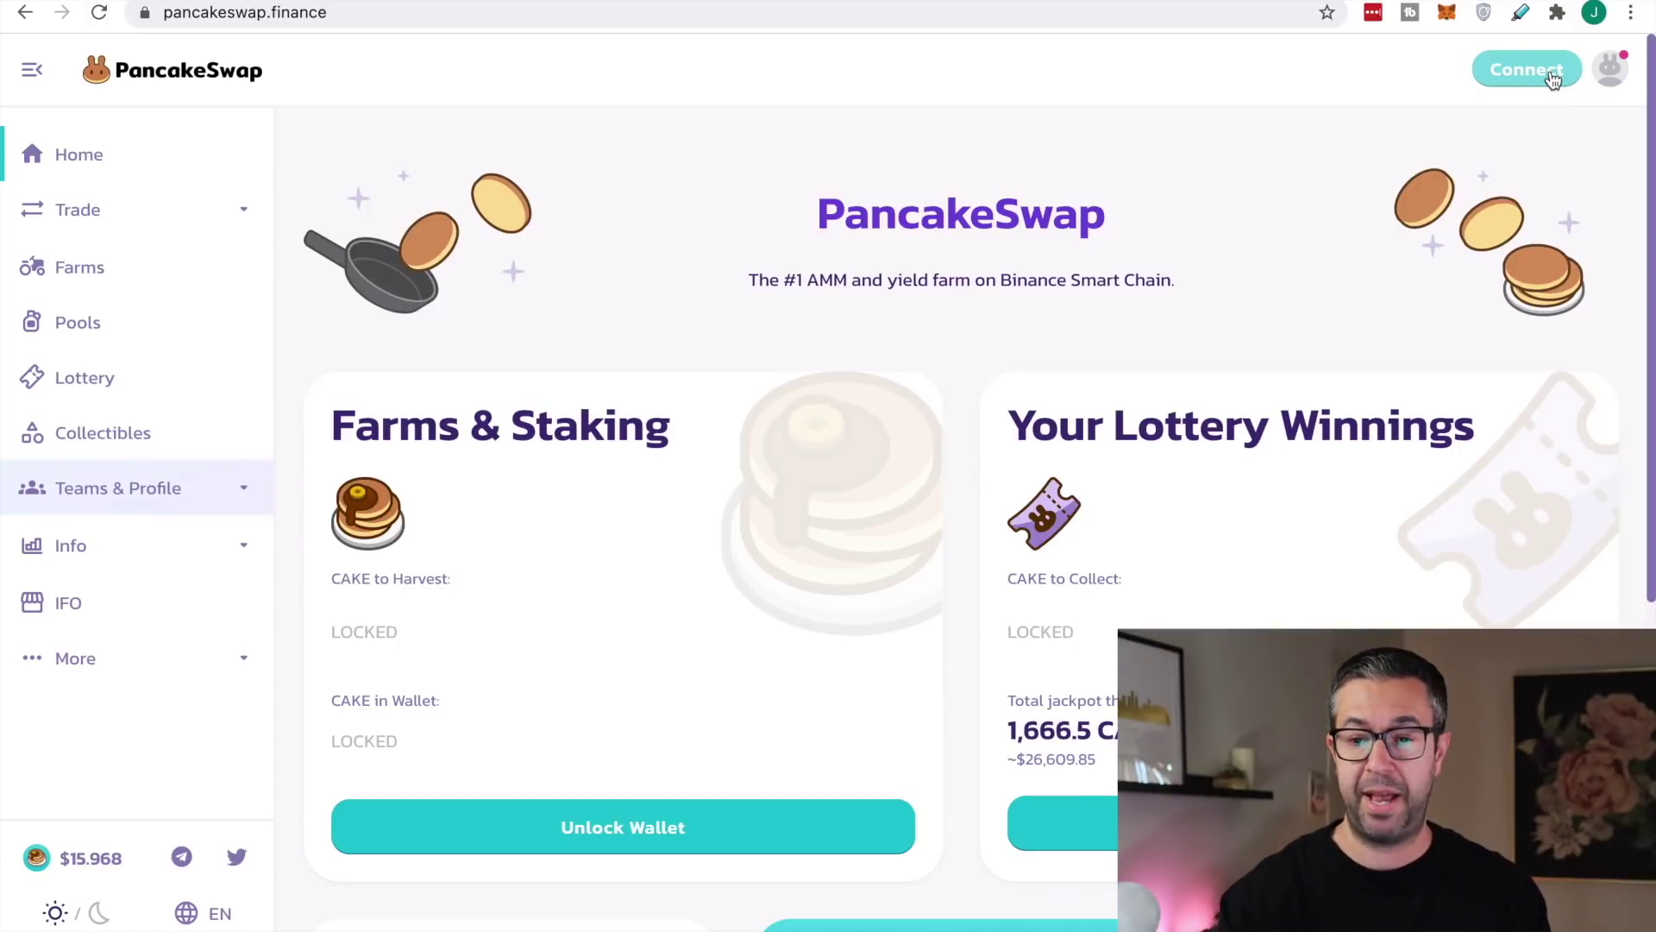
# Open the MetaMask wallet and display its list of available networks
pyautogui.click(1448, 14)
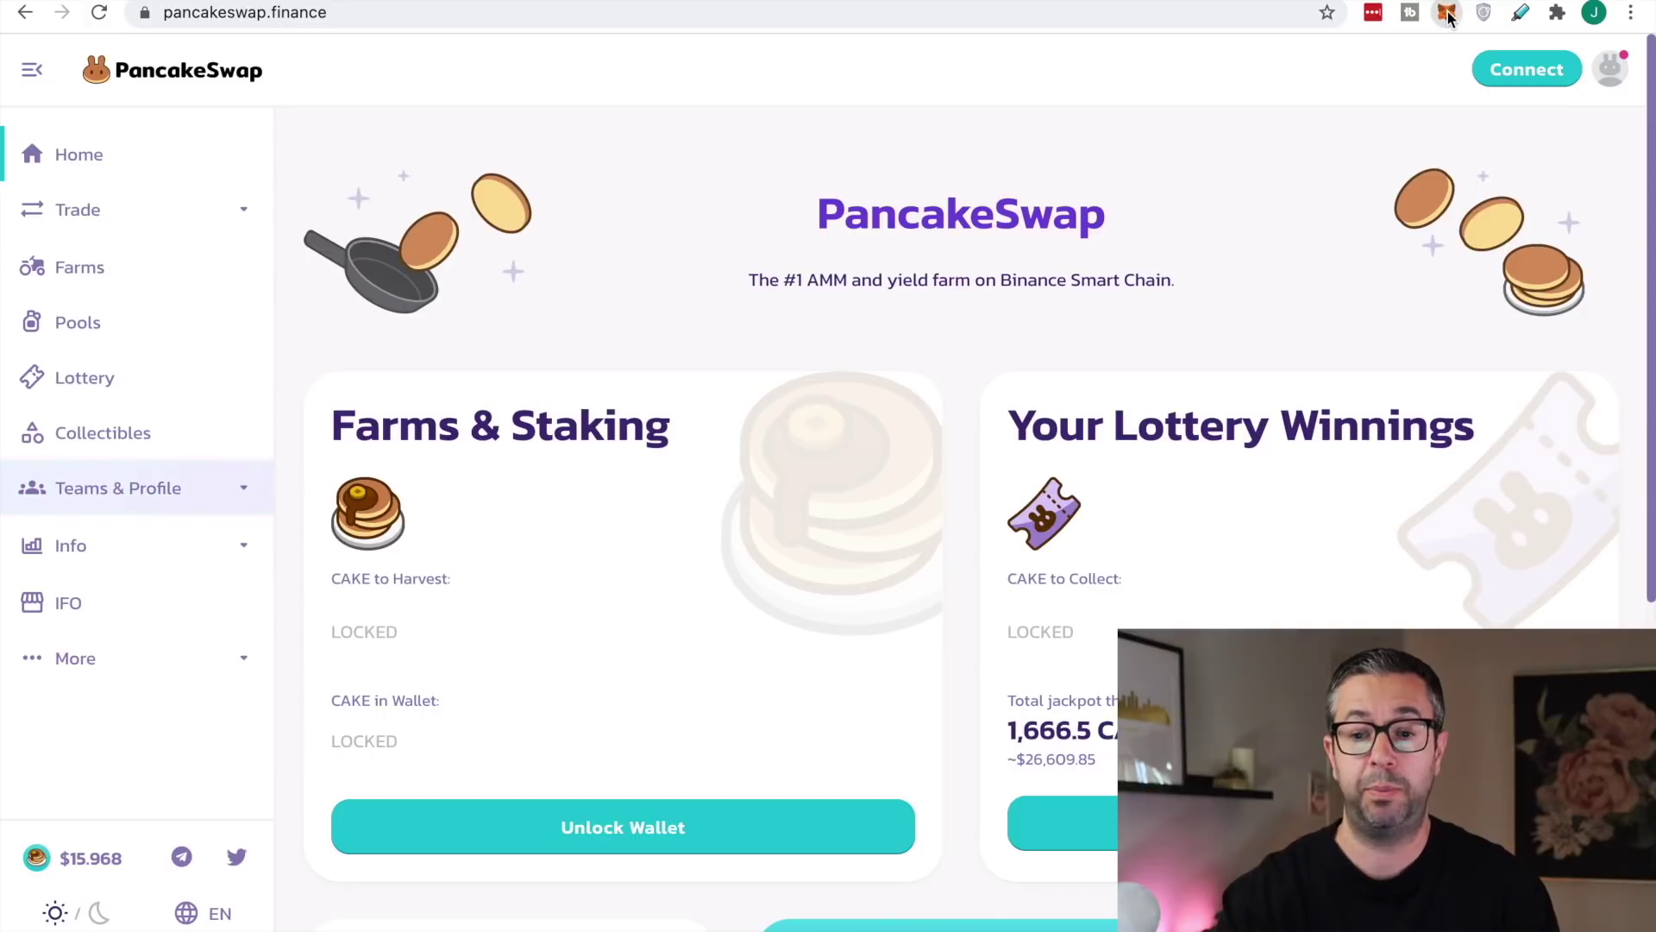
pyautogui.click(1447, 14)
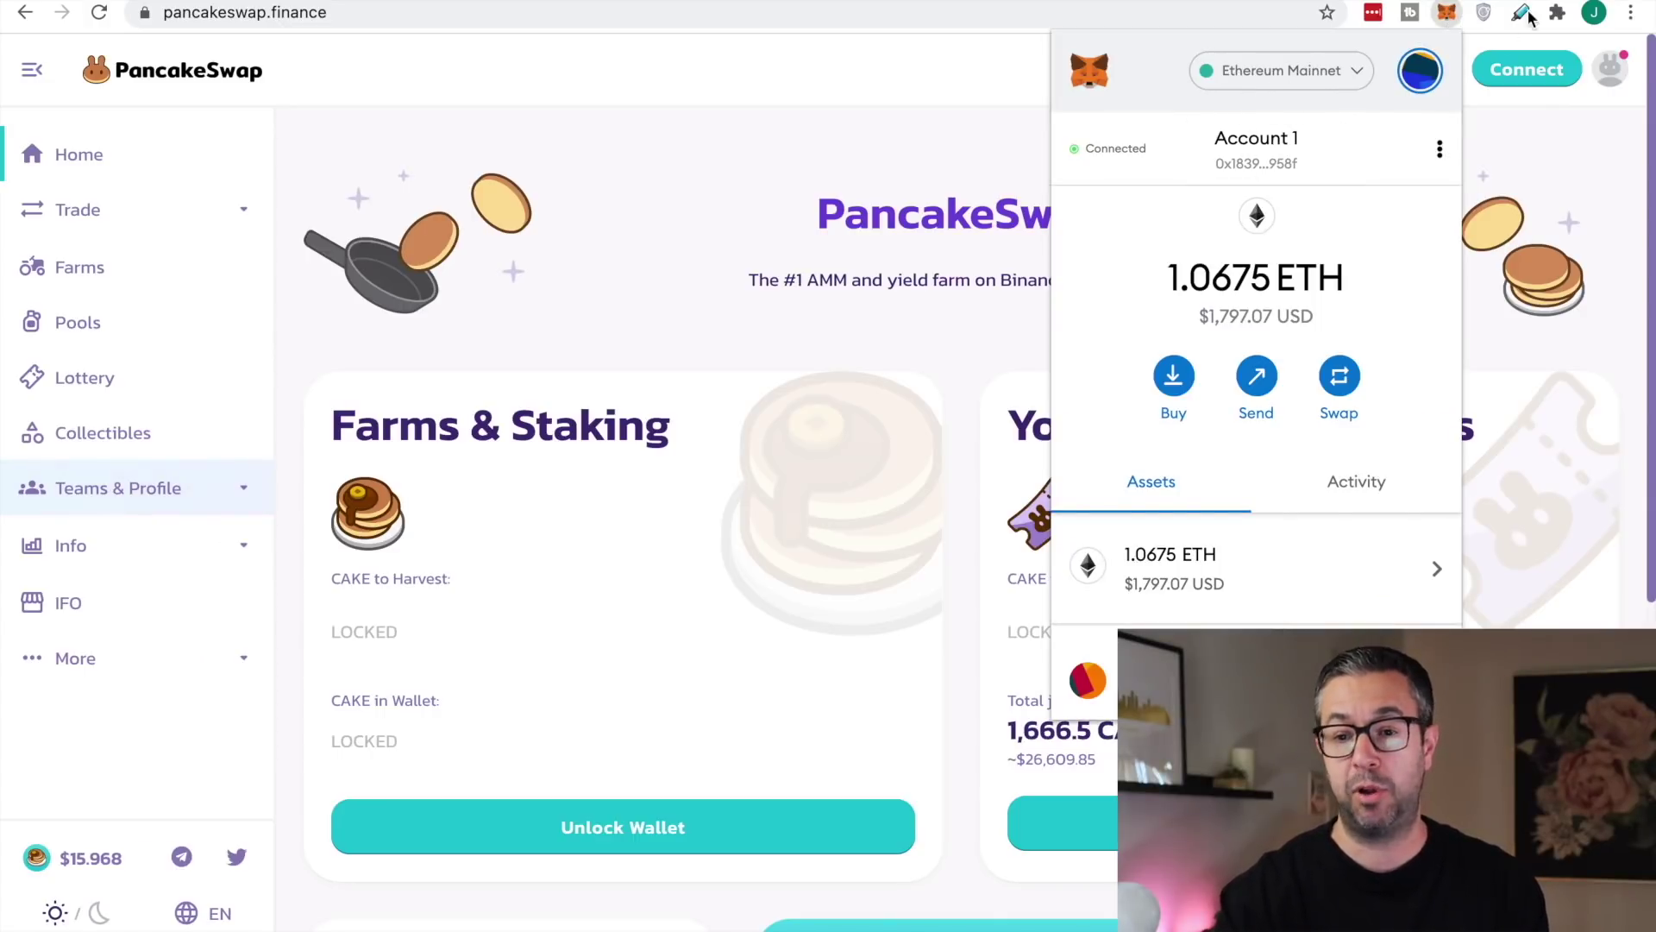
pyautogui.click(1298, 77)
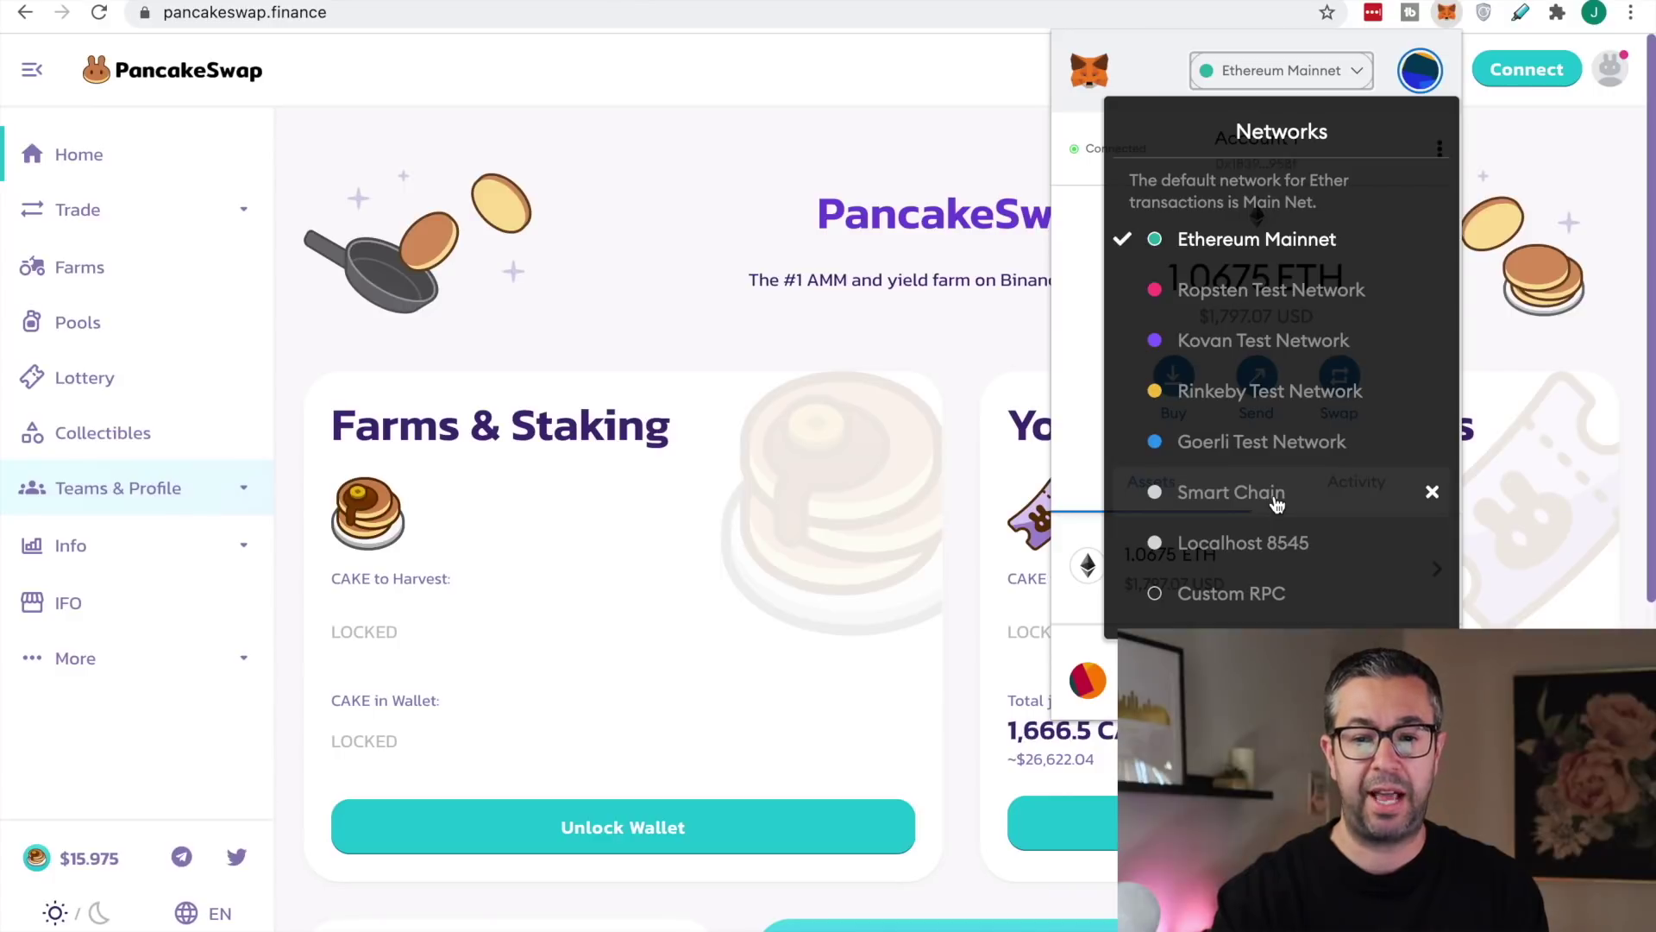
# In the Binance Academy article on connecting MetaMask, find the mainnet connection settings for Binance Smart Chain
pyautogui.click(781, 230)
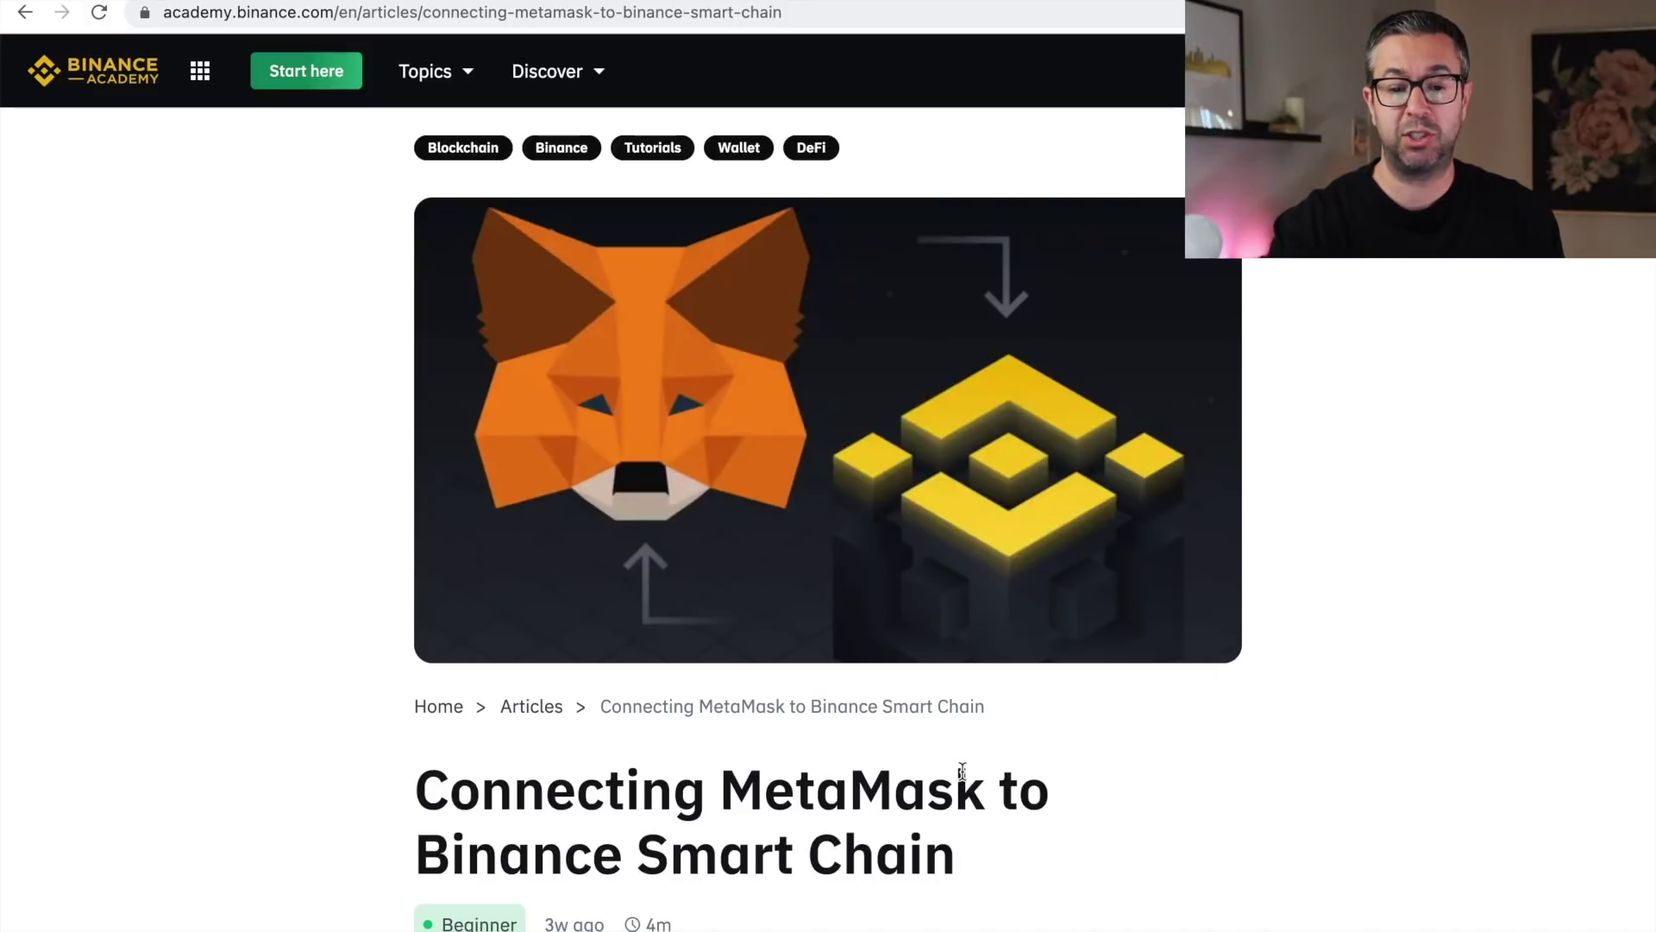
pyautogui.scroll(-5, 993, 761)
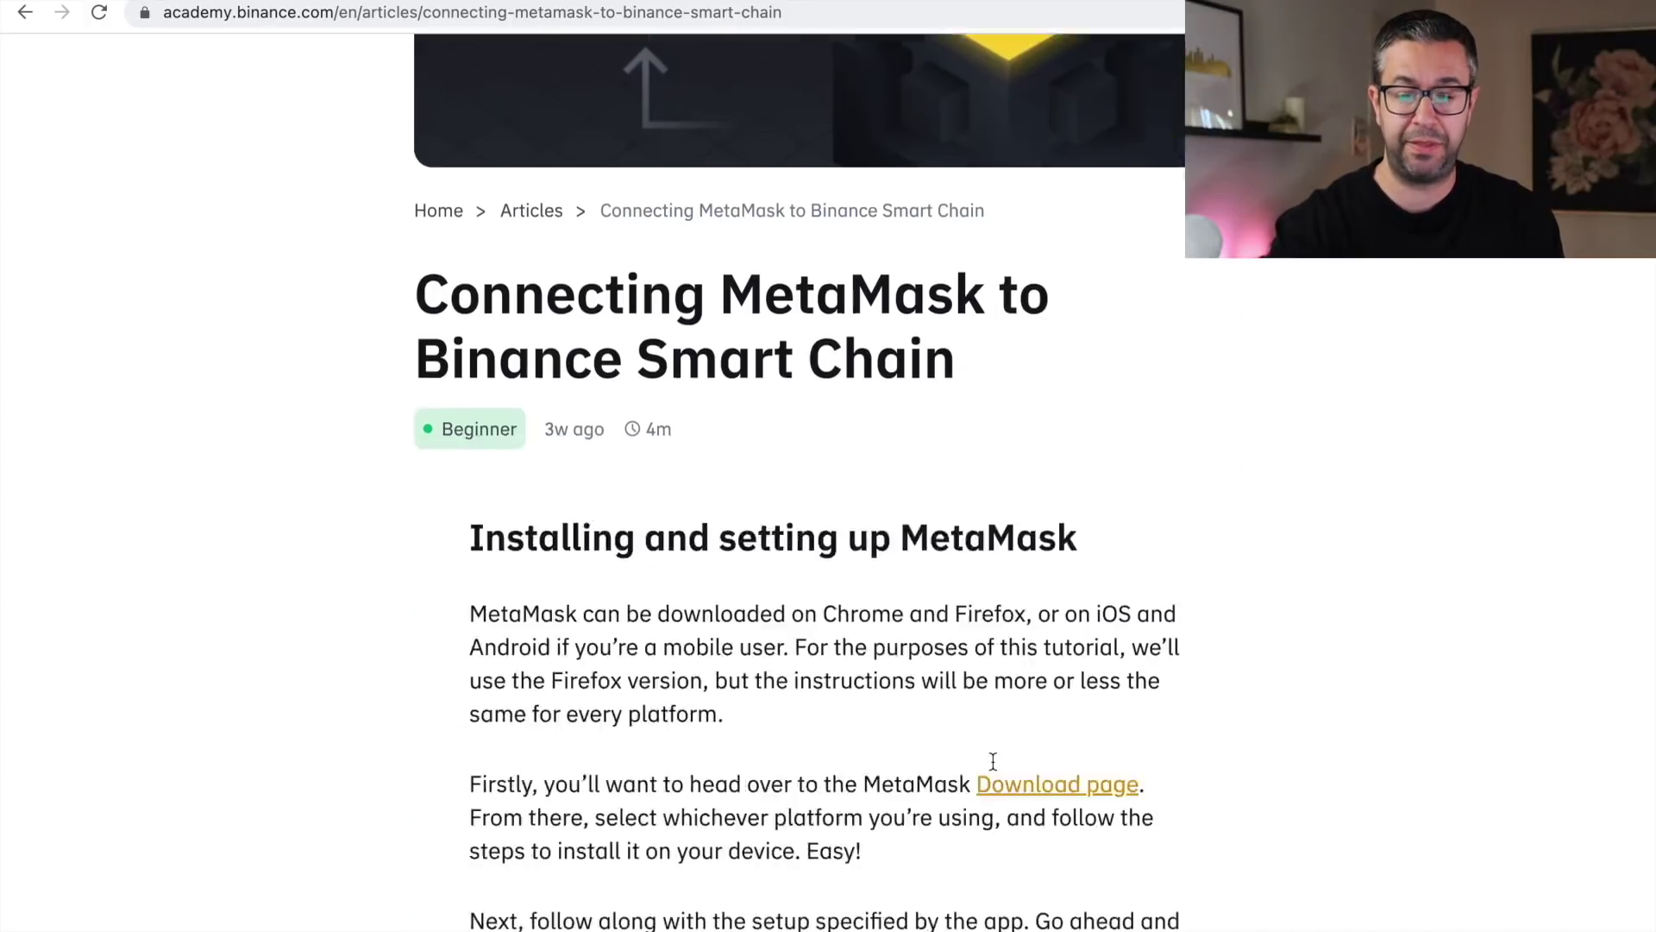
pyautogui.scroll(-4, 993, 761)
pyautogui.scroll(-10, 993, 761)
pyautogui.scroll(-20, 993, 761)
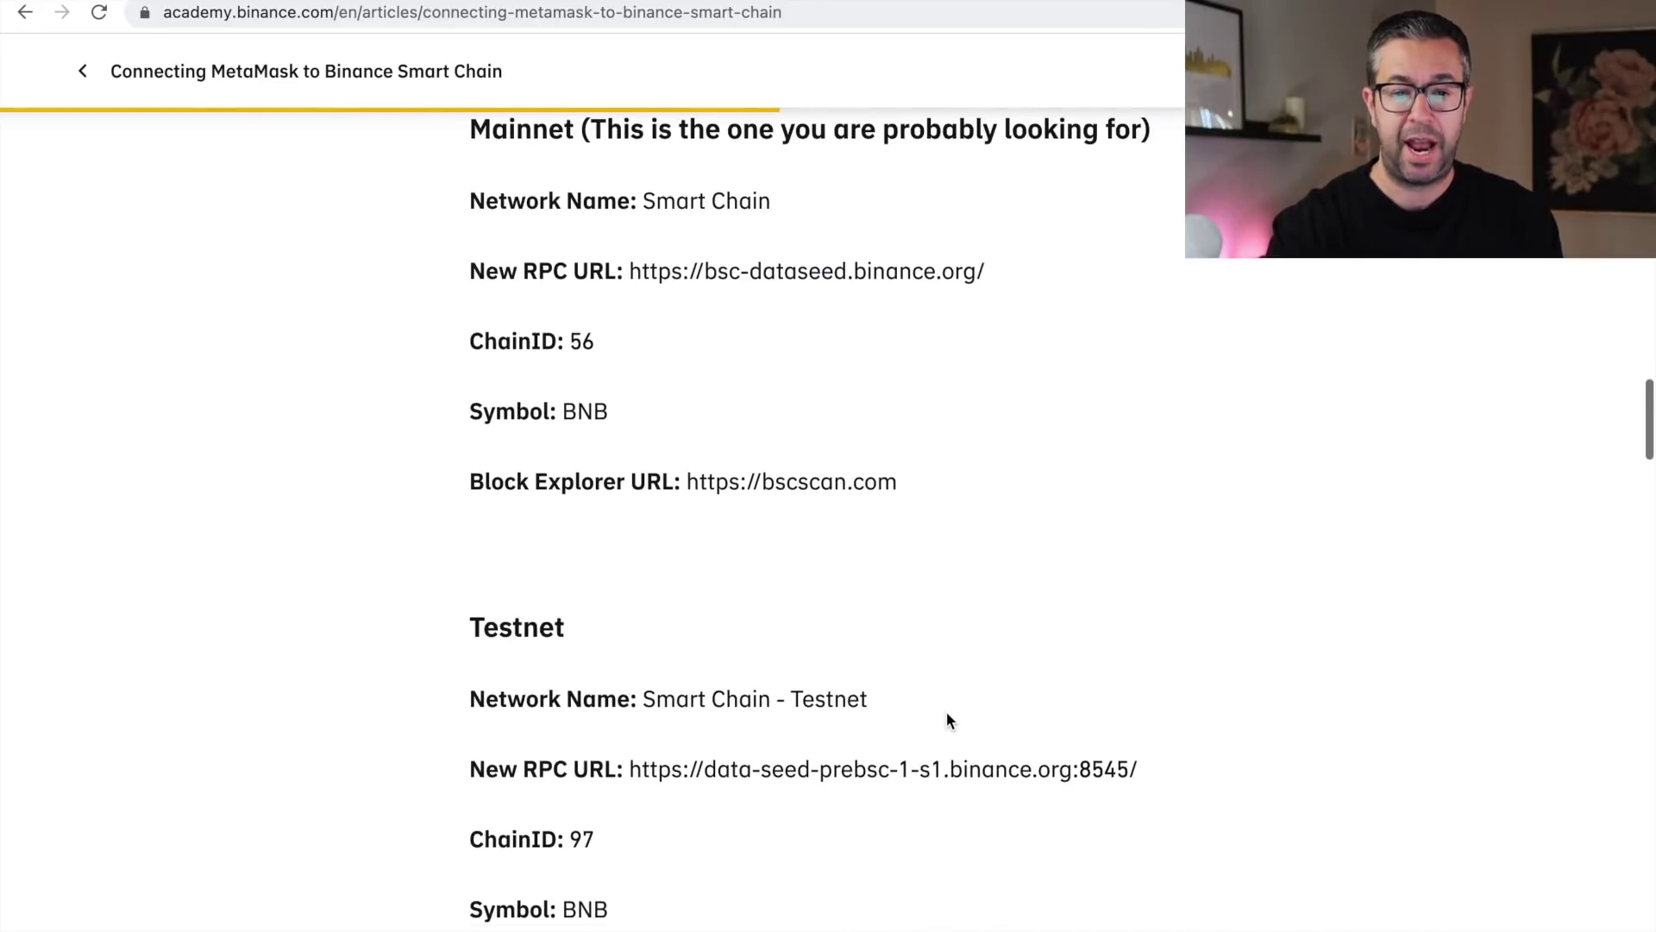
pyautogui.scroll(2, 945, 721)
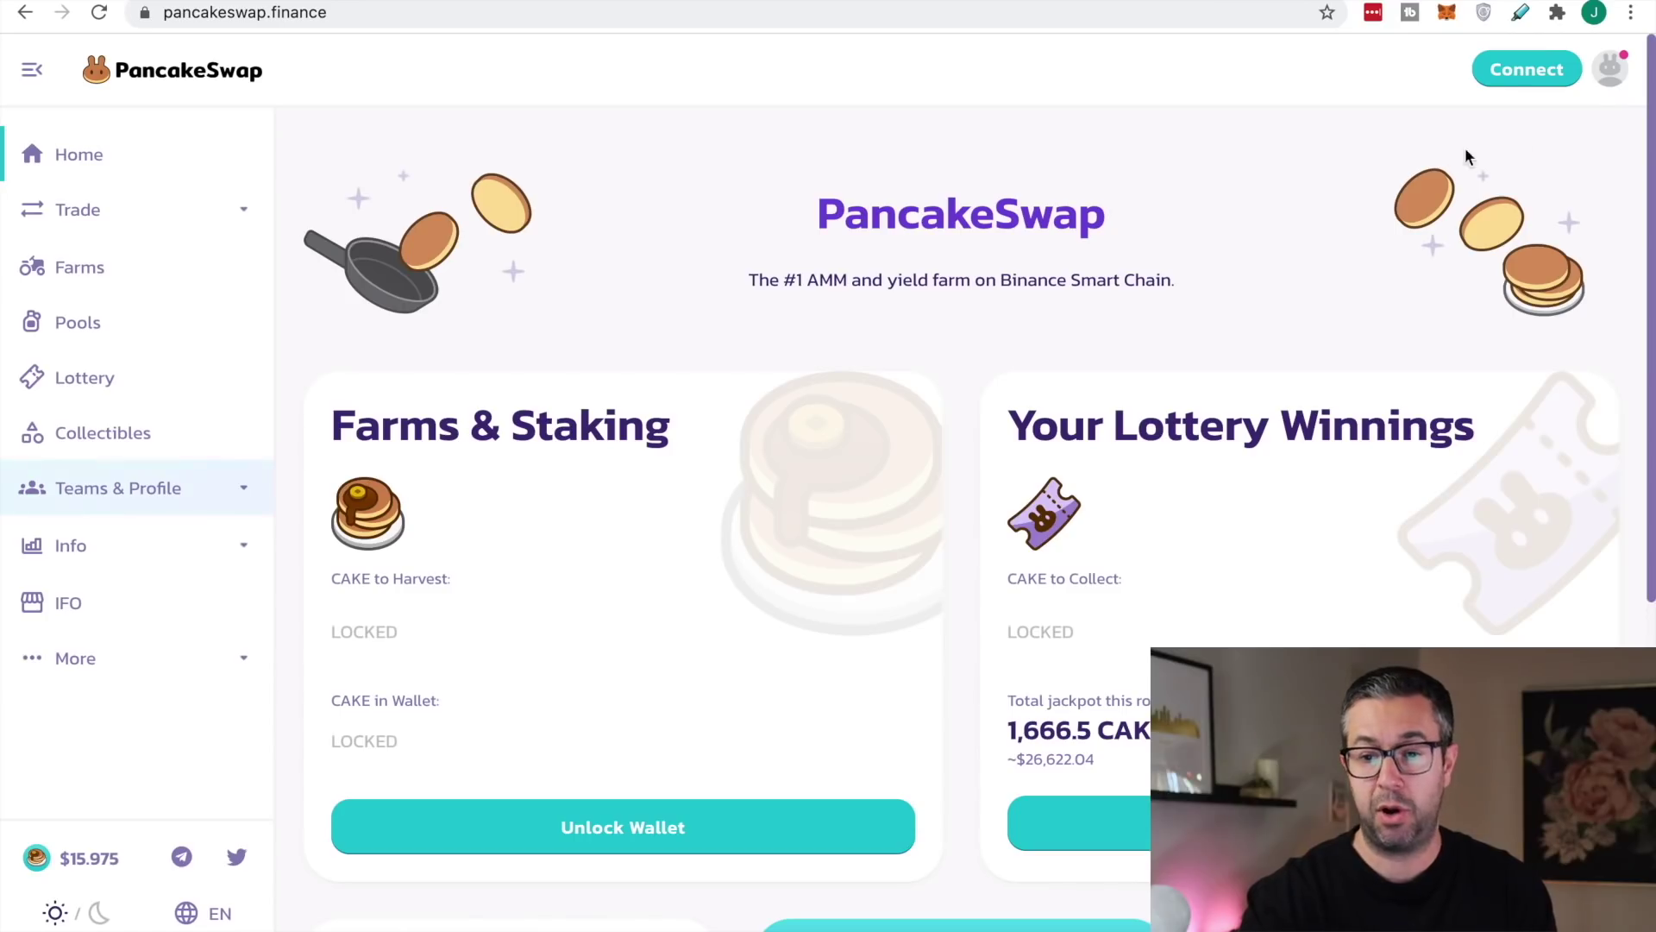
# Go back to PancakeSwap and open the form for adding a network in MetaMask's Networks settings
pyautogui.click(1446, 17)
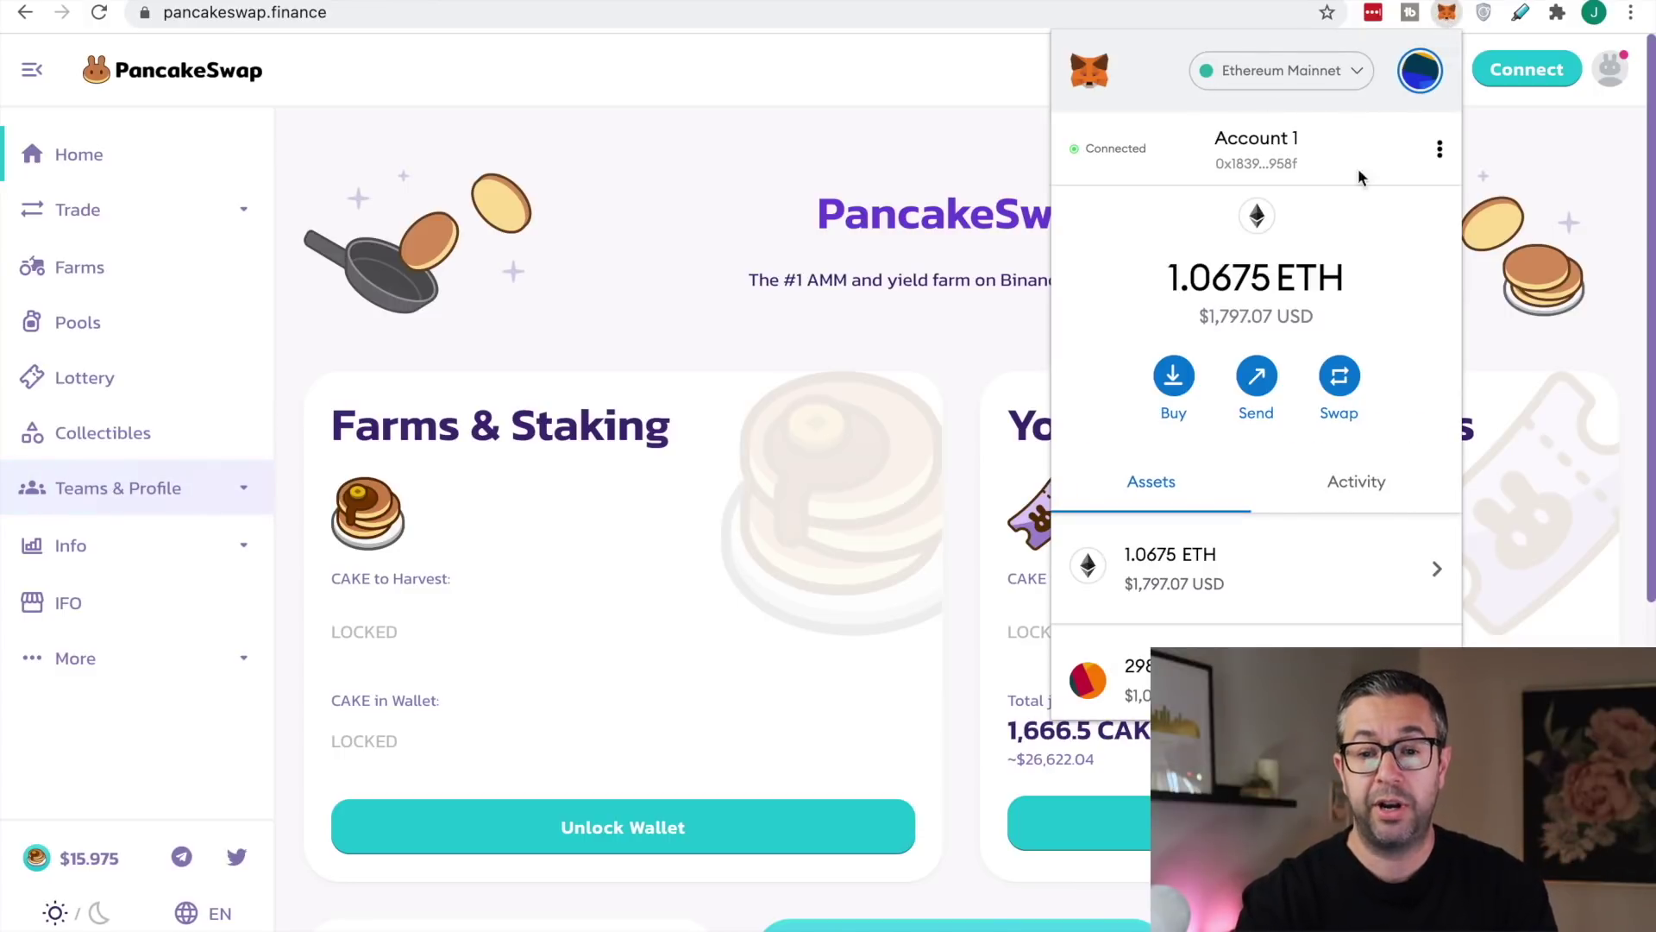
pyautogui.click(1349, 86)
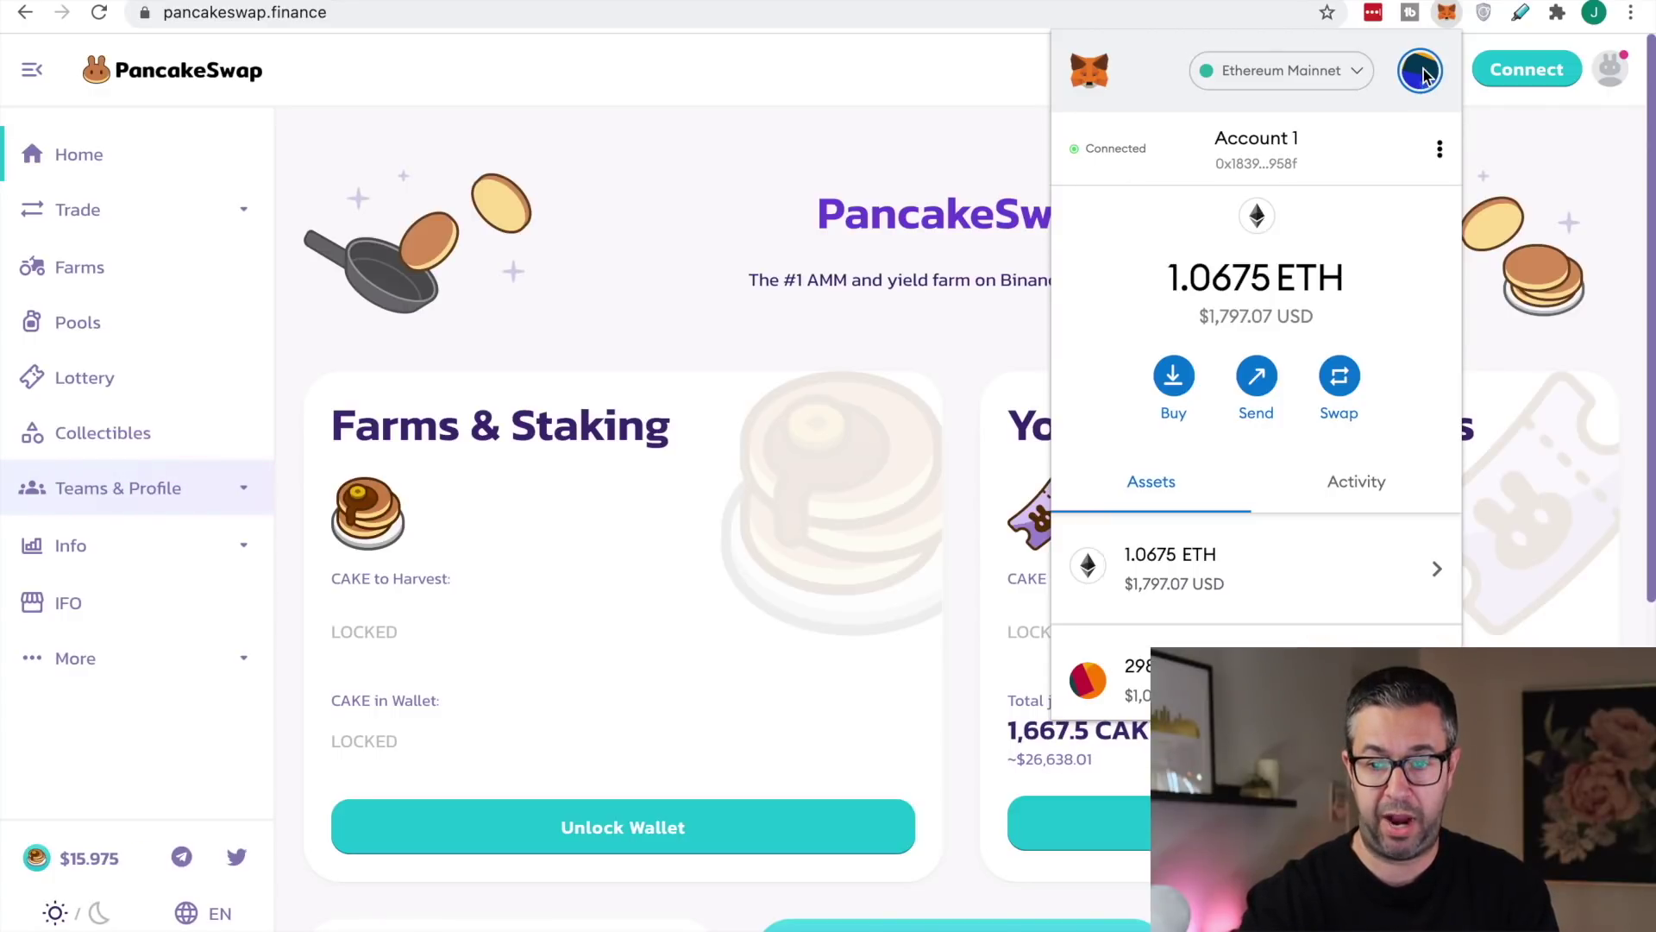
pyautogui.click(1421, 73)
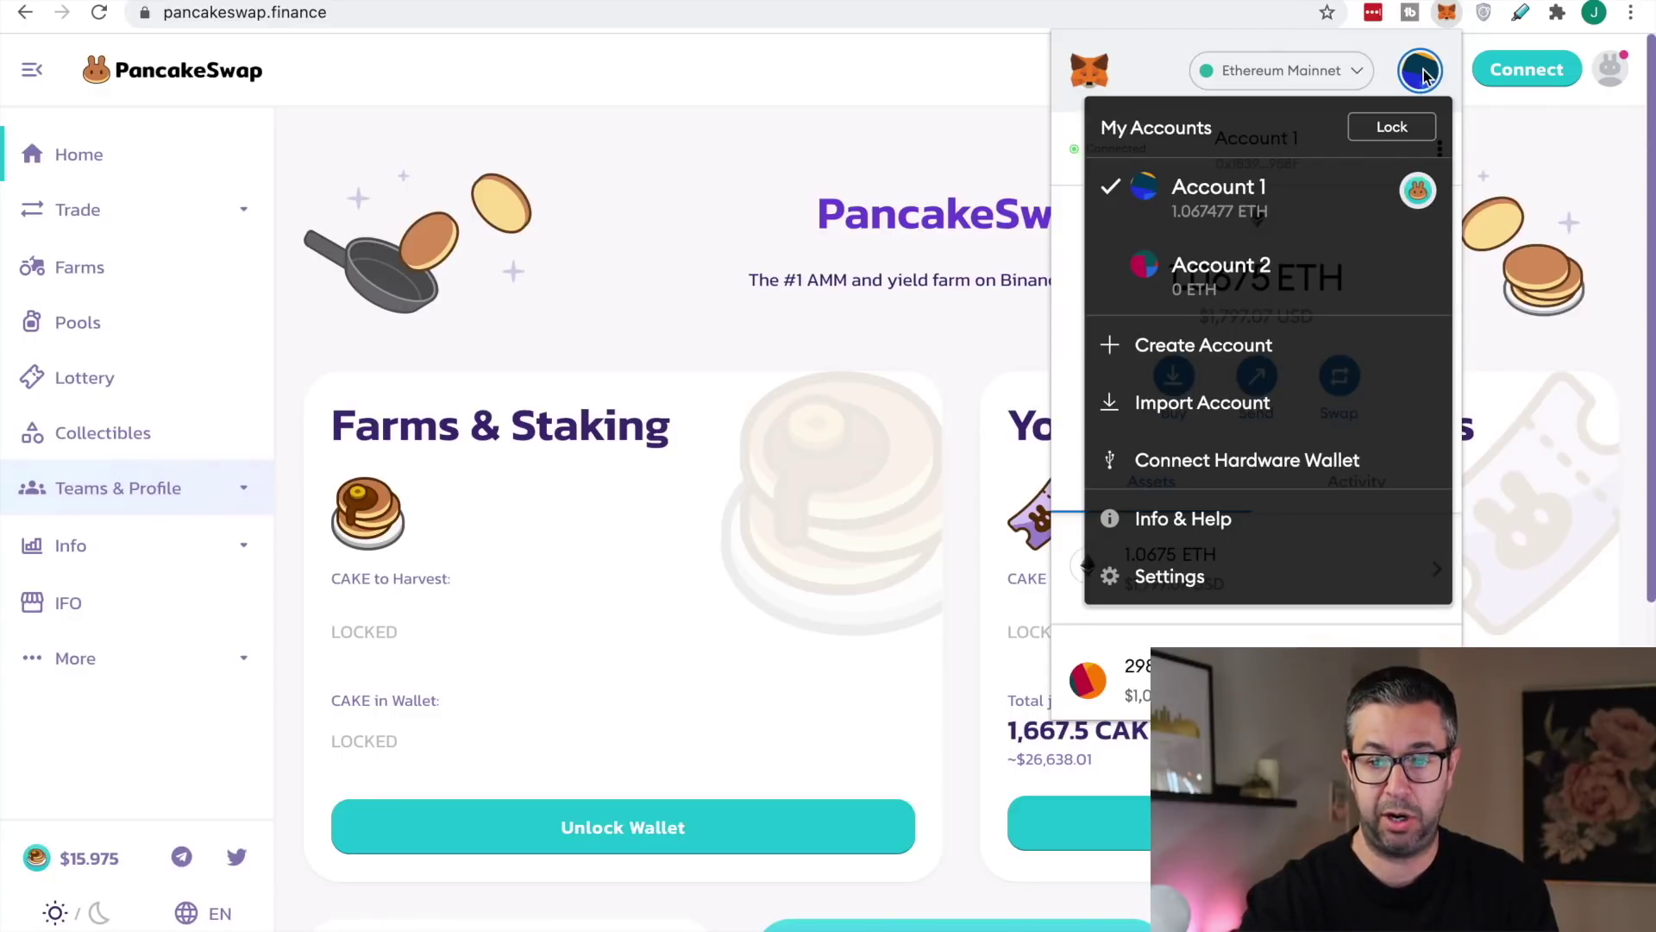
pyautogui.click(1263, 578)
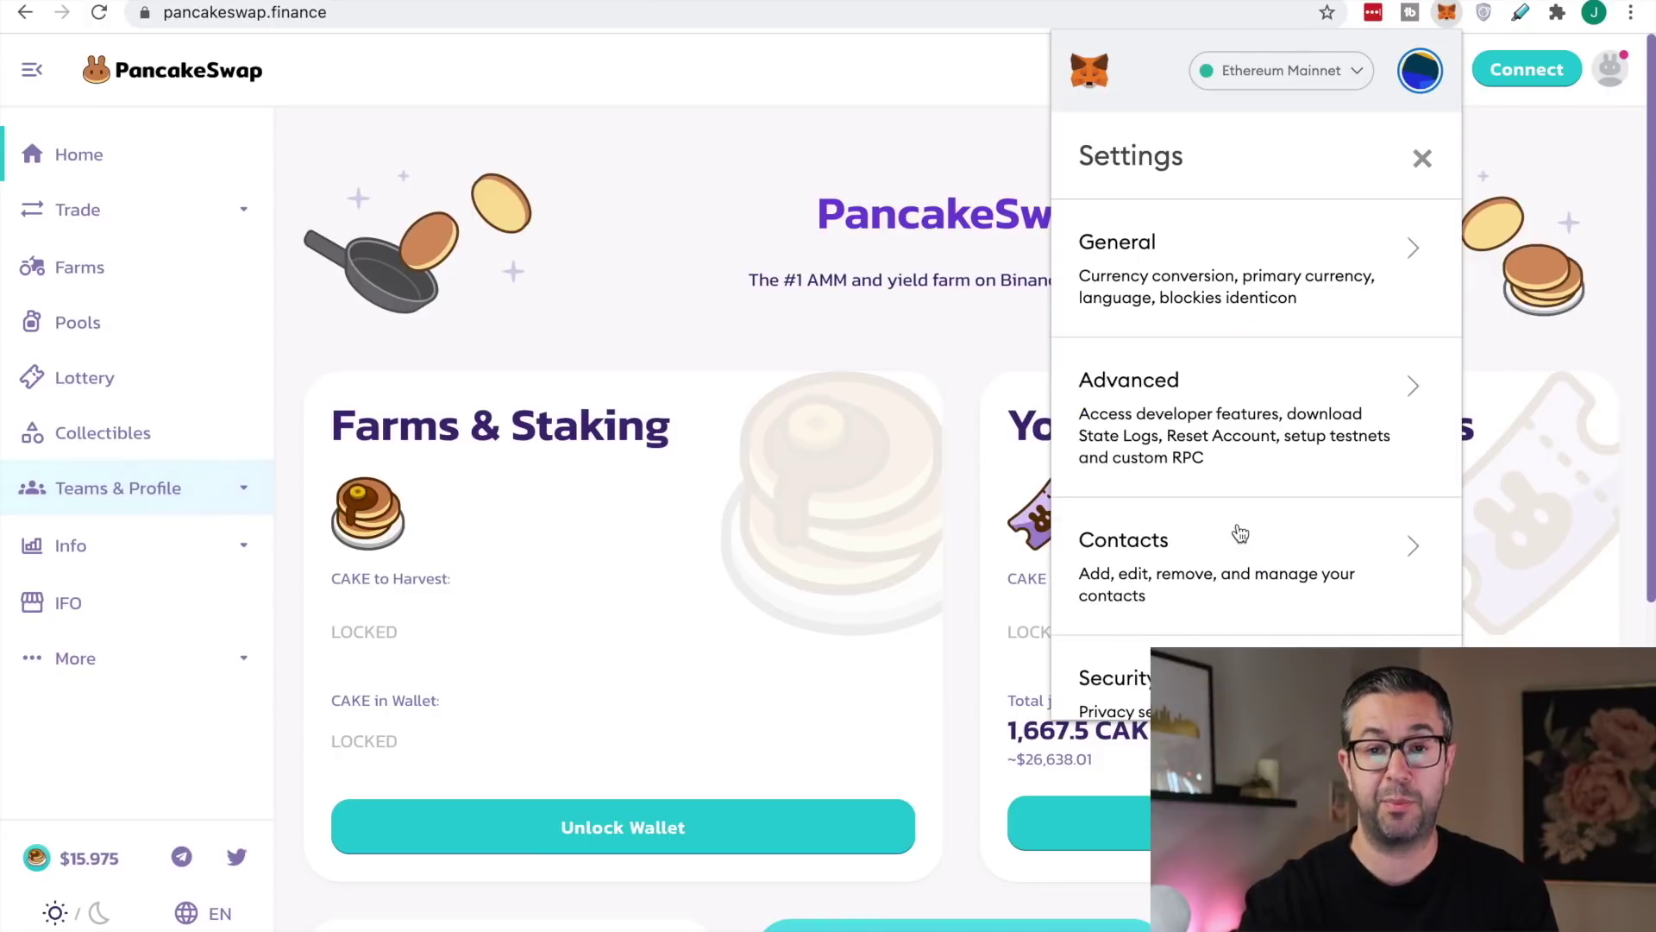
pyautogui.scroll(-5, 1222, 539)
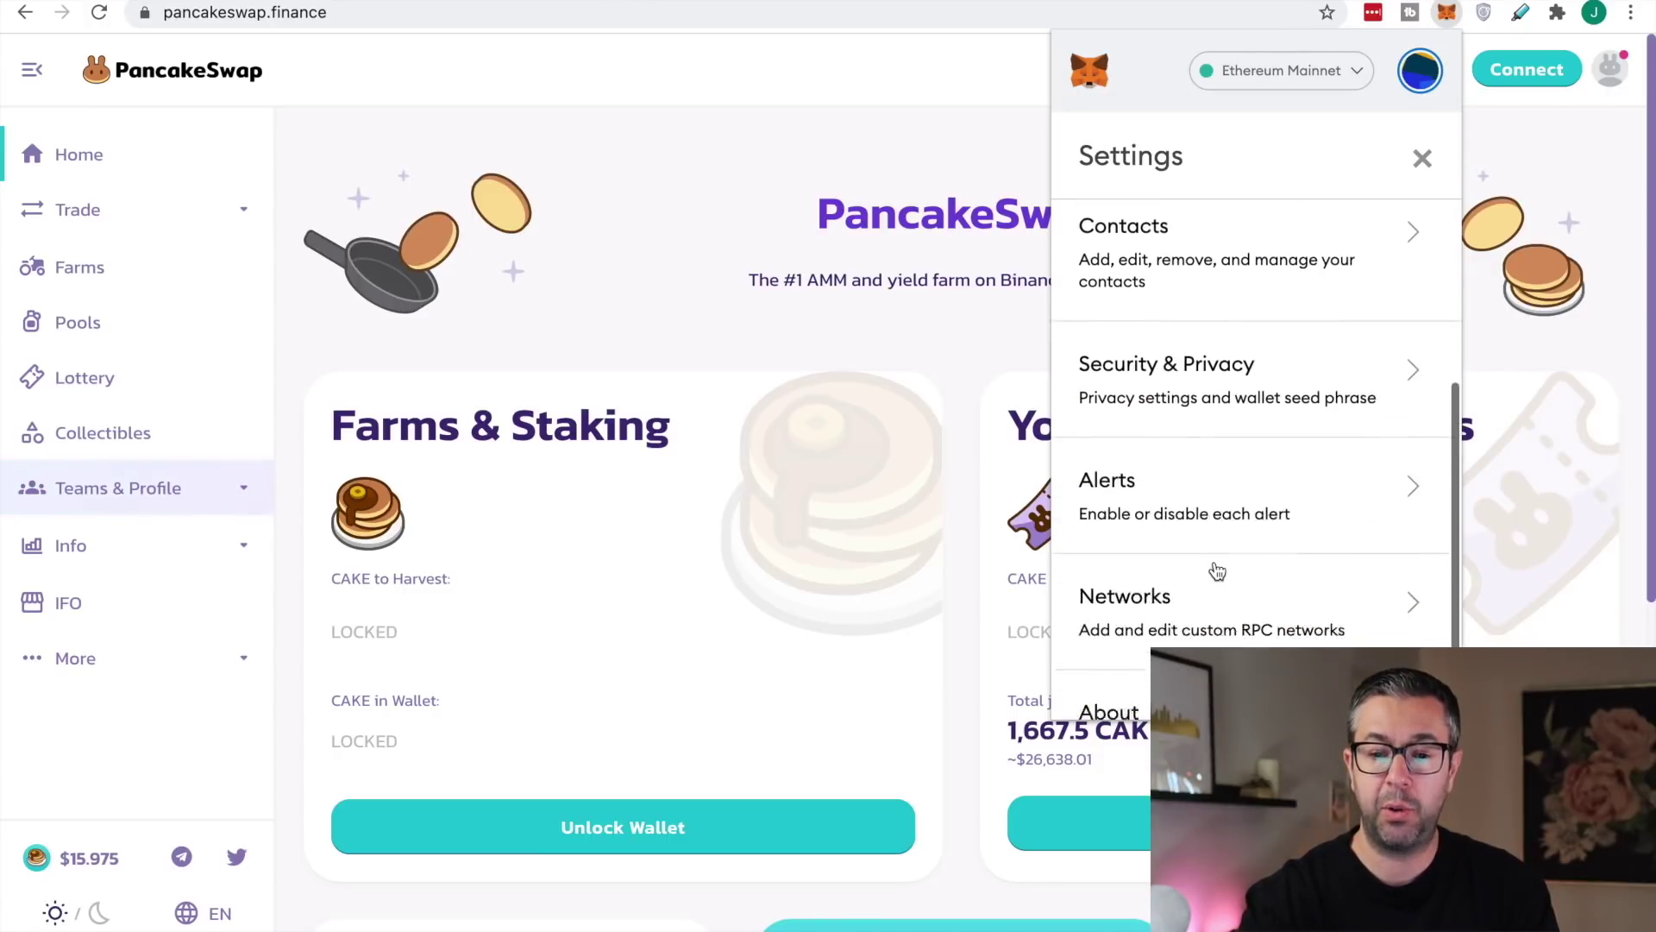
pyautogui.click(1216, 571)
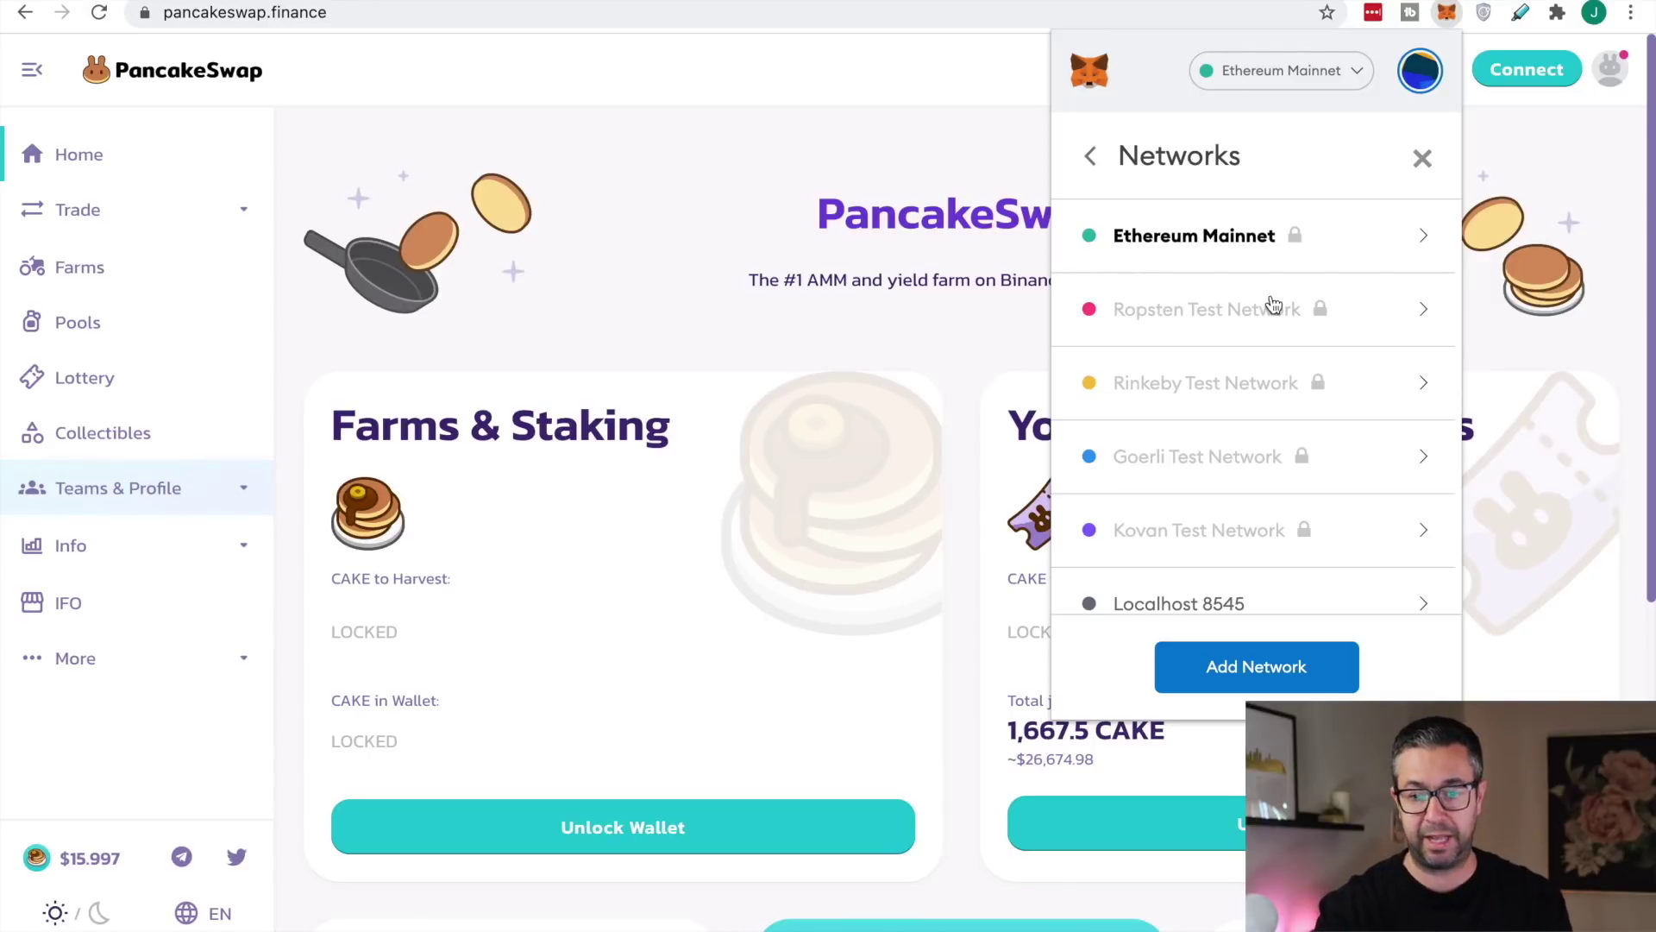
pyautogui.click(1249, 673)
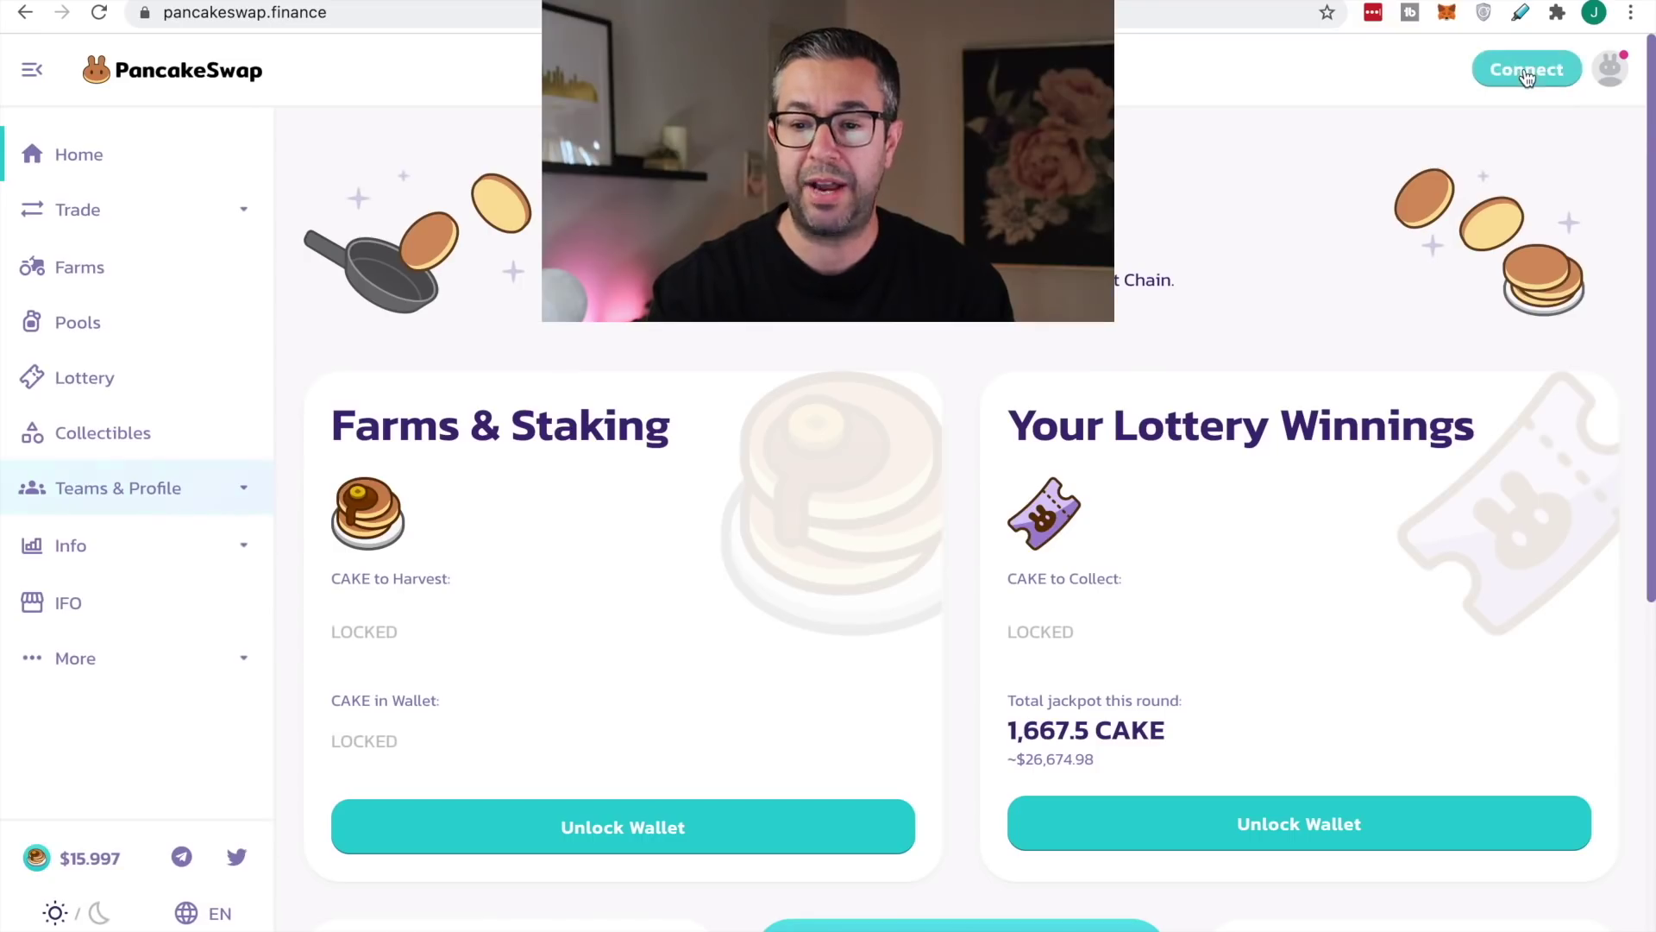
# Connect the MetaMask wallet to PancakeSwap and allow the site to switch the network to Smart Chain
pyautogui.click(1527, 69)
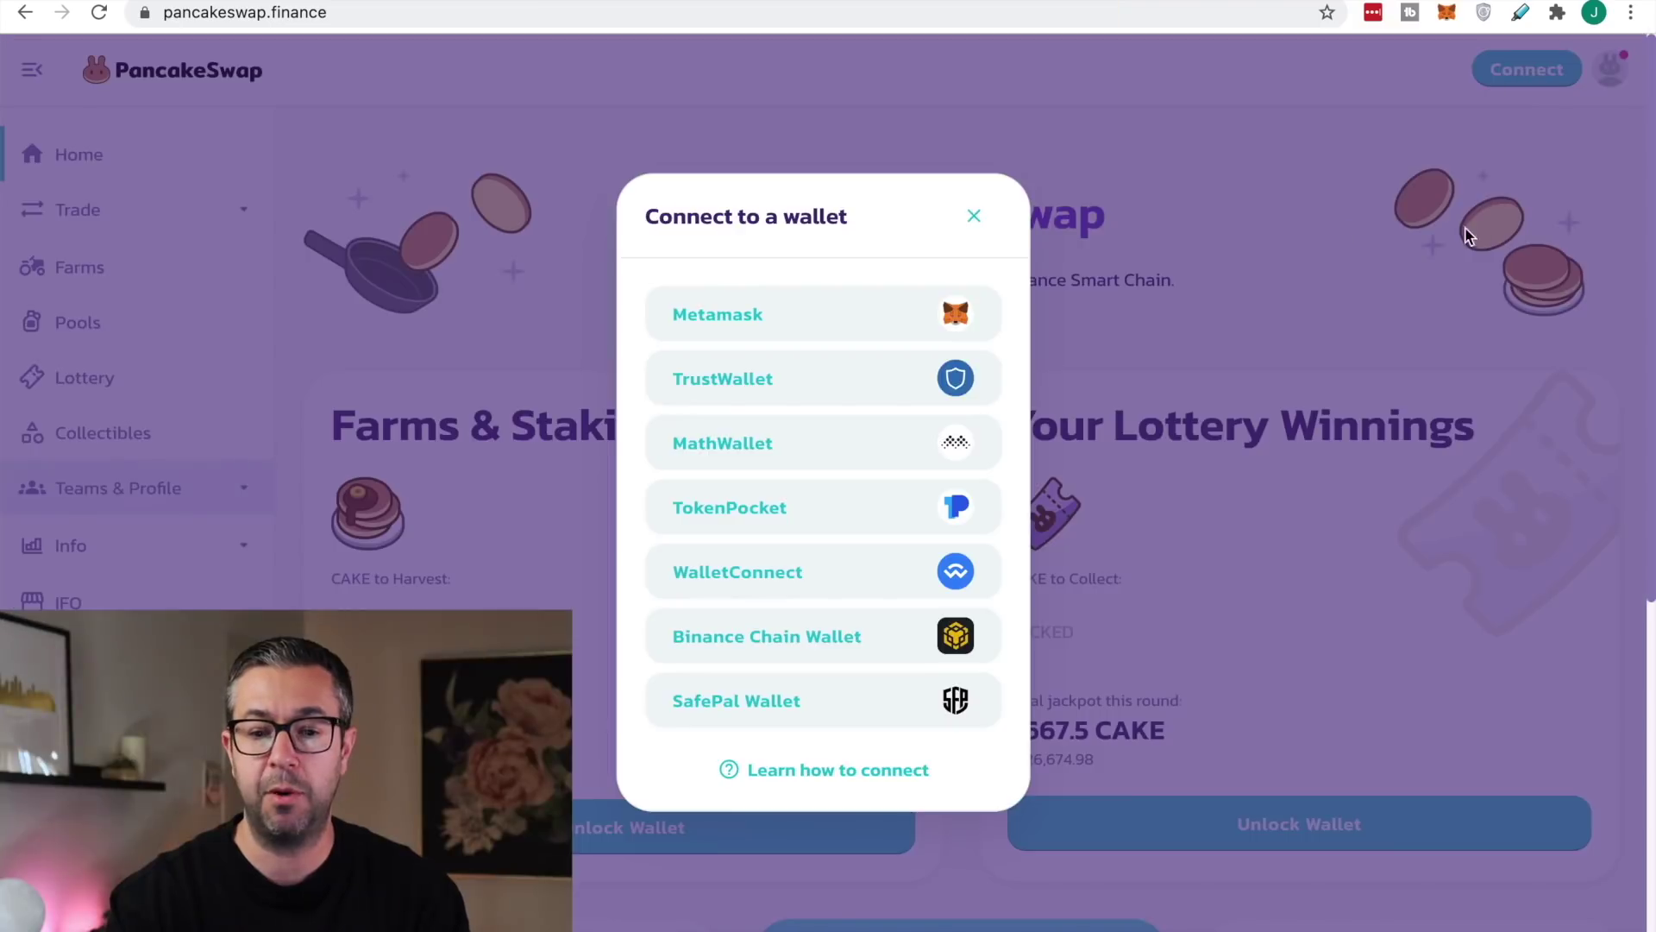
pyautogui.click(837, 314)
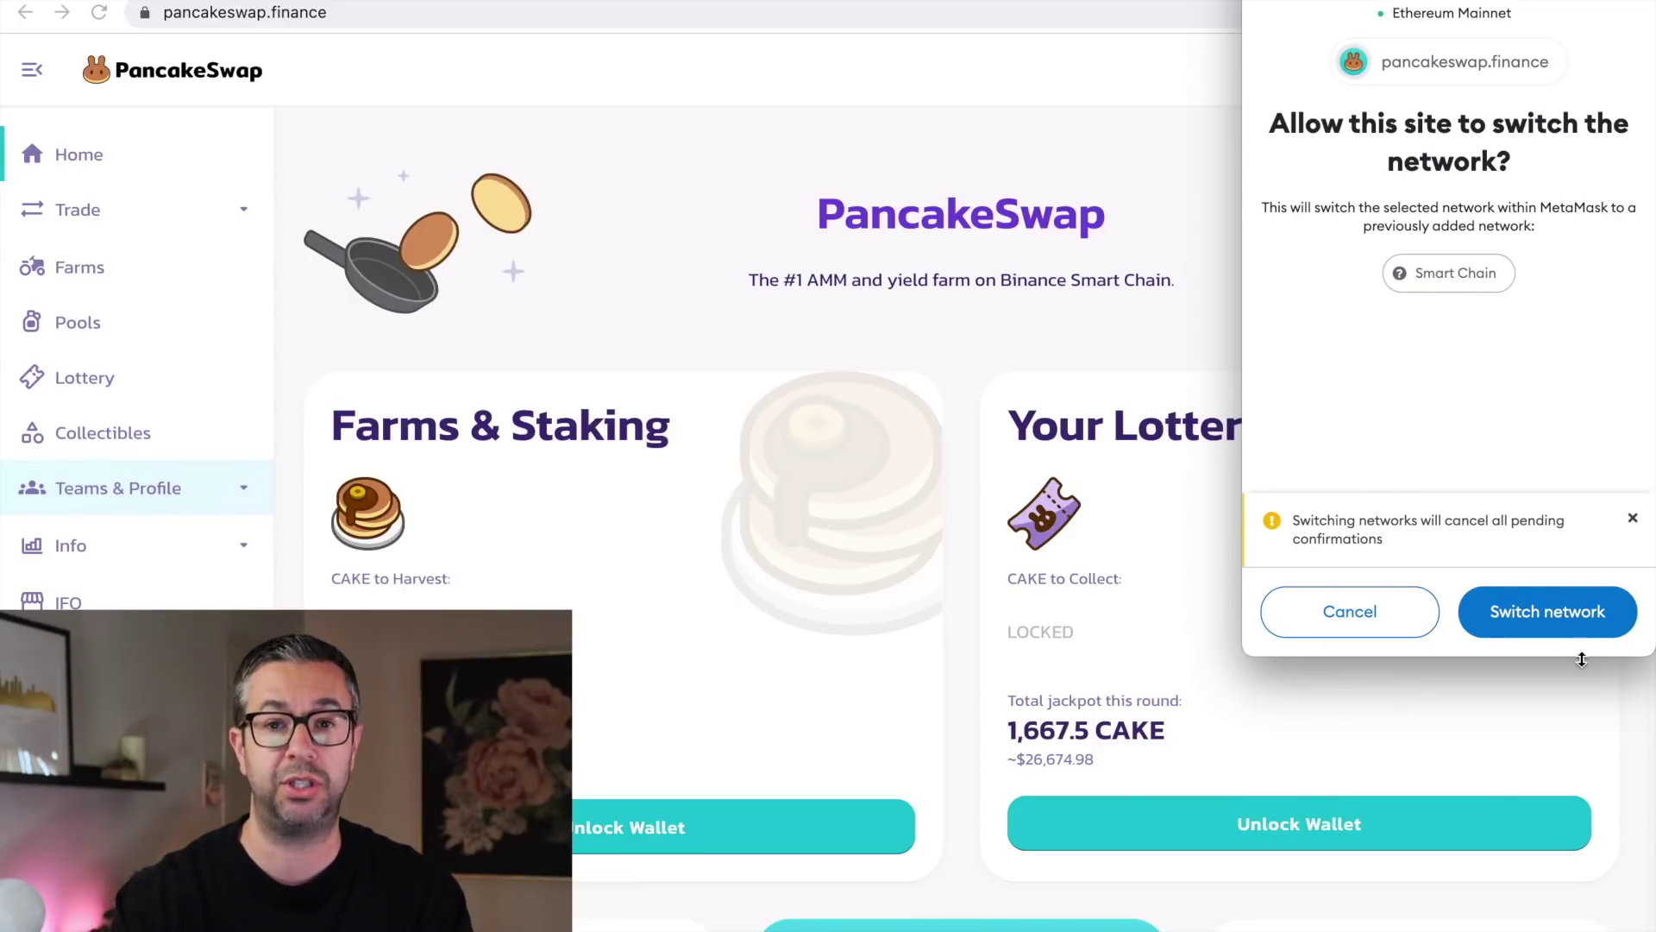
pyautogui.click(1585, 626)
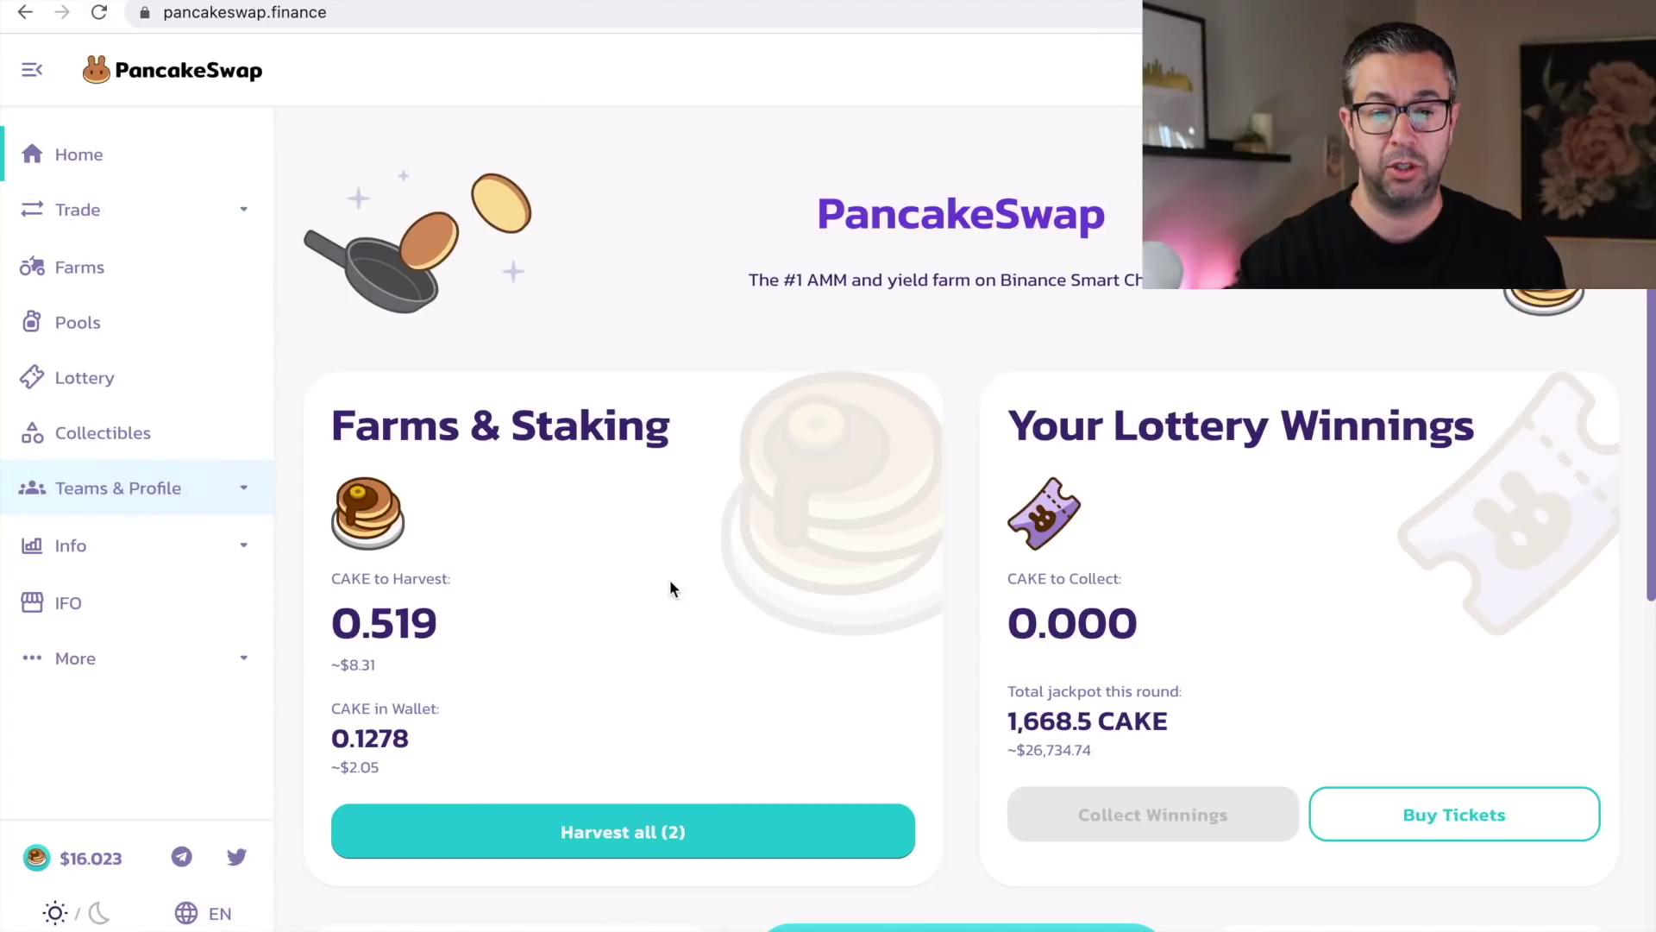
# Harvest all CAKE rewards from Farms & Staking and confirm the resulting transactions in MetaMask
pyautogui.scroll(-2, 669, 578)
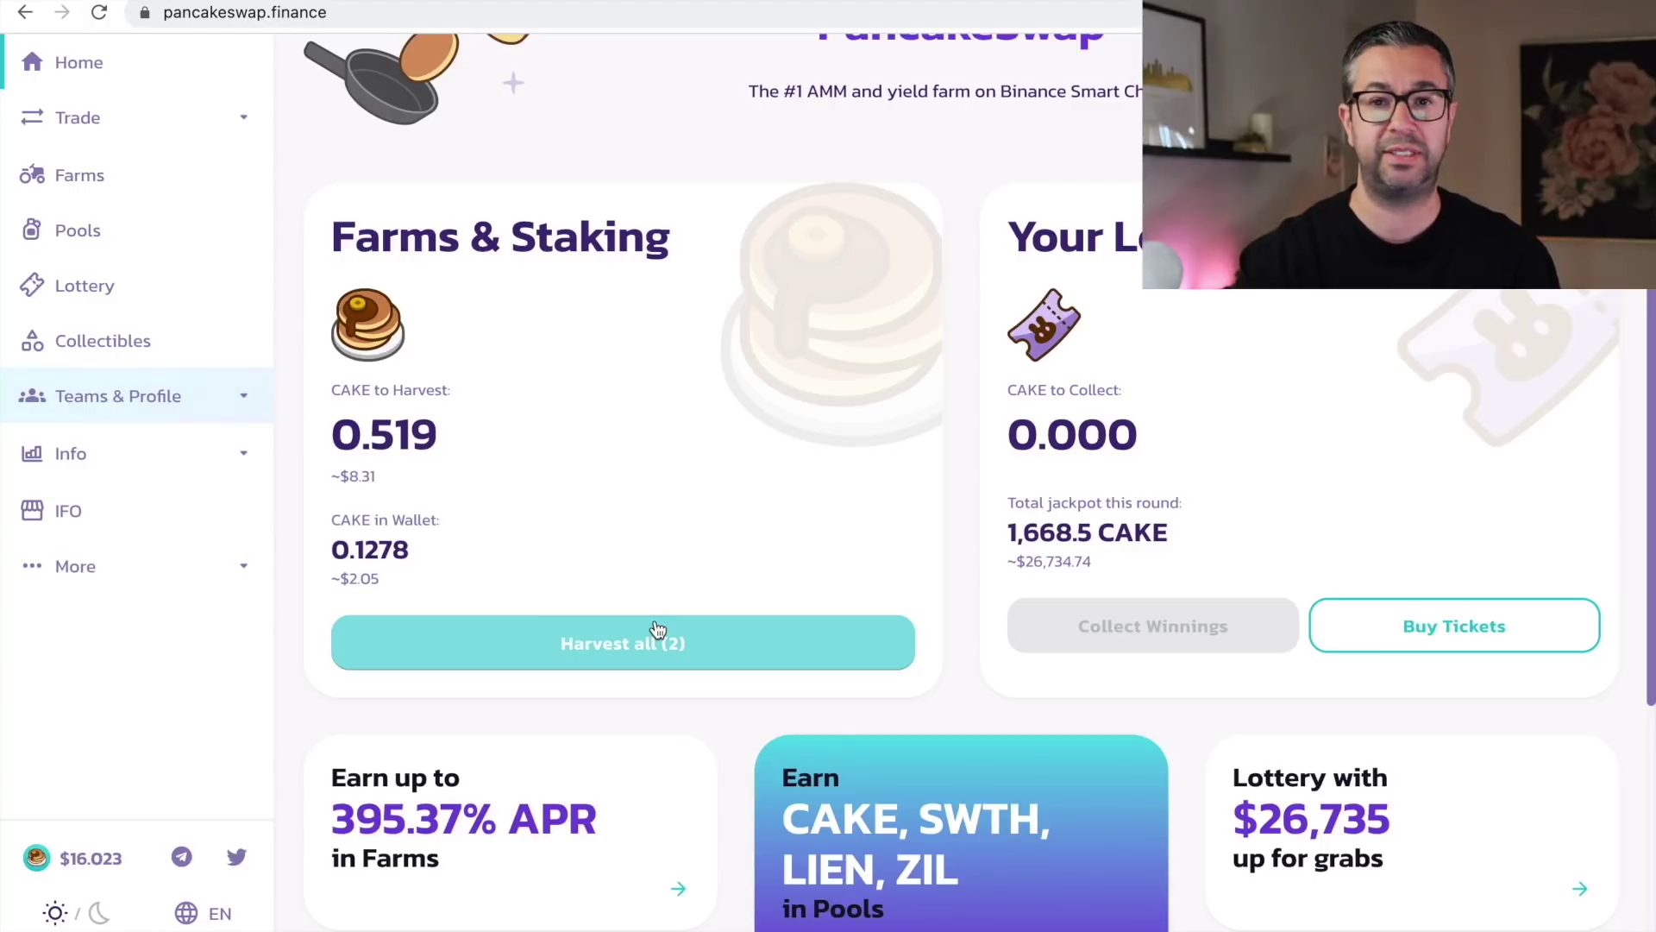
pyautogui.click(660, 663)
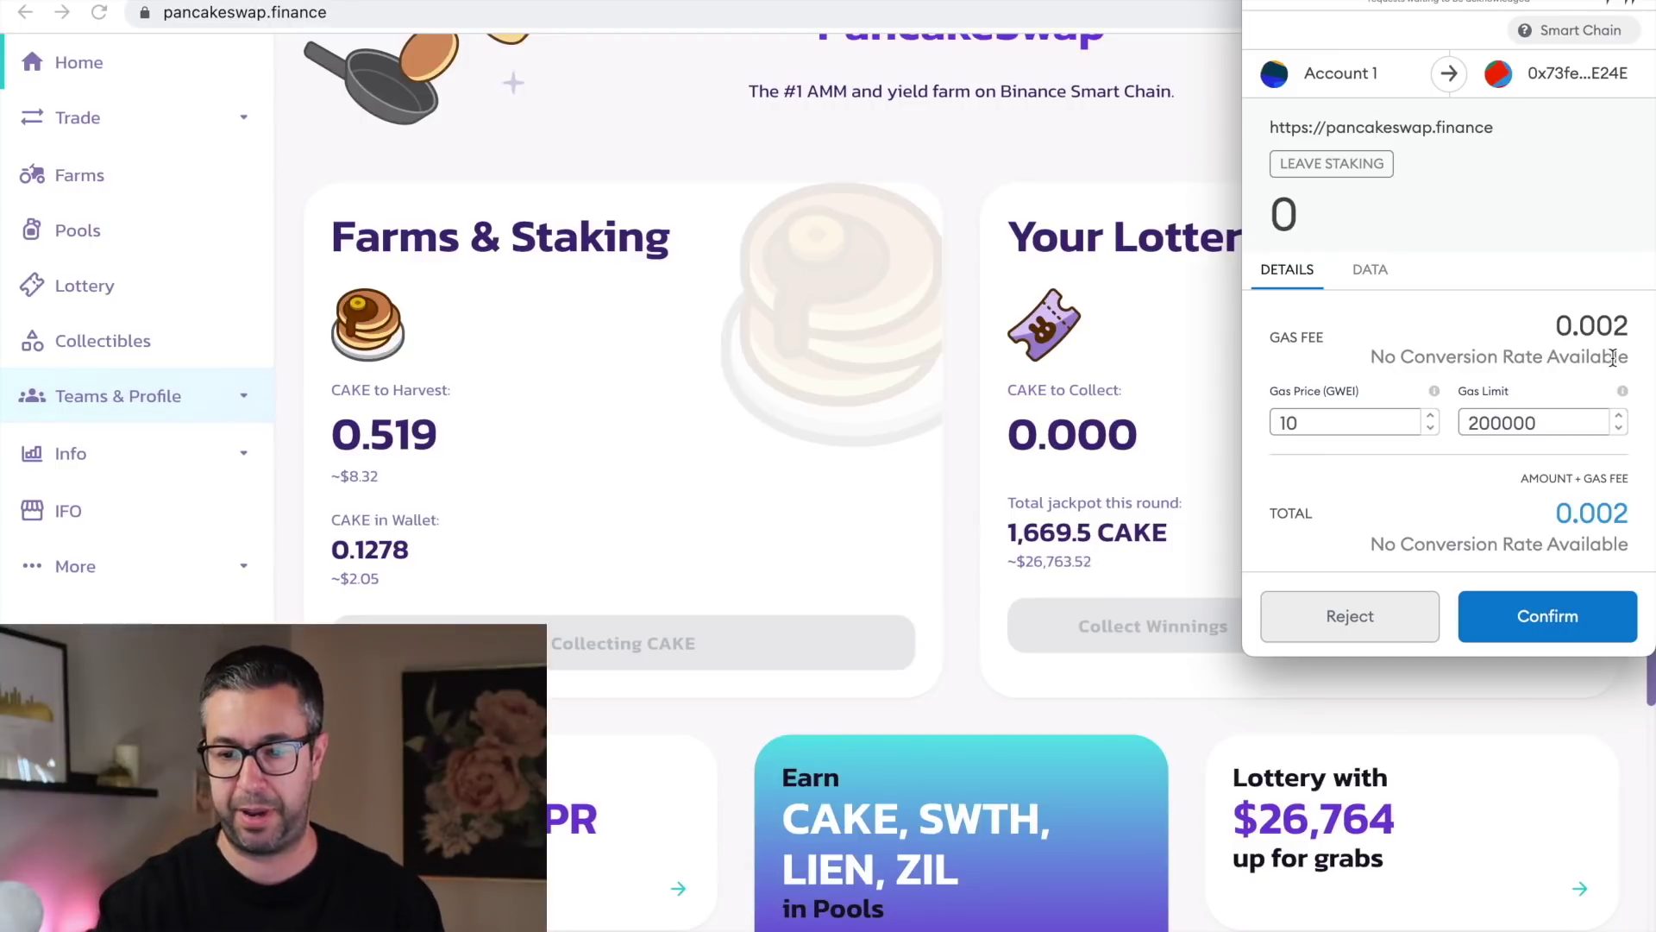
pyautogui.click(1543, 619)
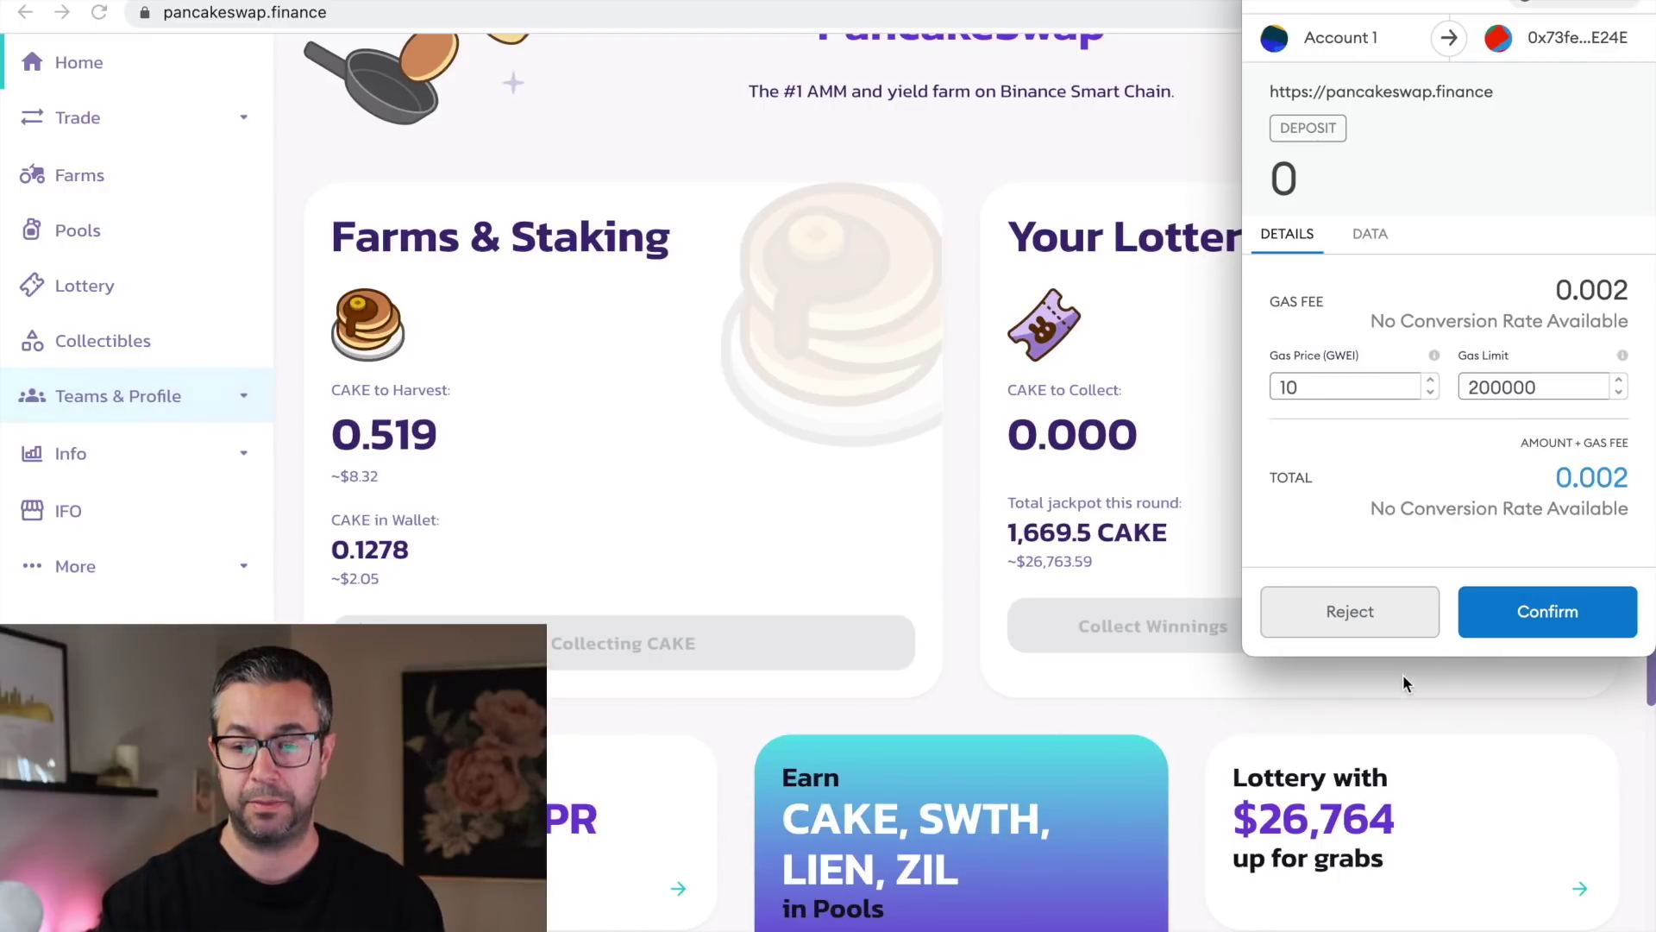
pyautogui.click(354, 565)
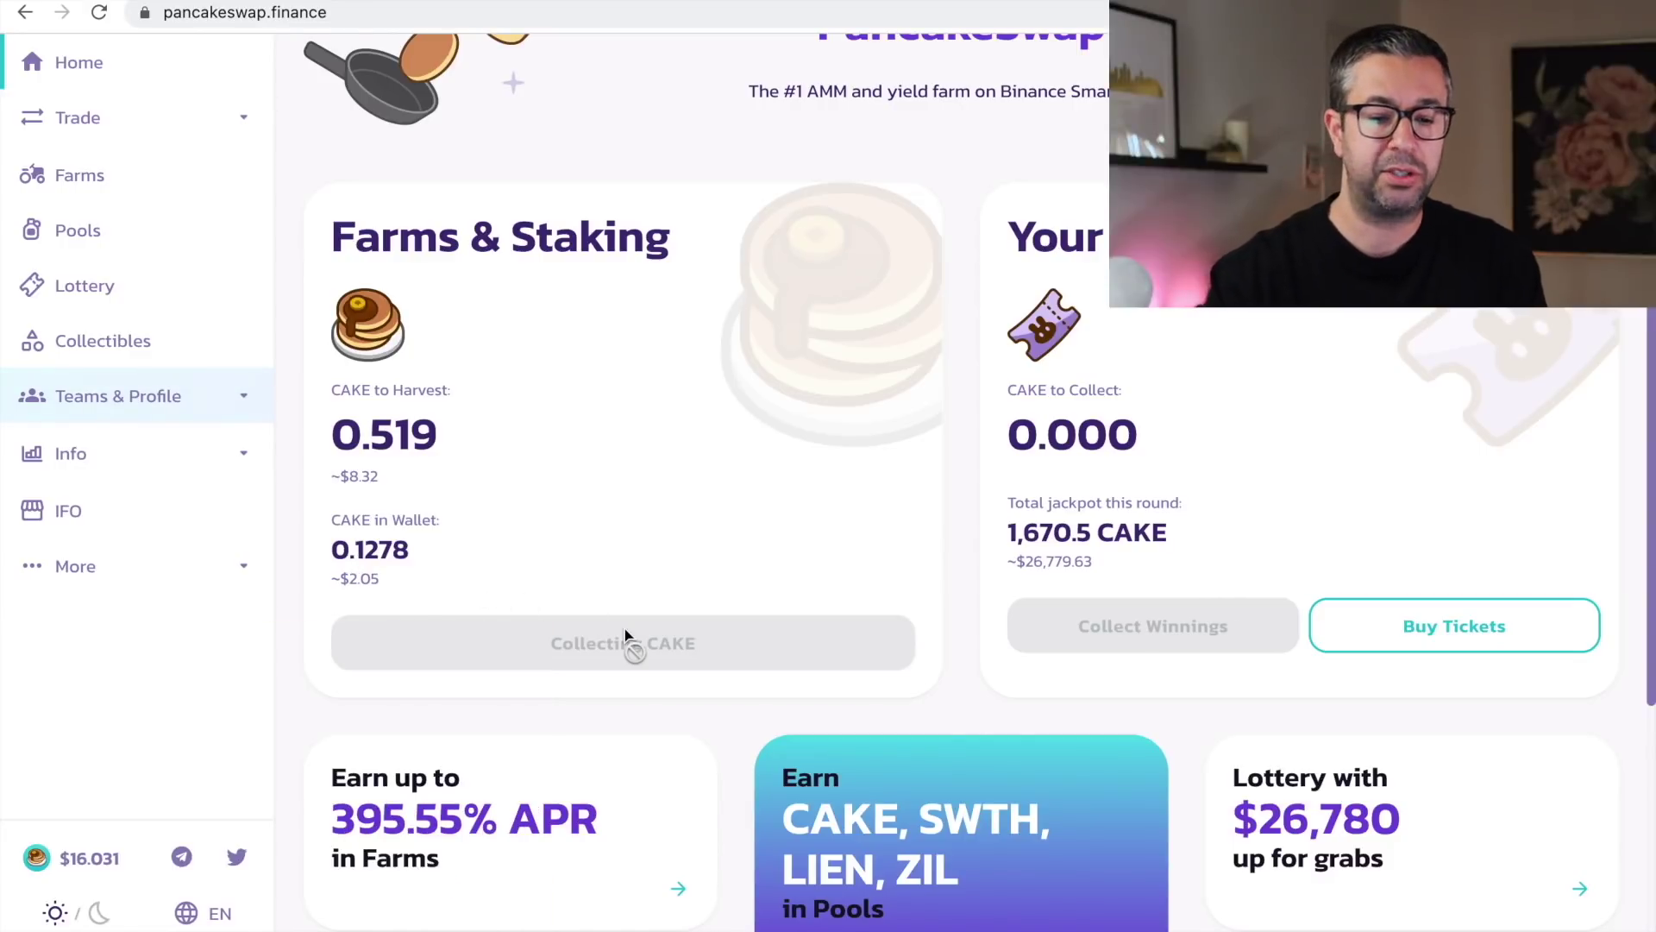
# Check the lottery ticket purchase form and close it without buying any tickets
pyautogui.scroll(3, 625, 636)
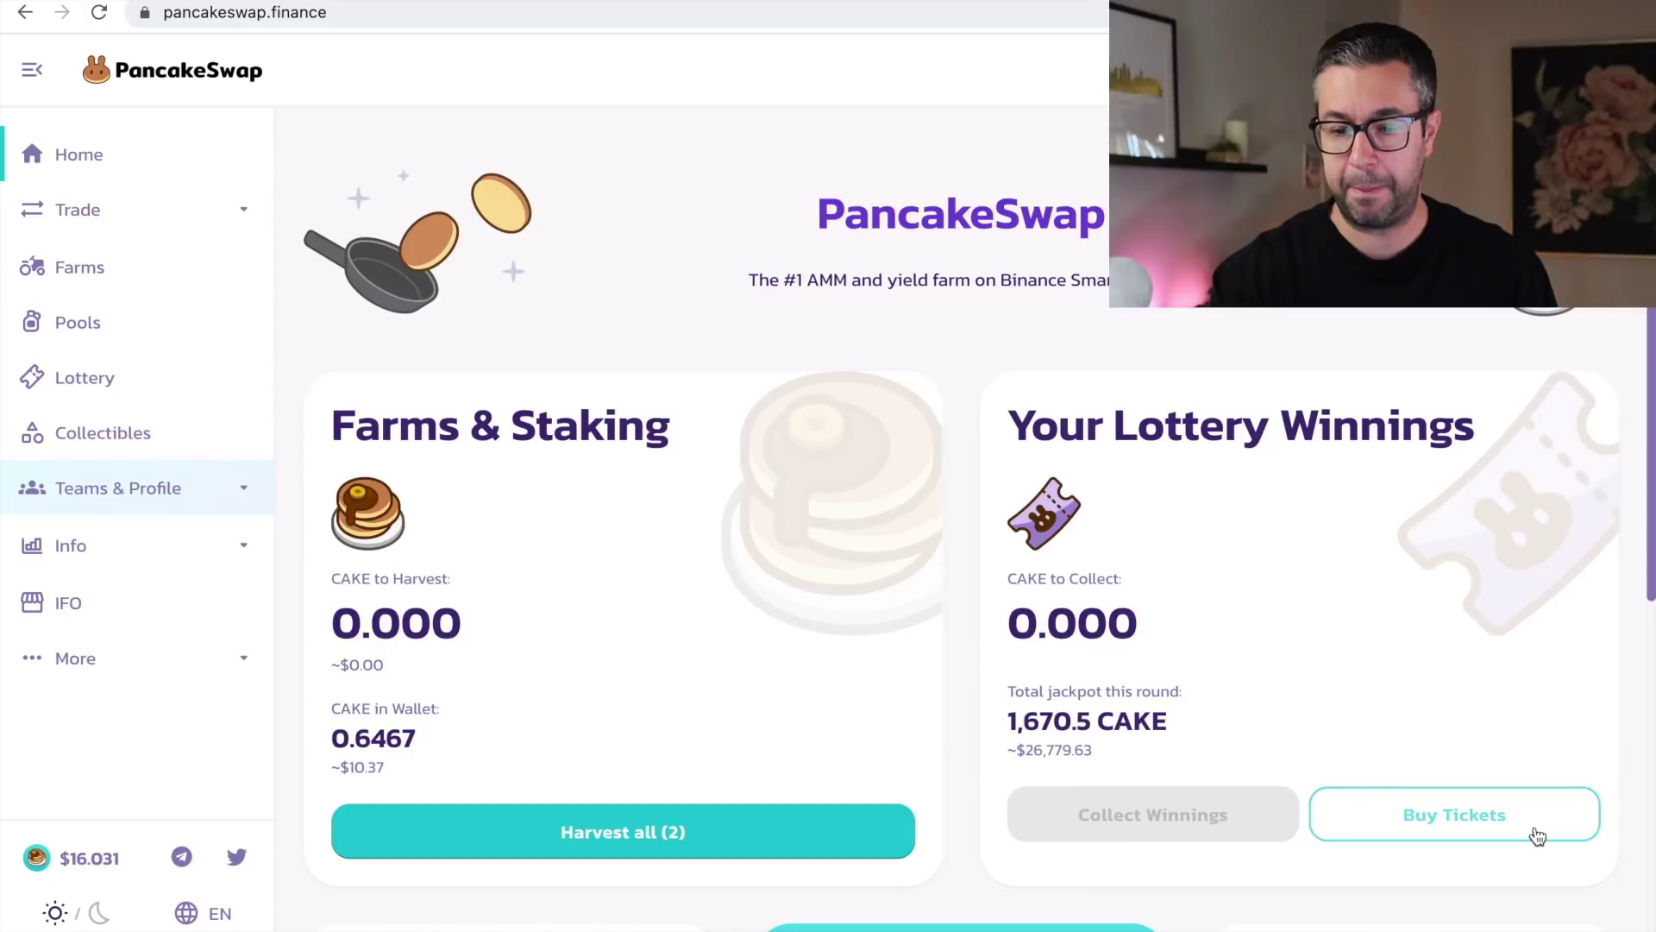
pyautogui.click(1366, 803)
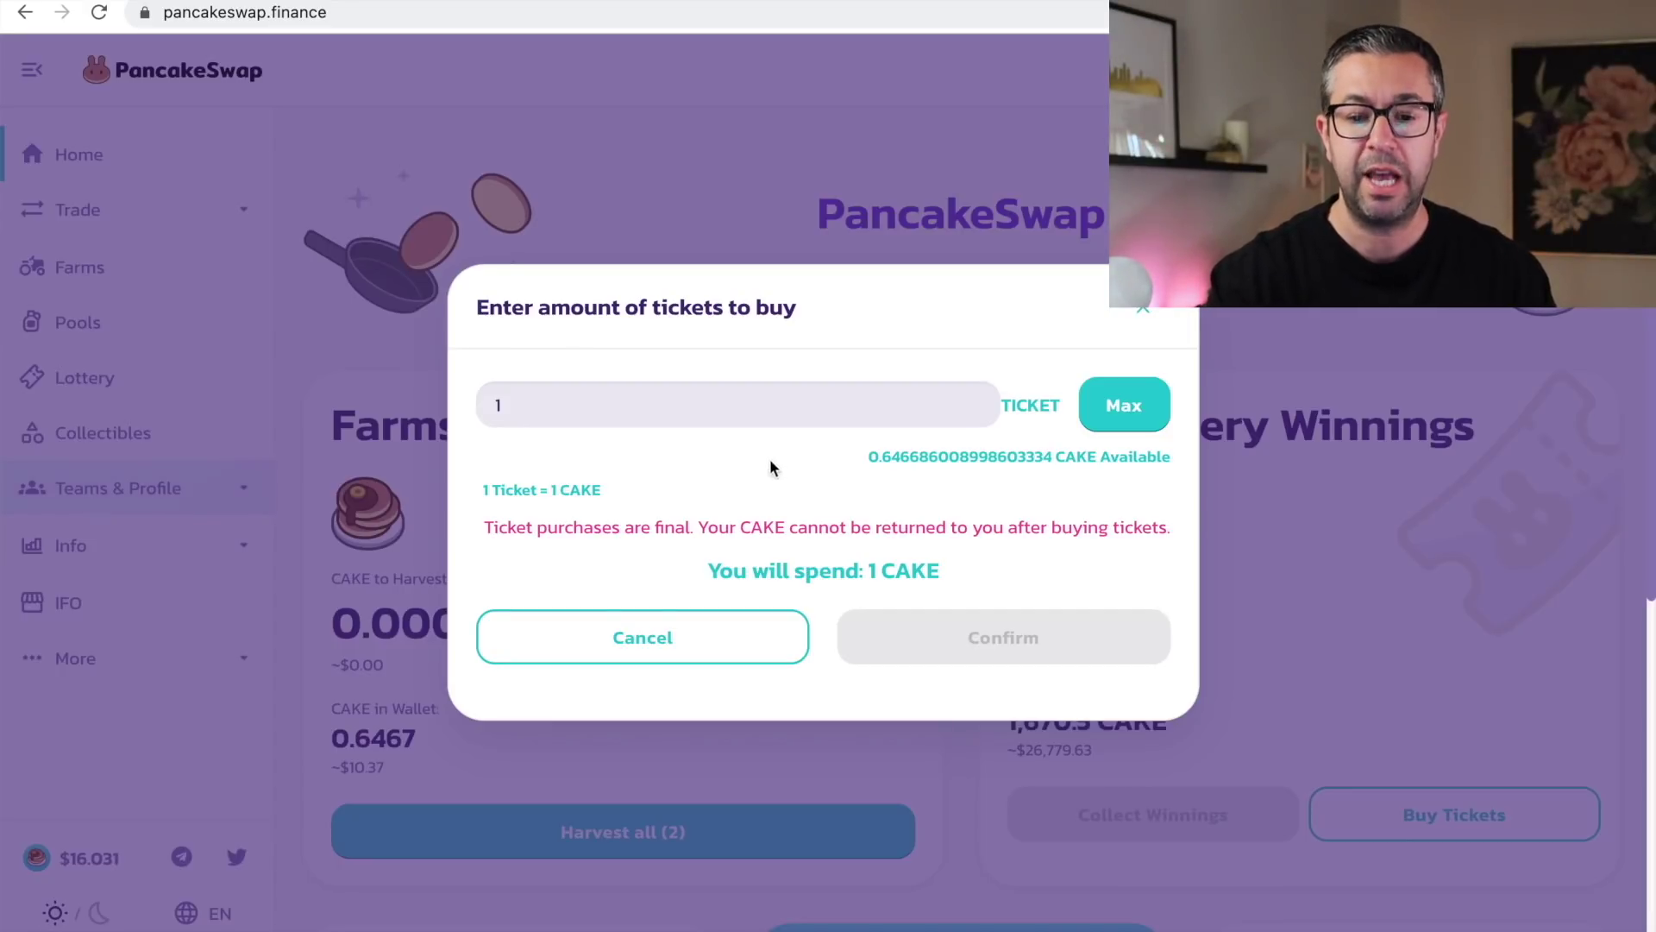
pyautogui.click(1143, 309)
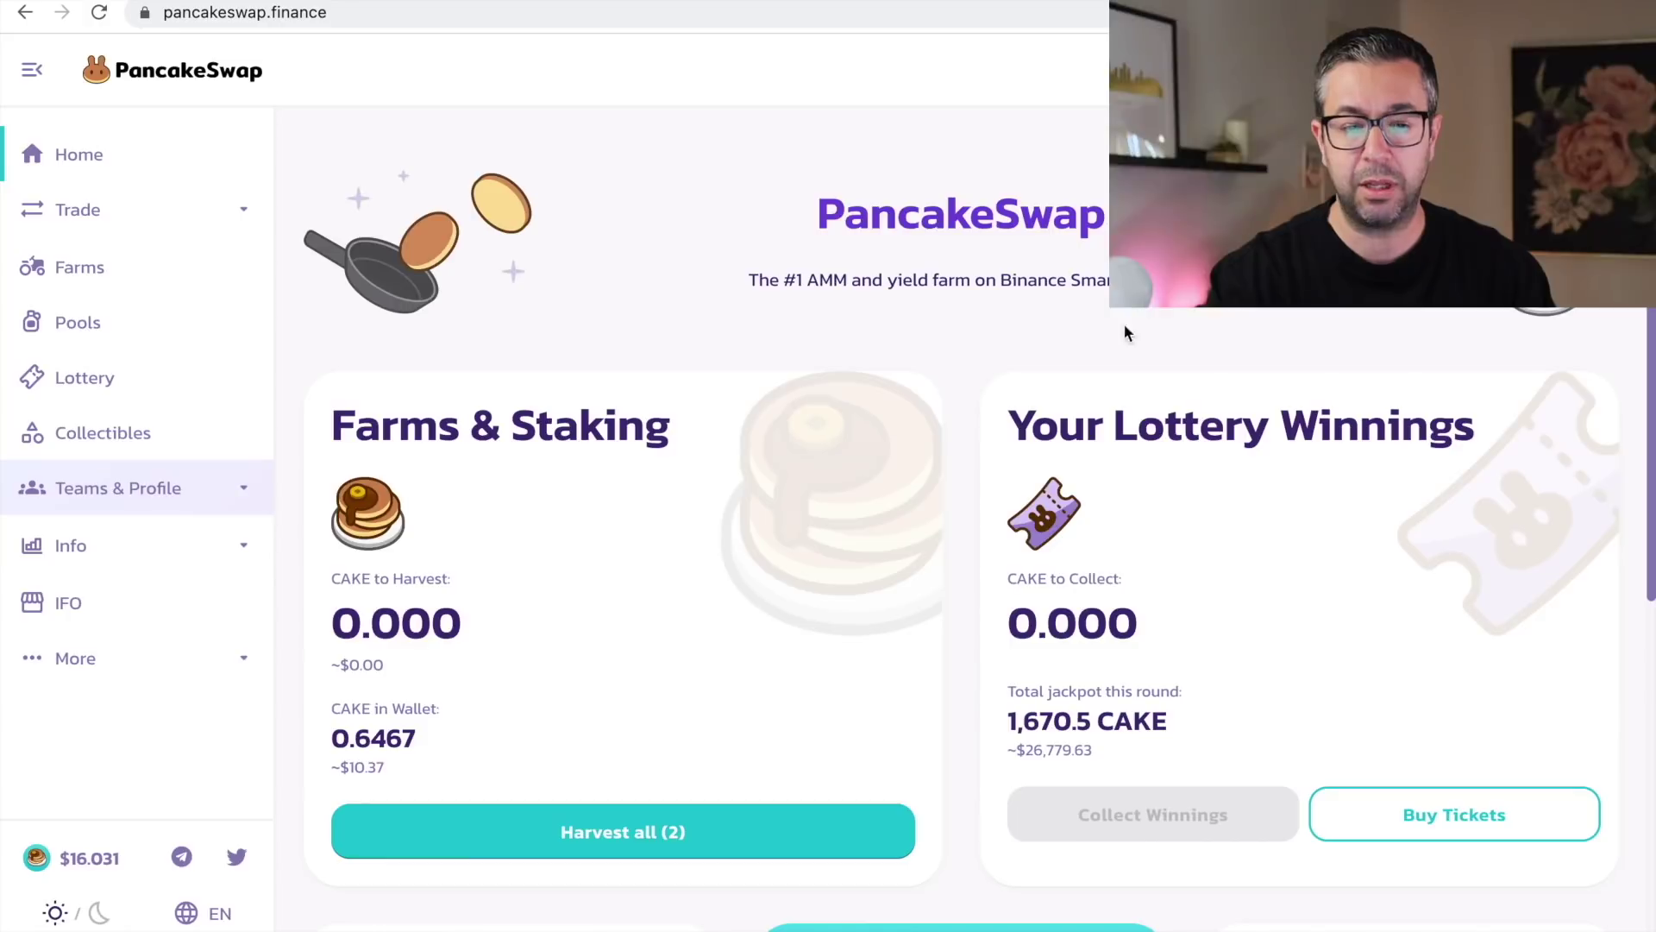
# Open the CAKE Lottery page and review the next draw's total pot and prize breakdown
pyautogui.click(102, 385)
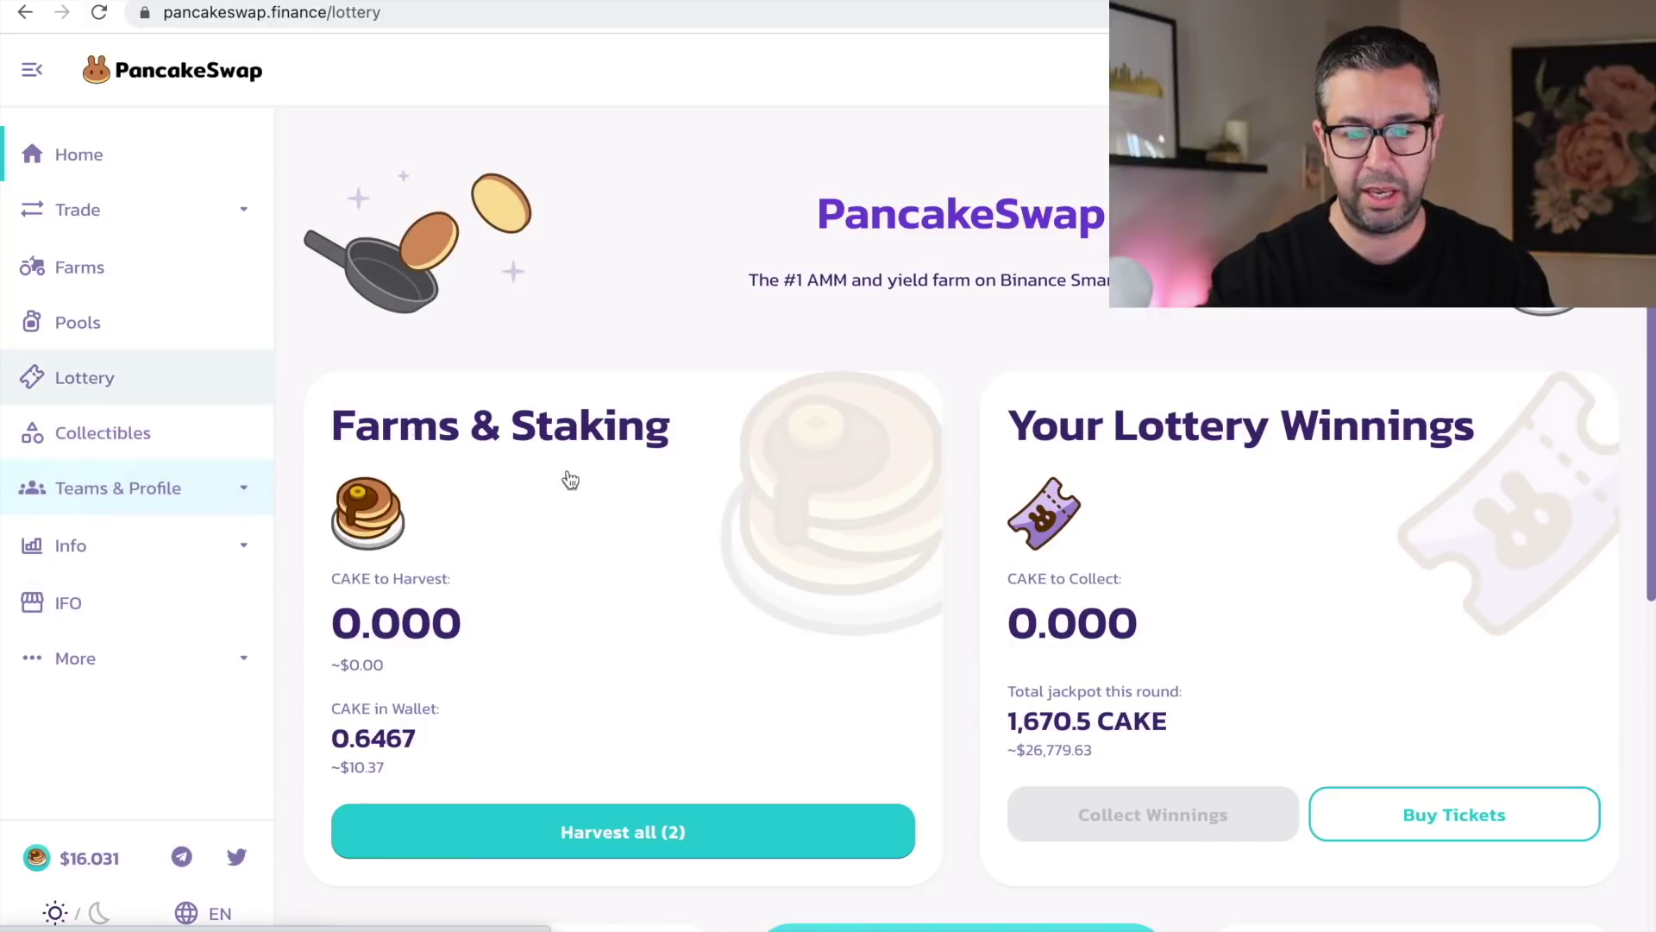
pyautogui.scroll(-2, 833, 688)
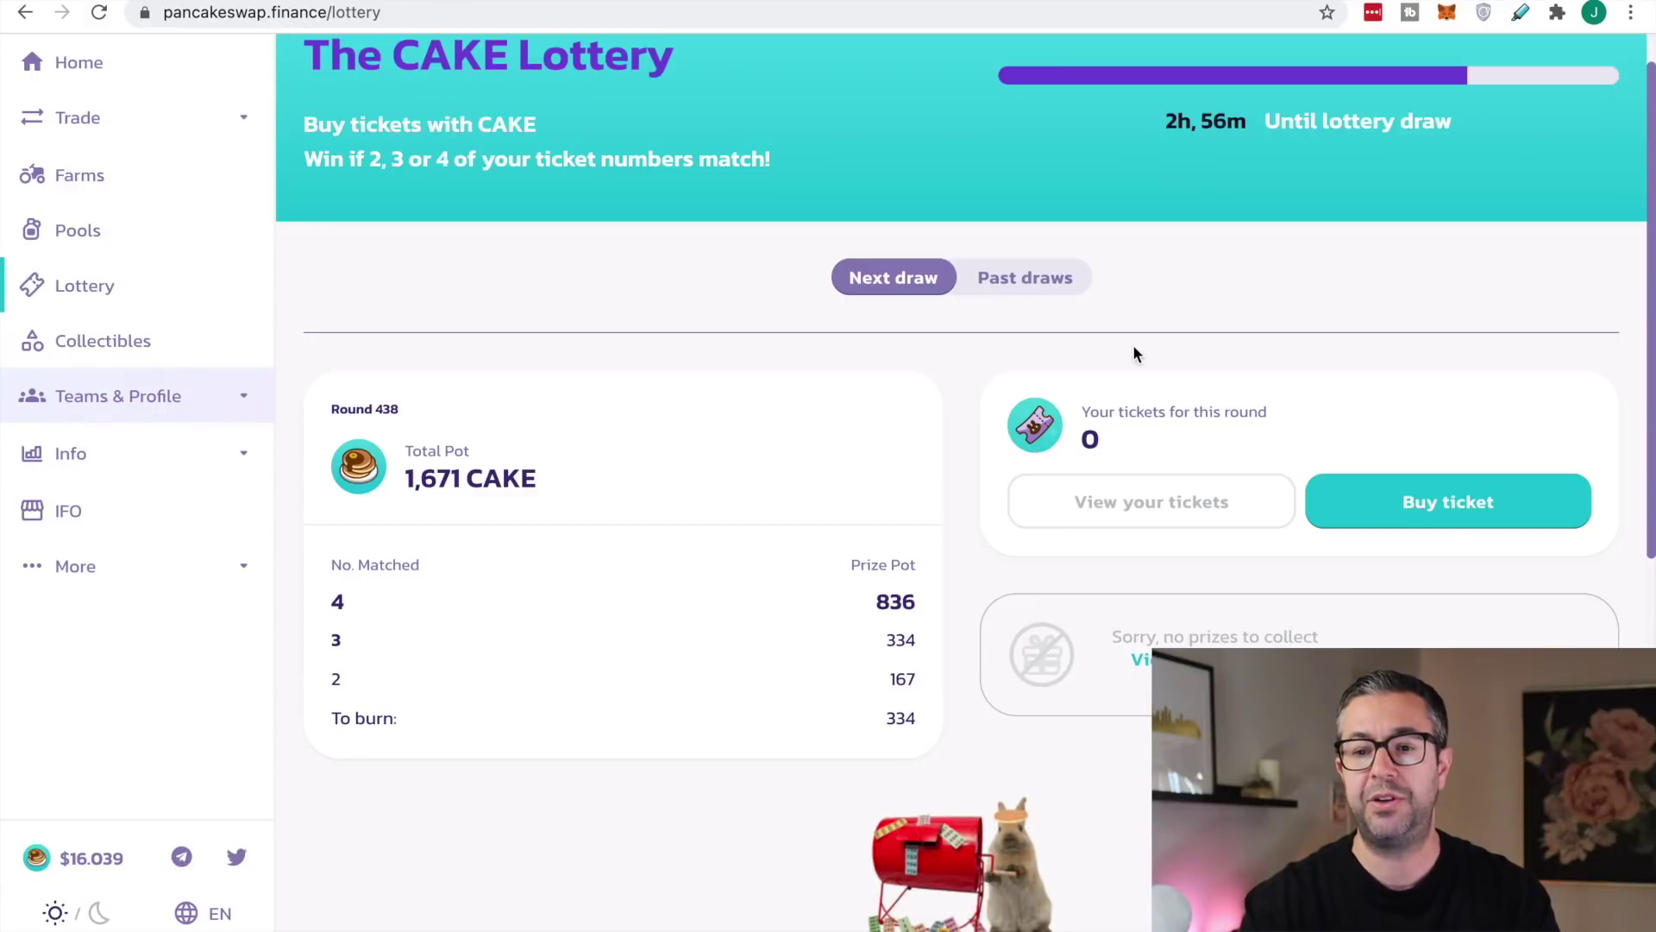
pyautogui.scroll(2, 1125, 379)
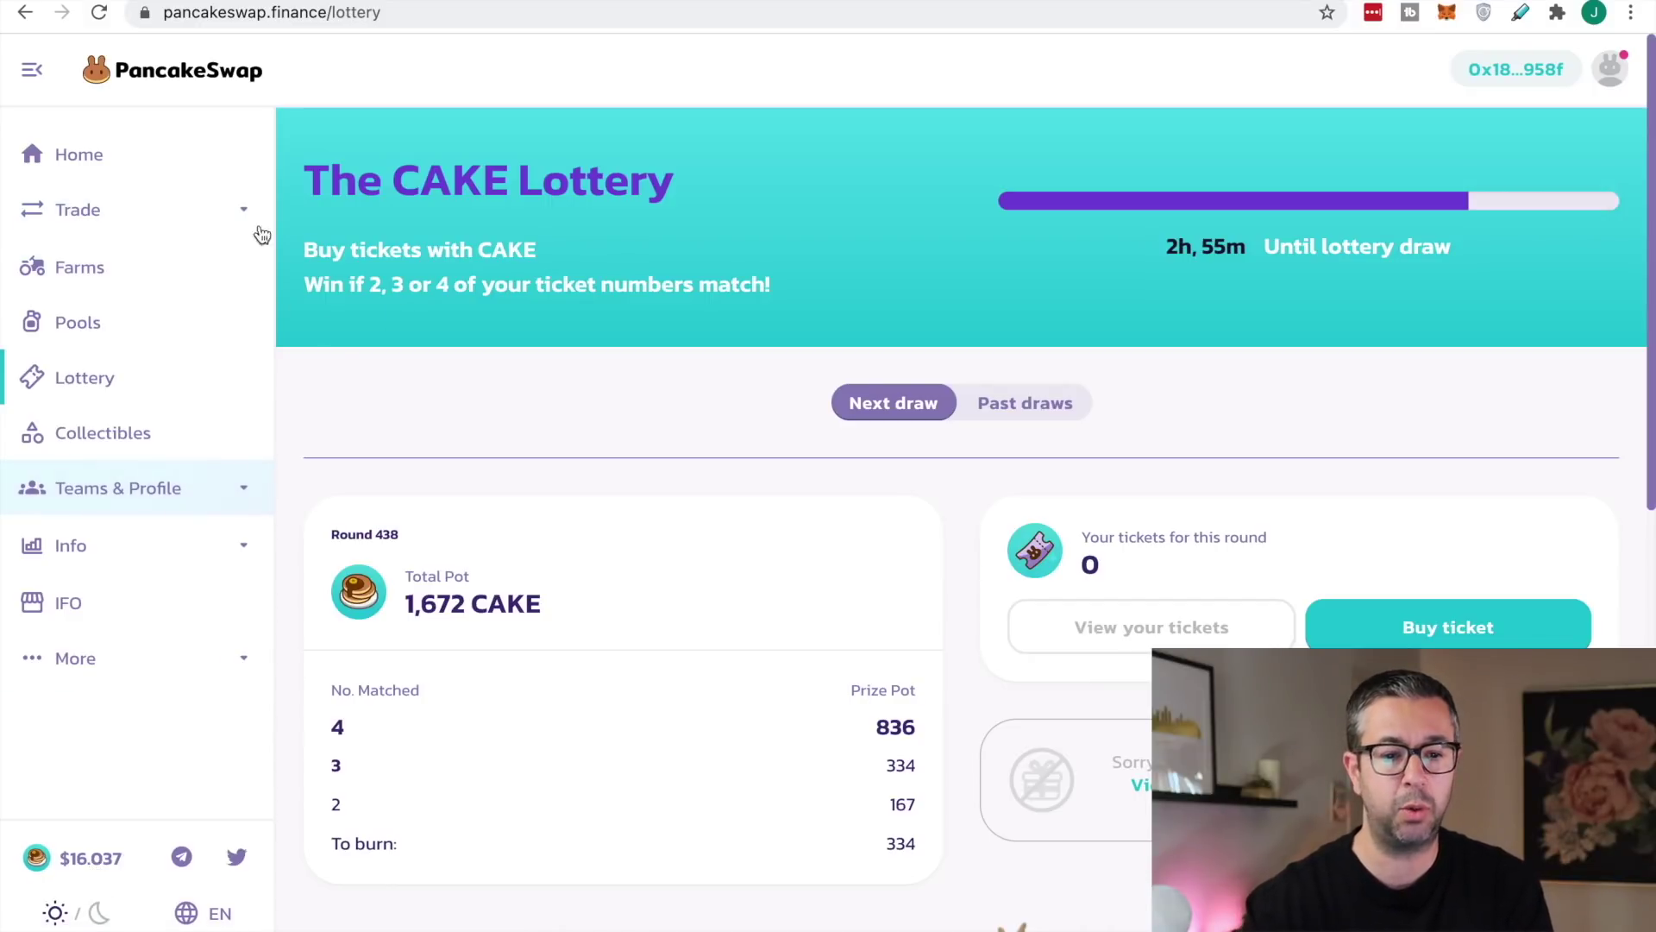
# Browse the tokens selectable for swapping on the Exchange page and view its Liquidity section
pyautogui.click(184, 216)
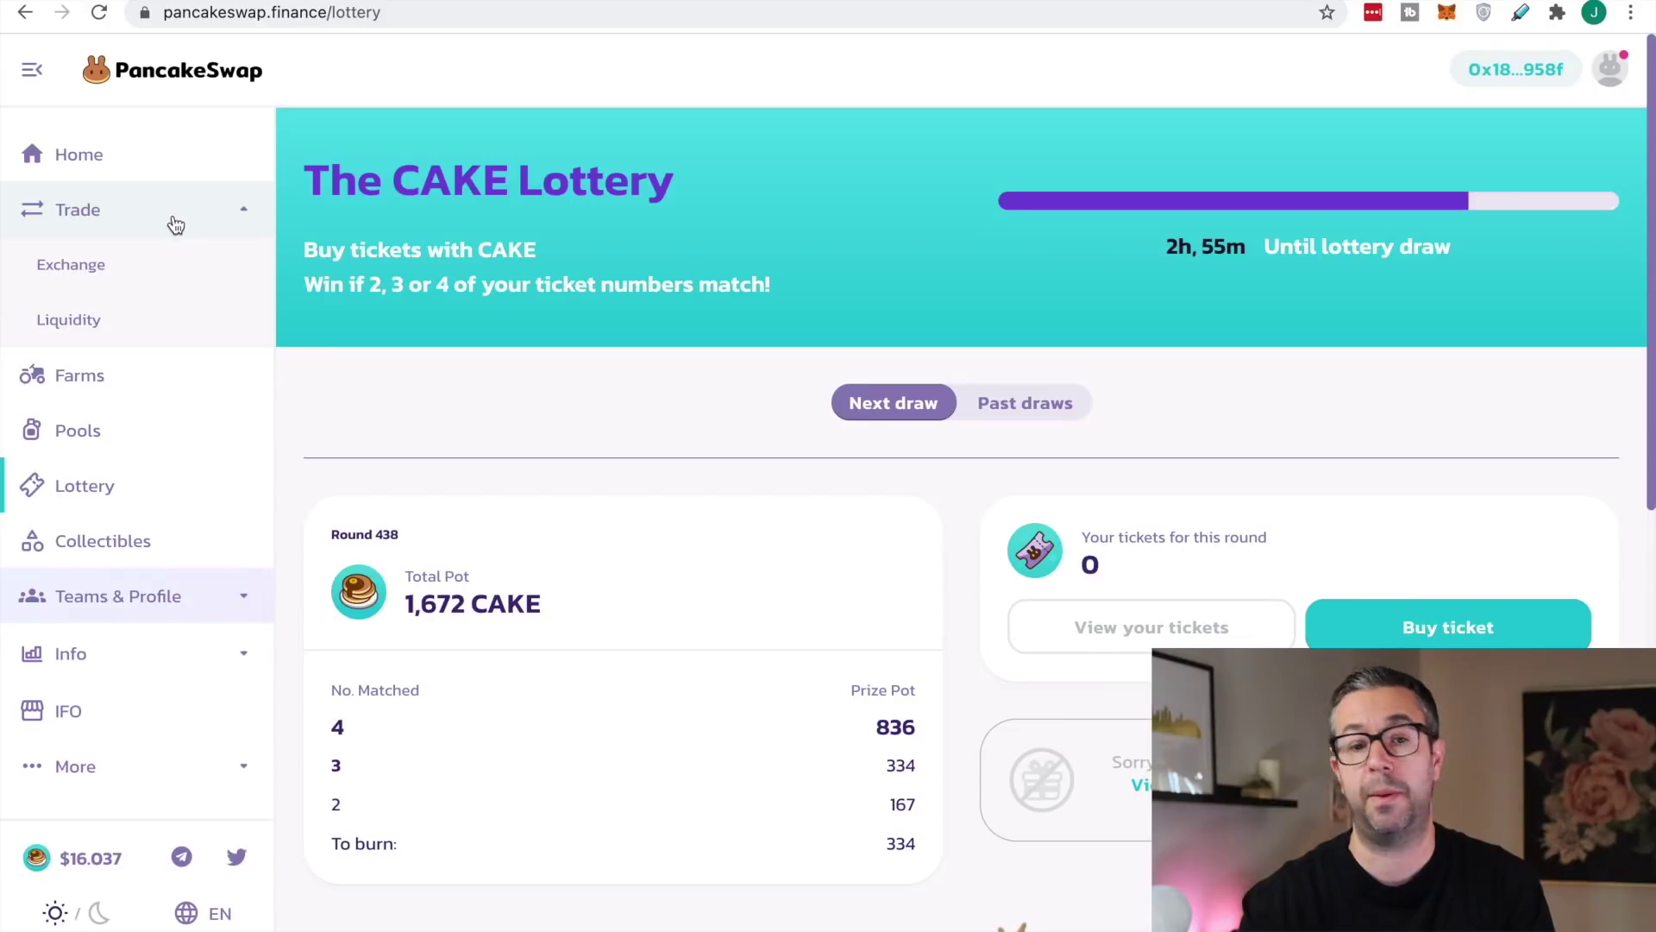
pyautogui.click(88, 266)
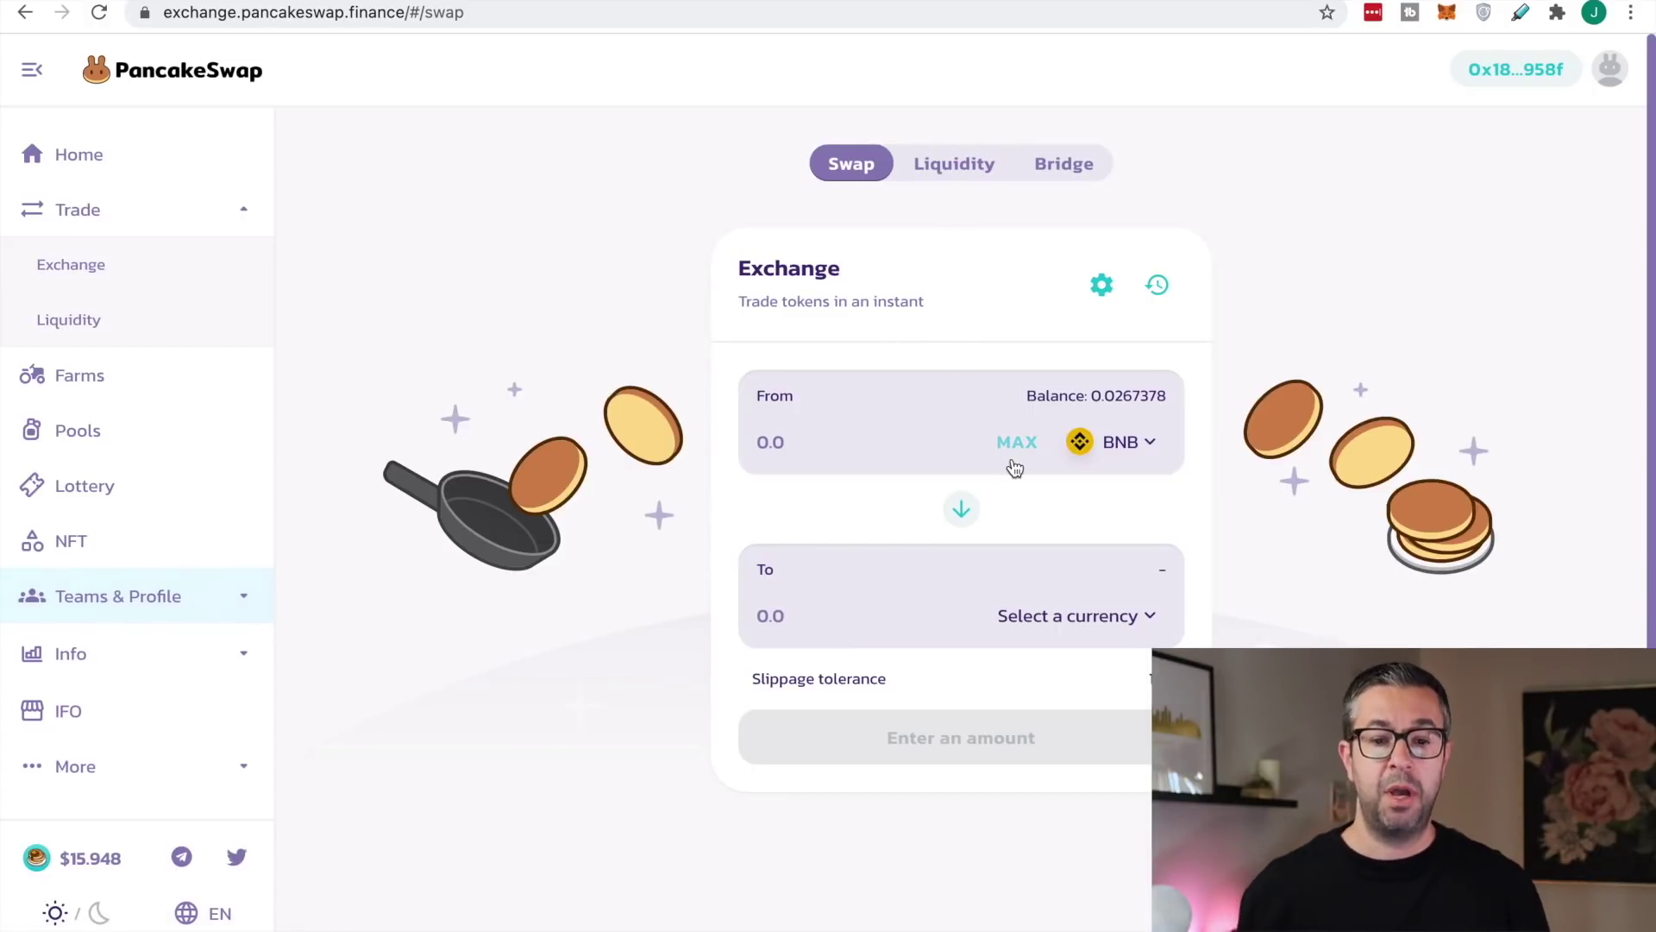
pyautogui.click(1113, 450)
pyautogui.click(1132, 635)
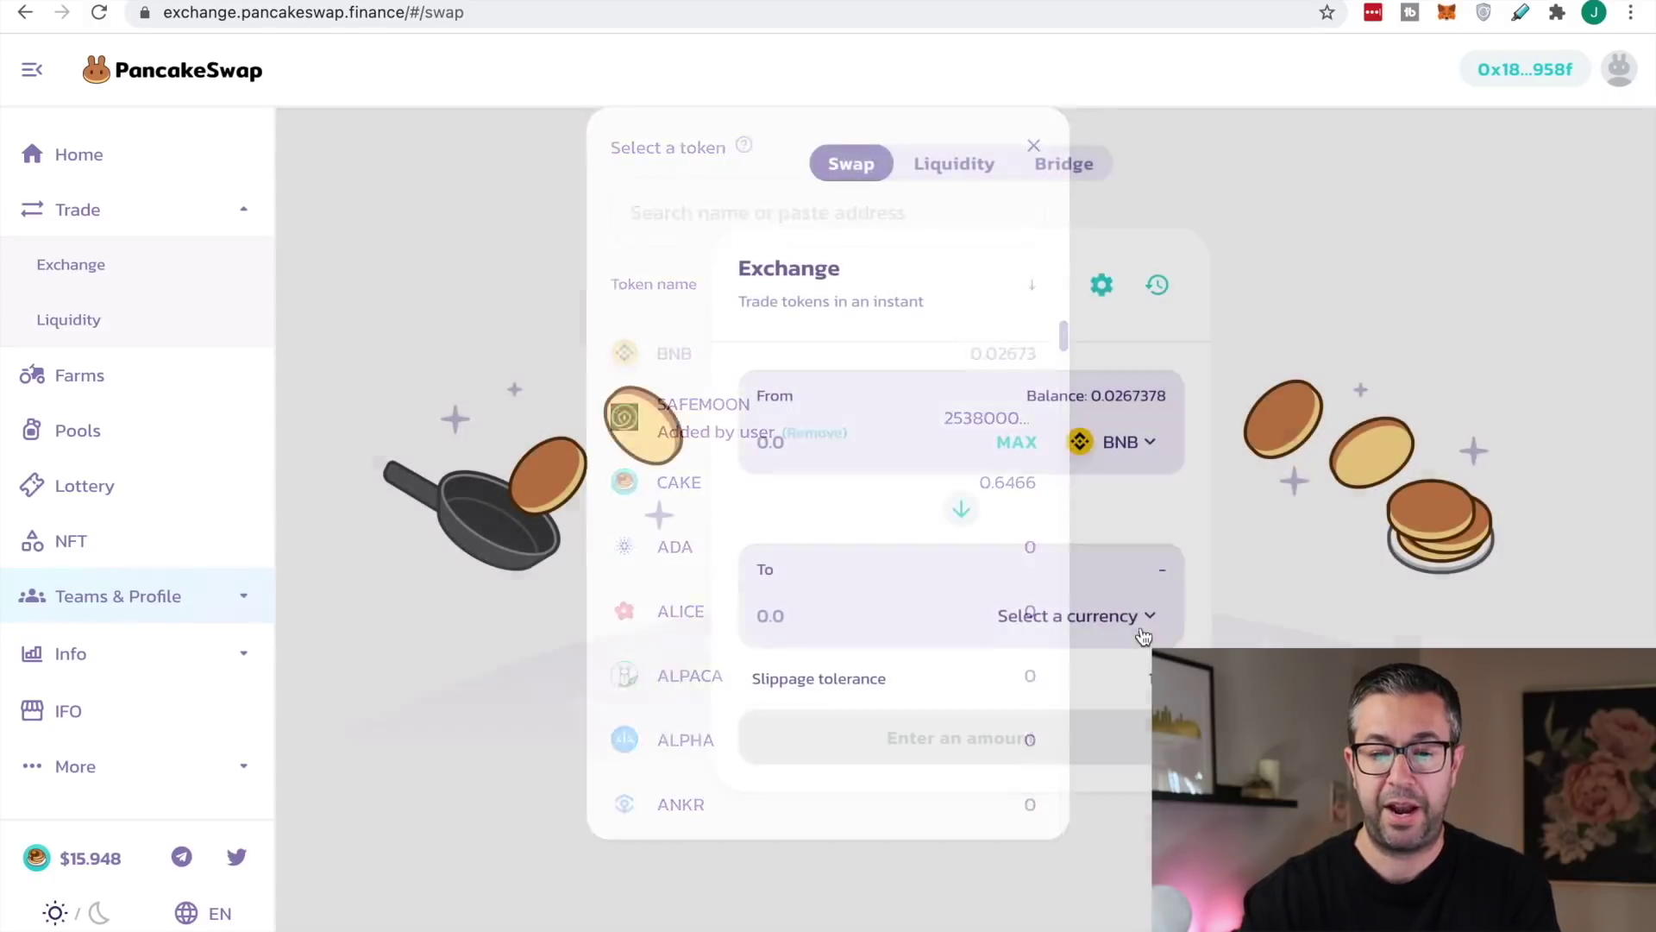
pyautogui.click(1066, 595)
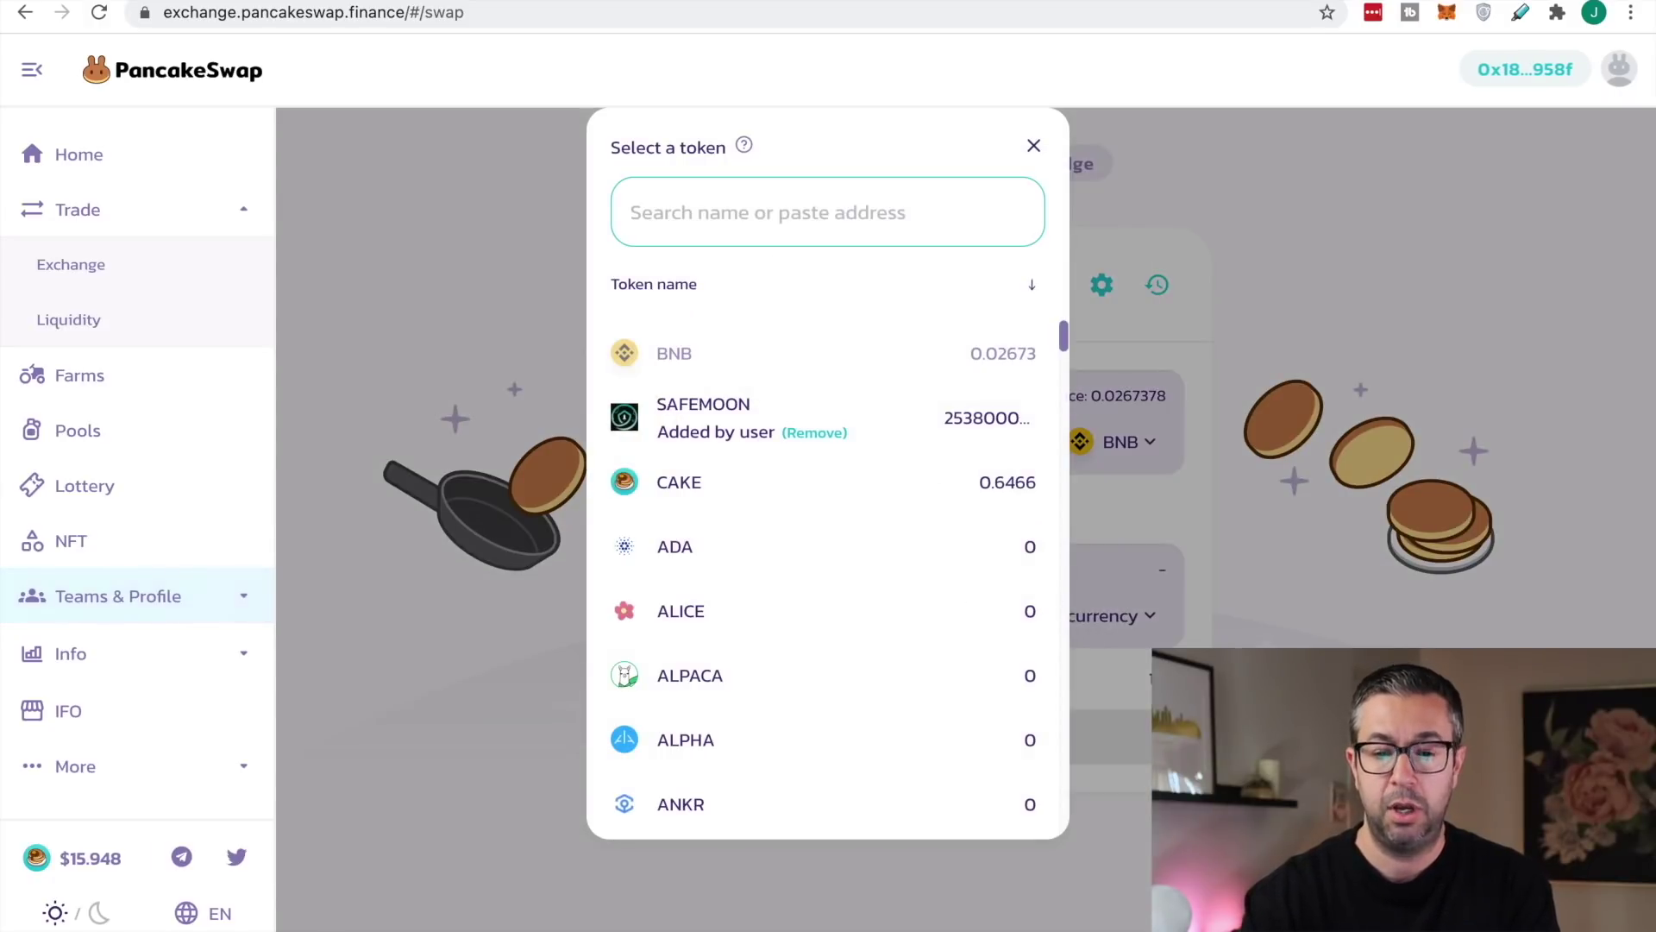
pyautogui.click(1231, 554)
pyautogui.click(935, 164)
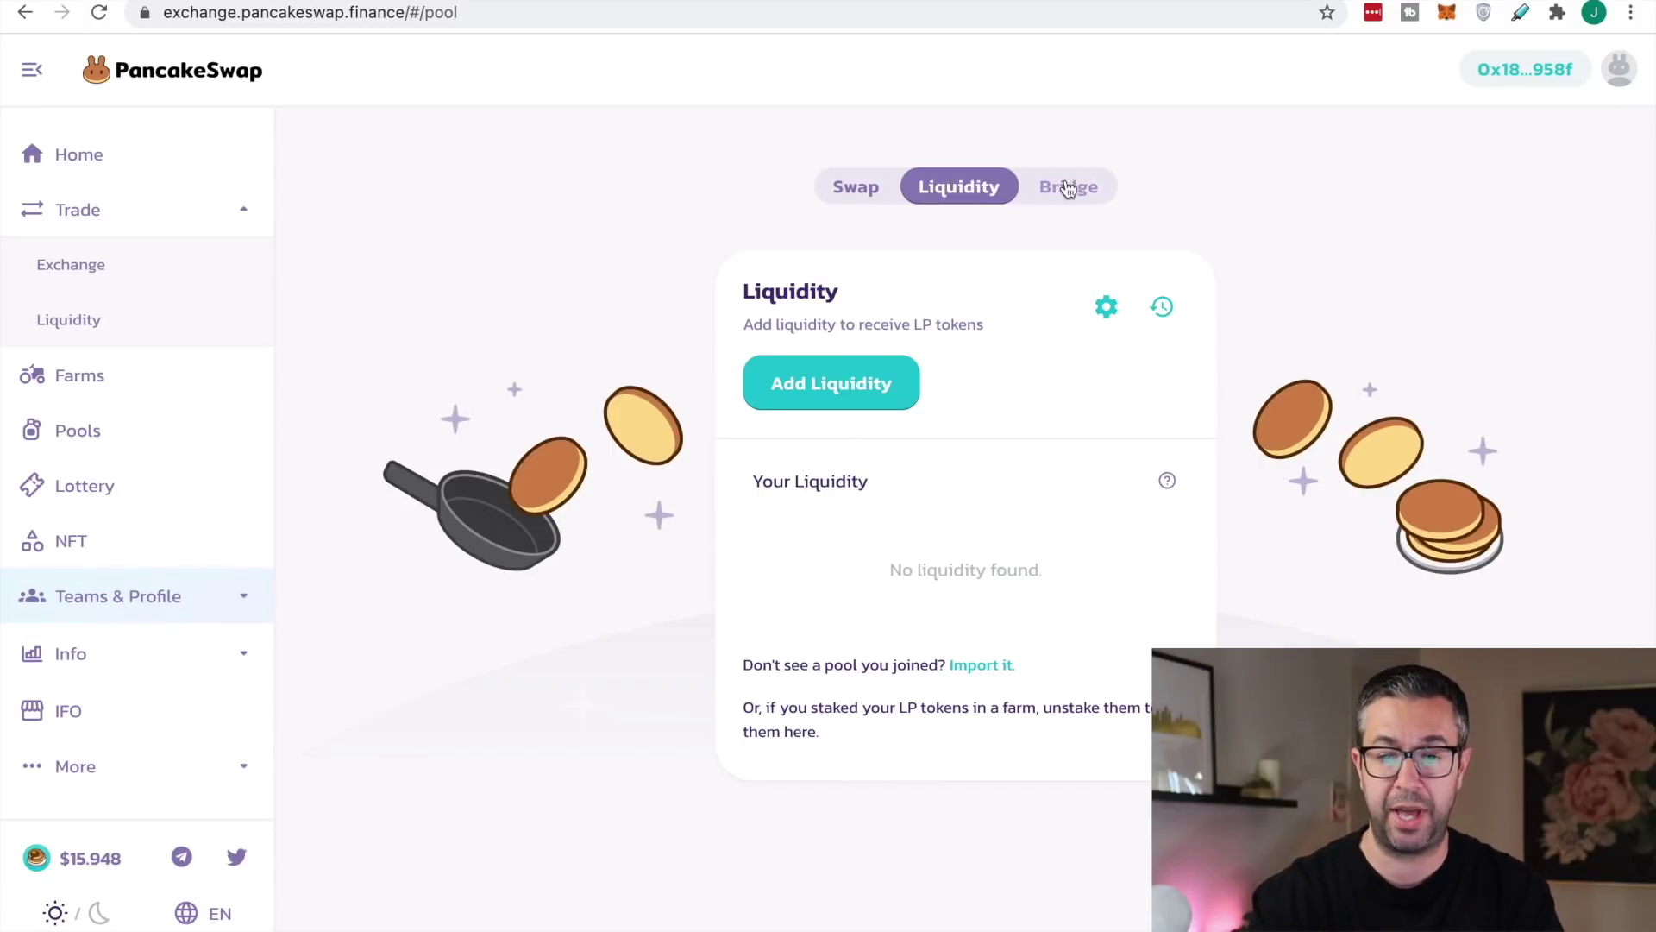
# Open Binance Bridge, dismiss the restricted-country notice and display the destination network options for USDT
pyautogui.click(1068, 188)
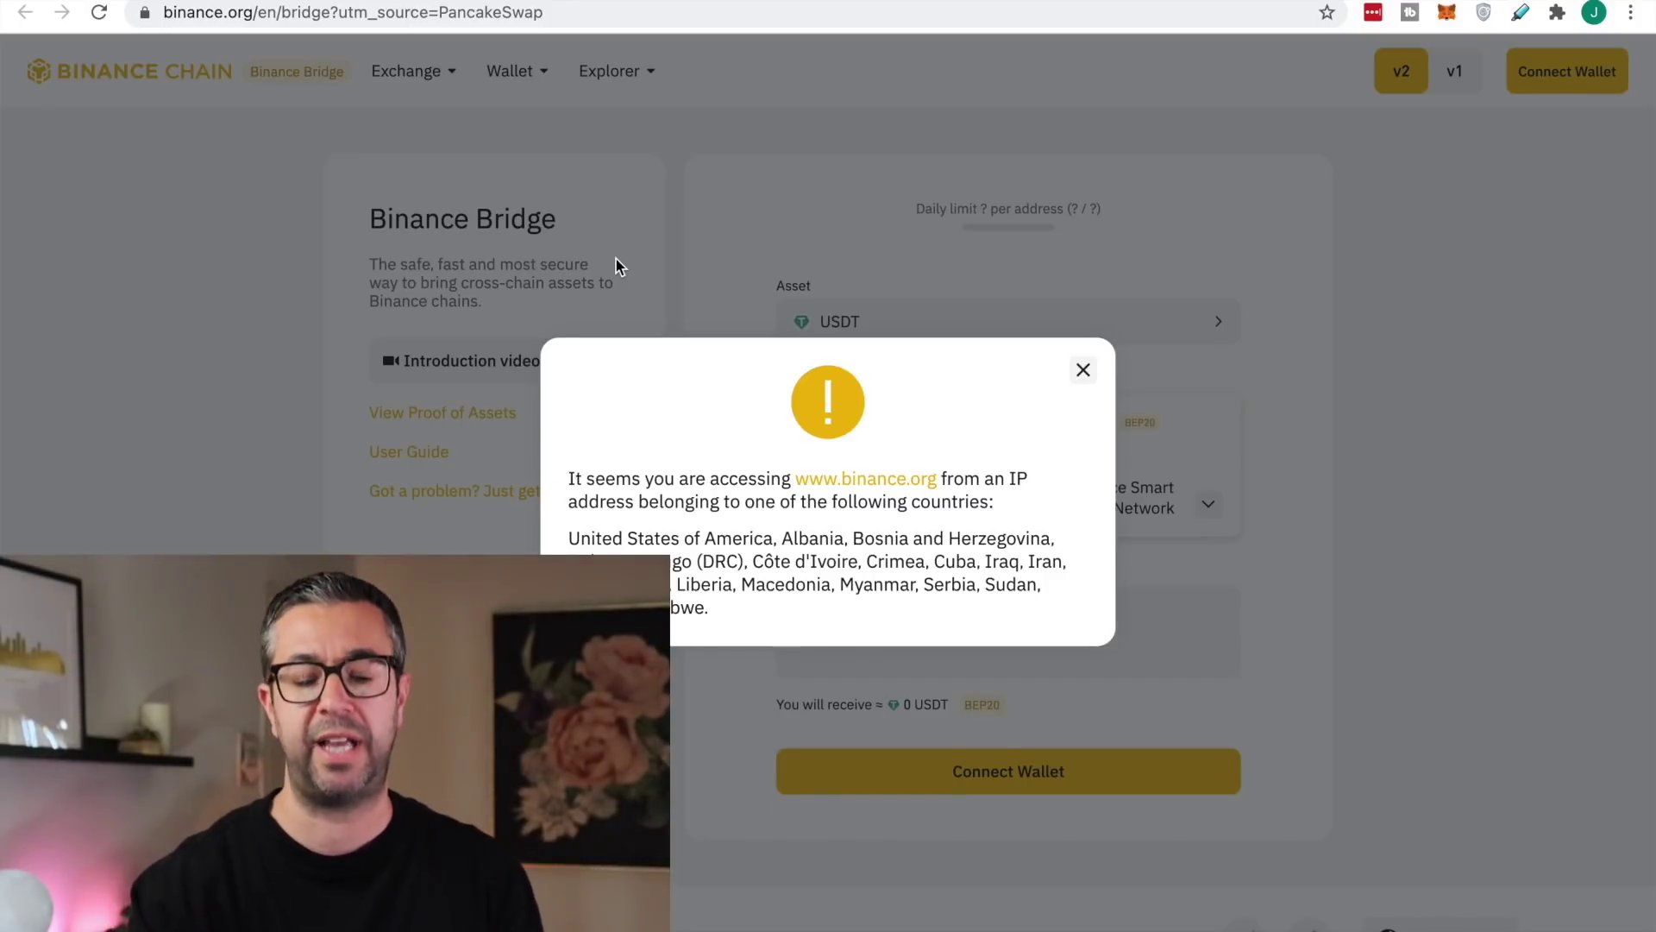
pyautogui.click(1083, 370)
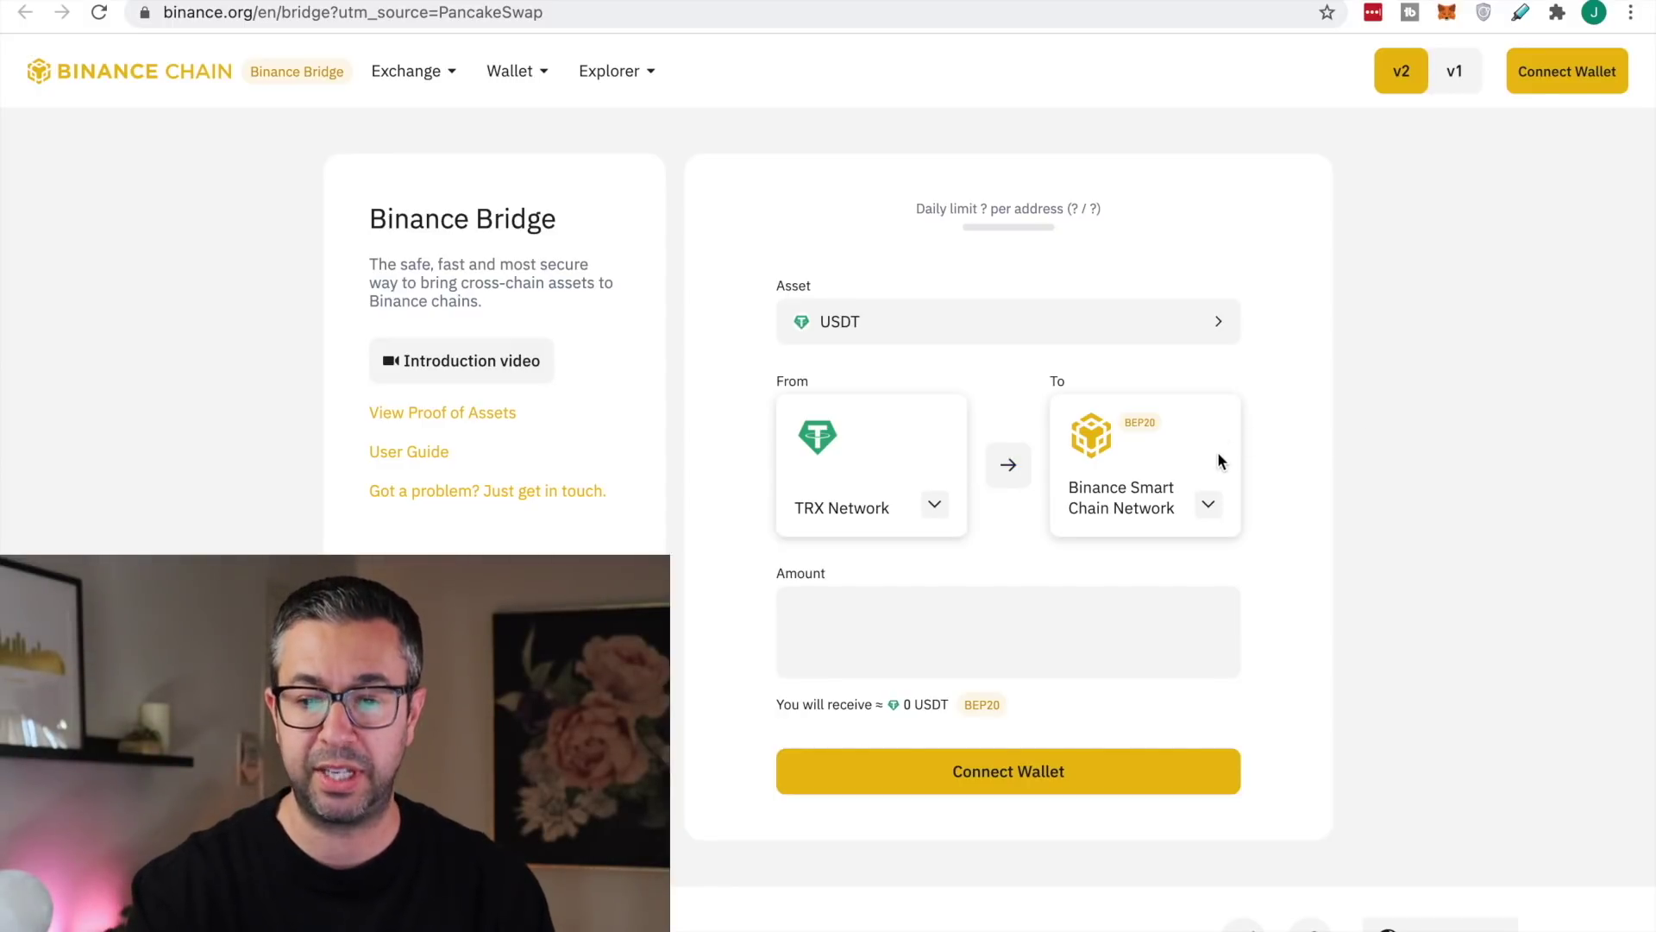
pyautogui.click(1208, 504)
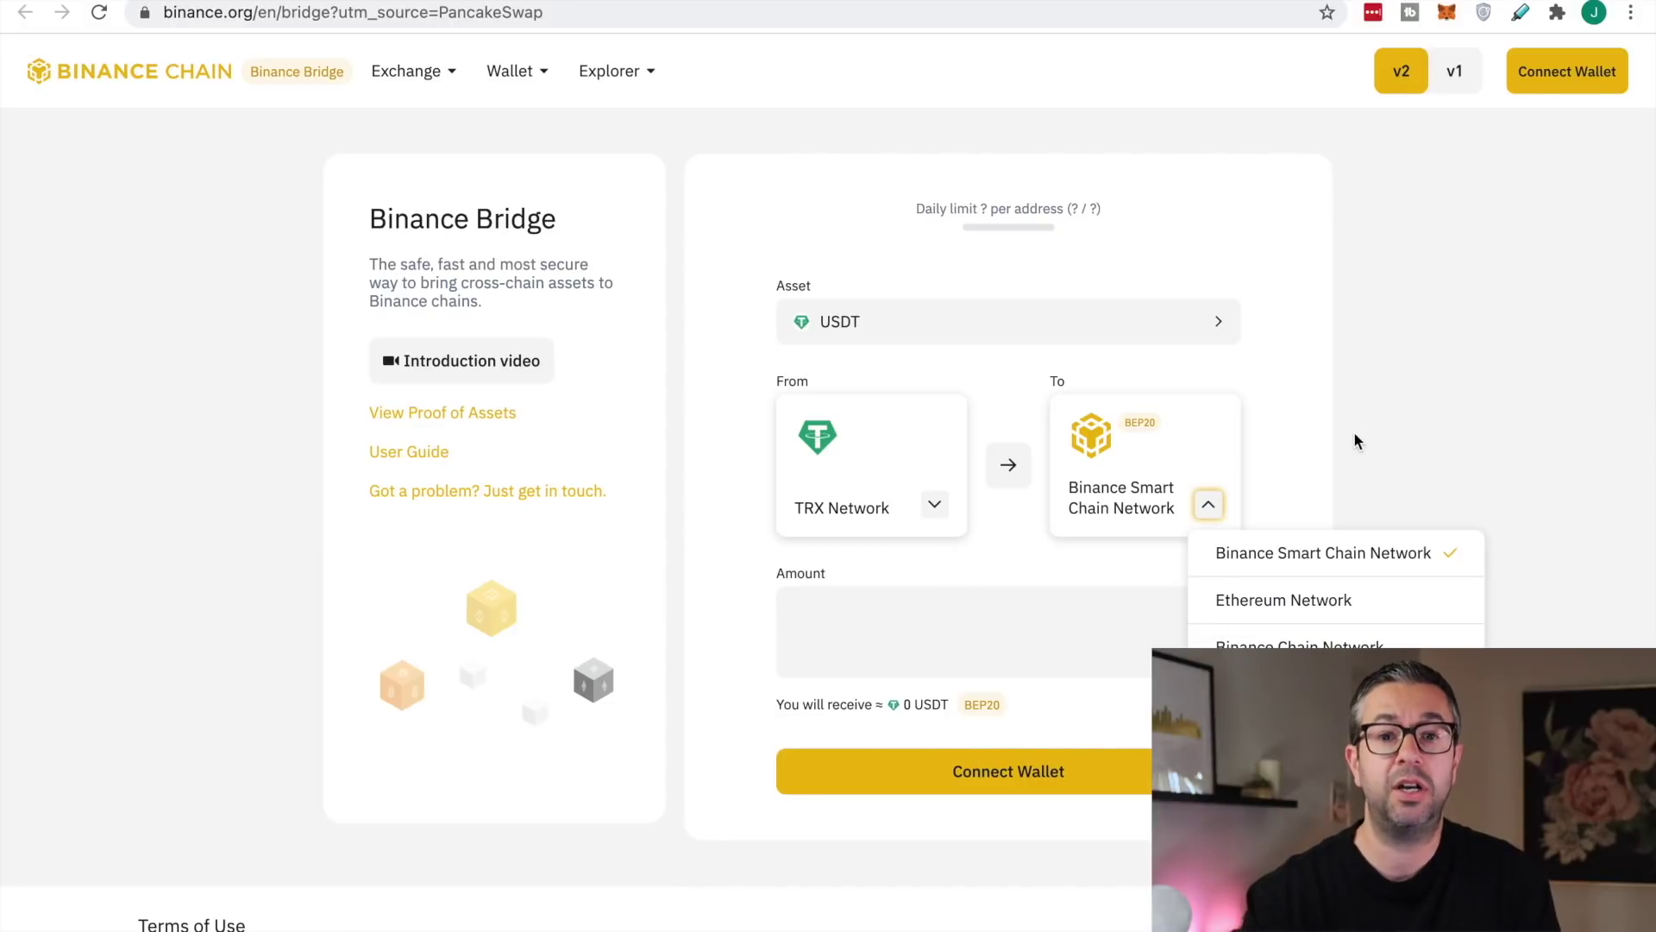
# Close the bridge's destination network options, return to PancakeSwap's Liquidity section and open the Add Liquidity form
pyautogui.click(1444, 280)
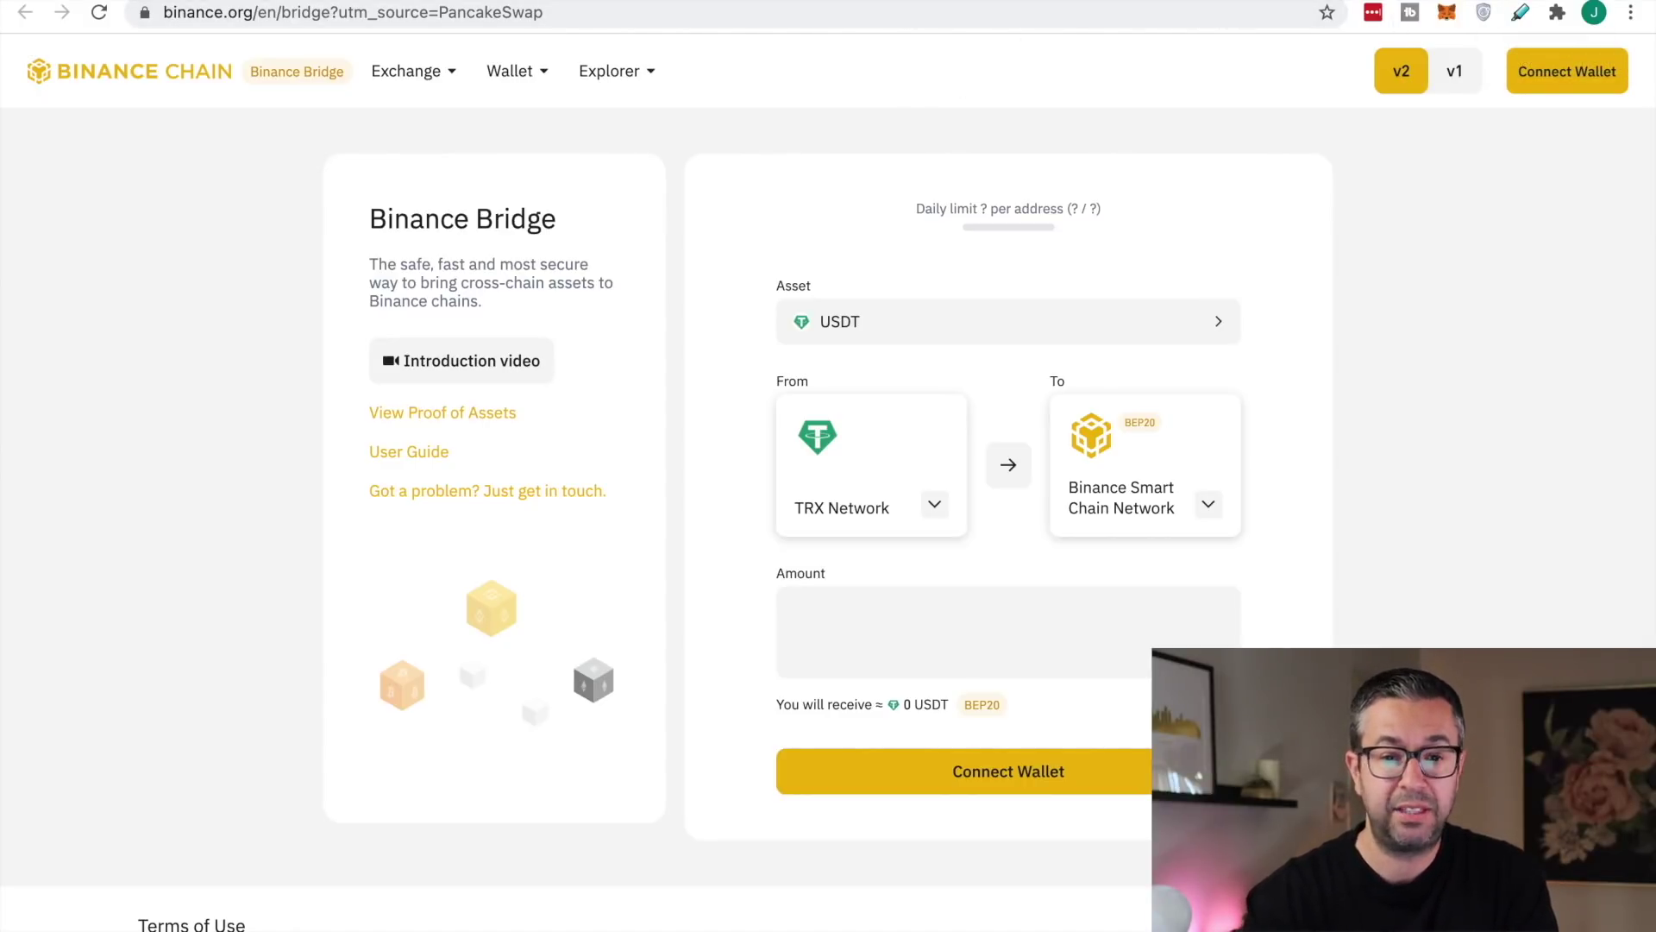
pyautogui.click(673, 3)
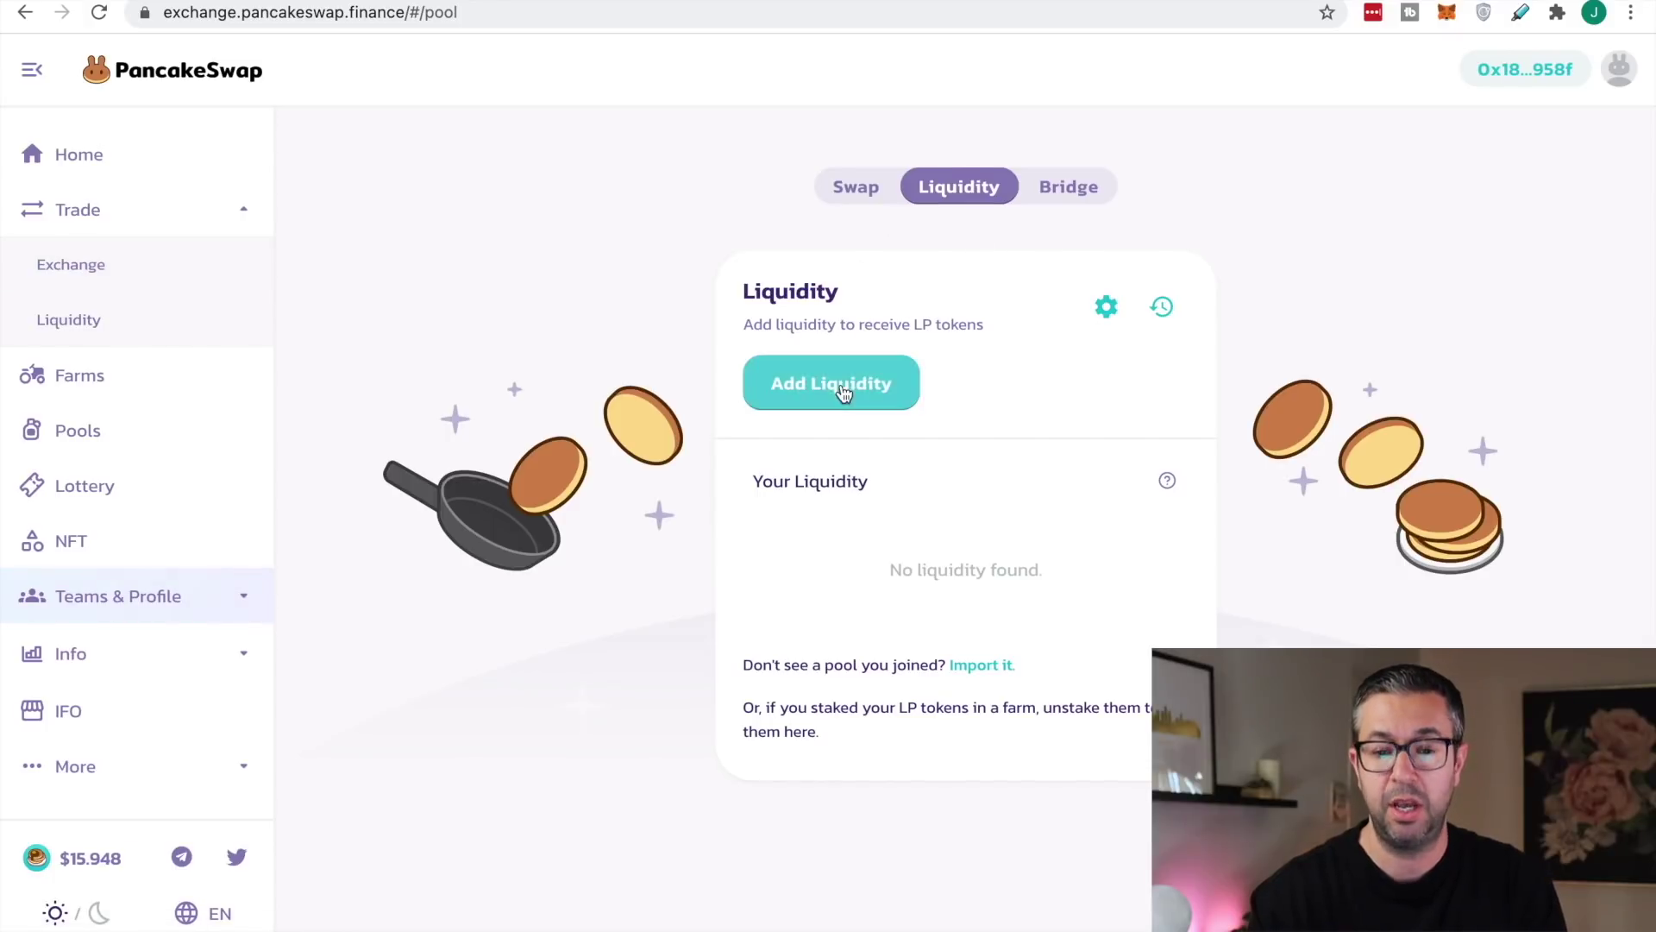
pyautogui.click(842, 384)
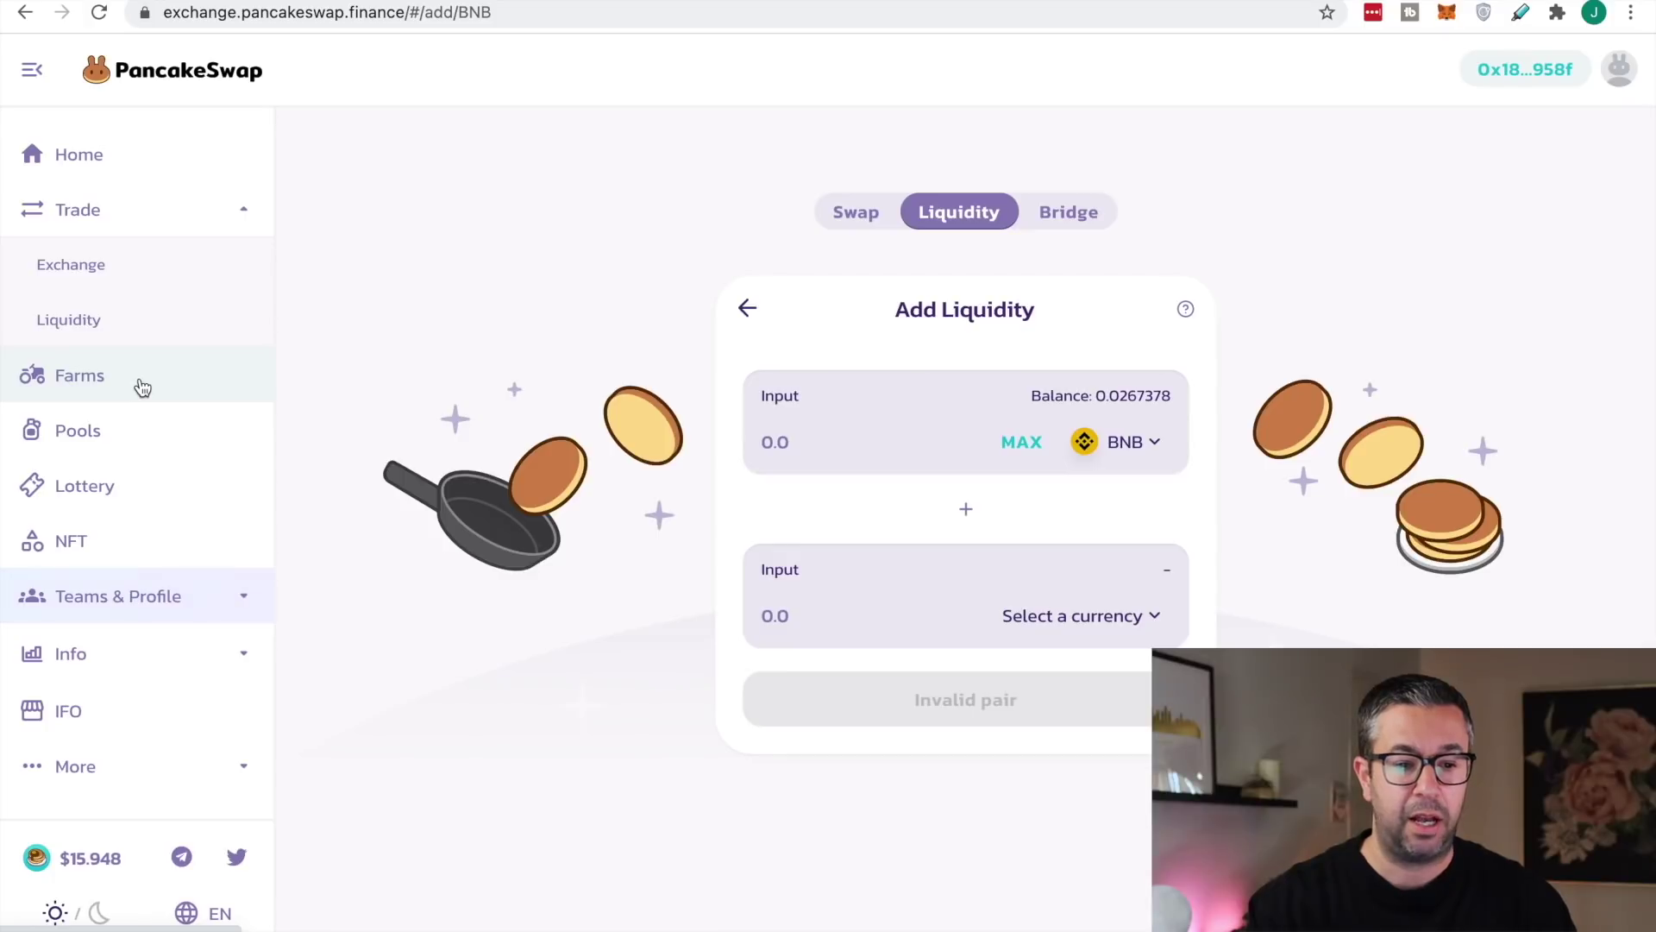
# Open the Syrup Pool page and browse the live pools with their APR and staked amounts
pyautogui.click(113, 428)
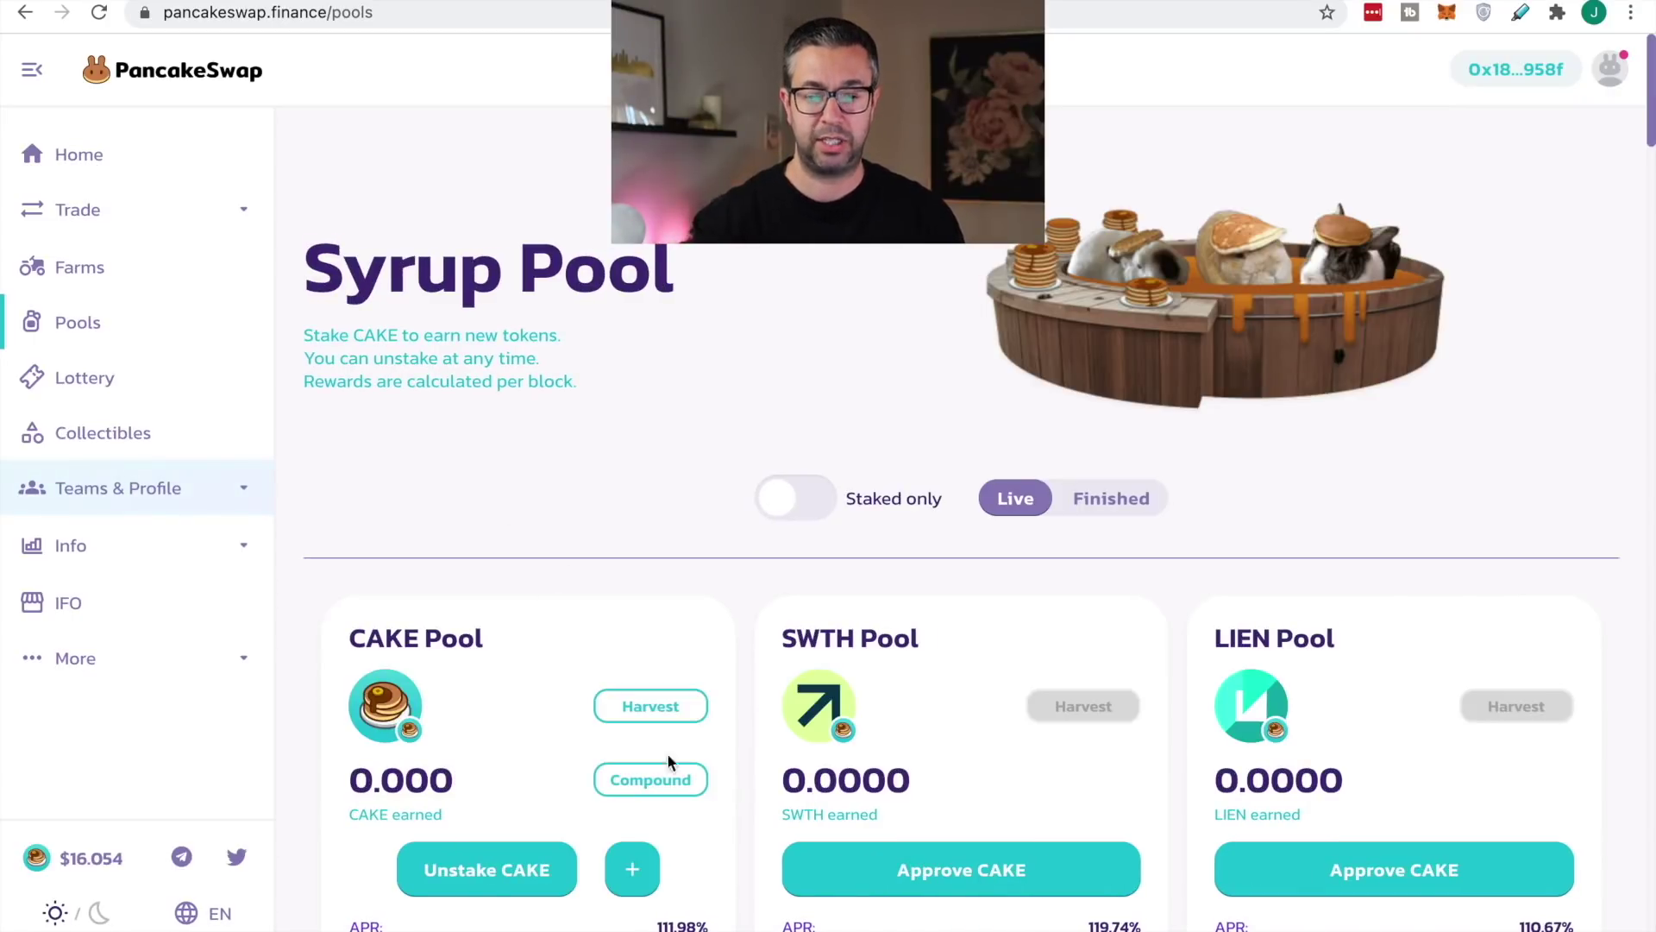
pyautogui.scroll(-4, 690, 779)
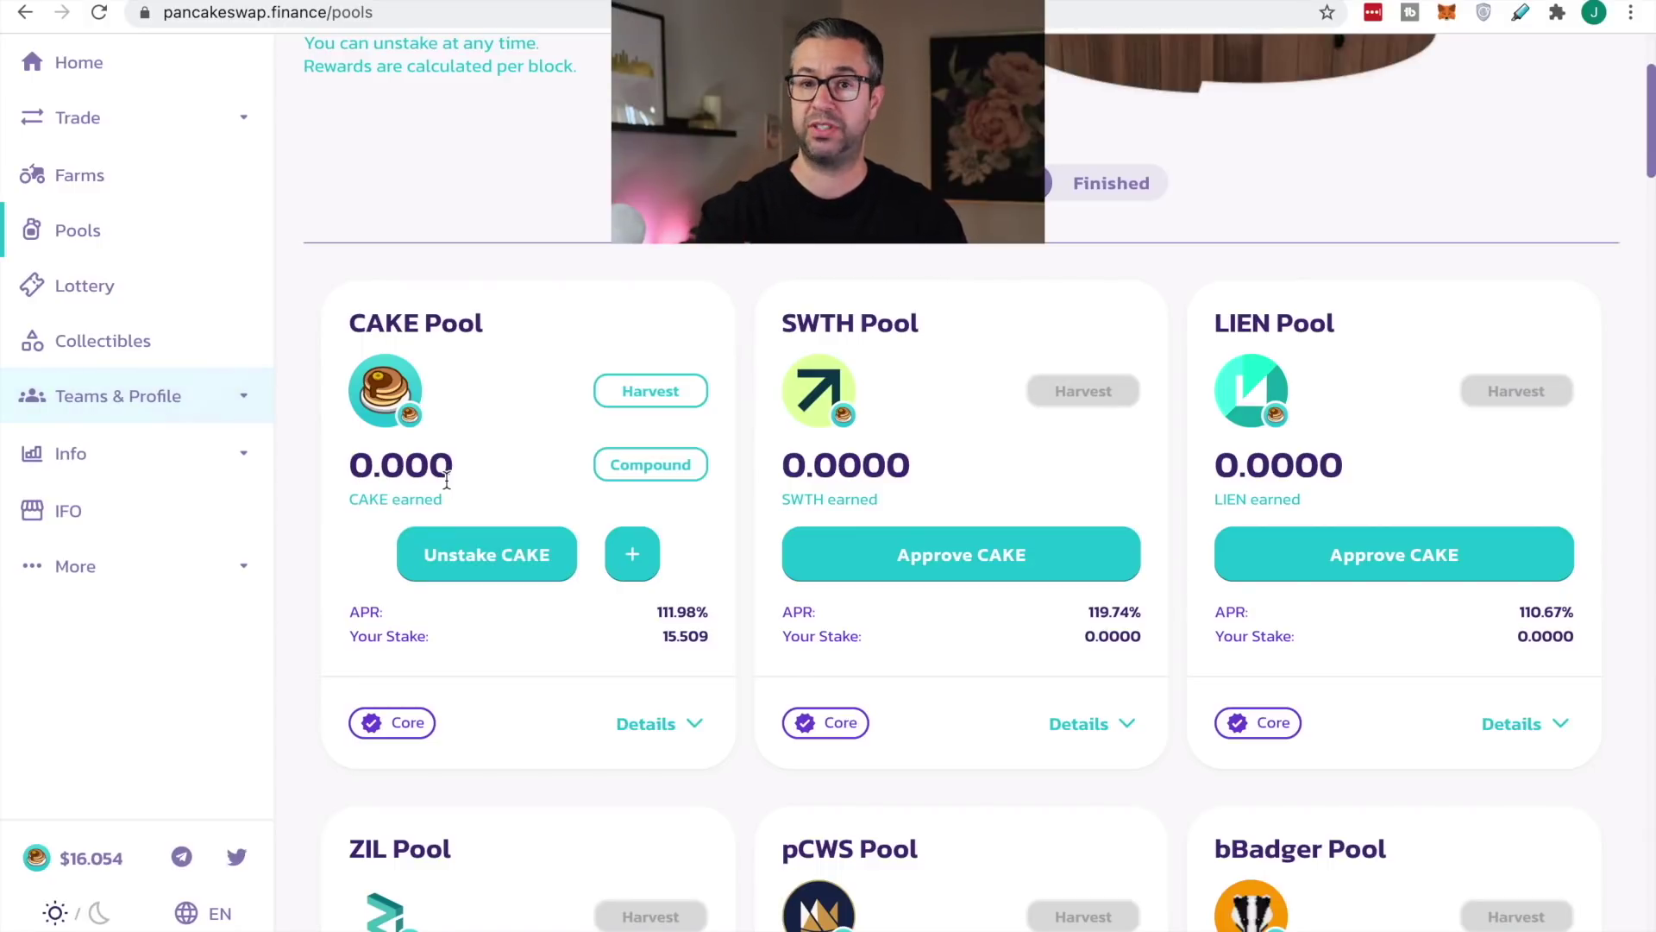
pyautogui.scroll(-4, 499, 602)
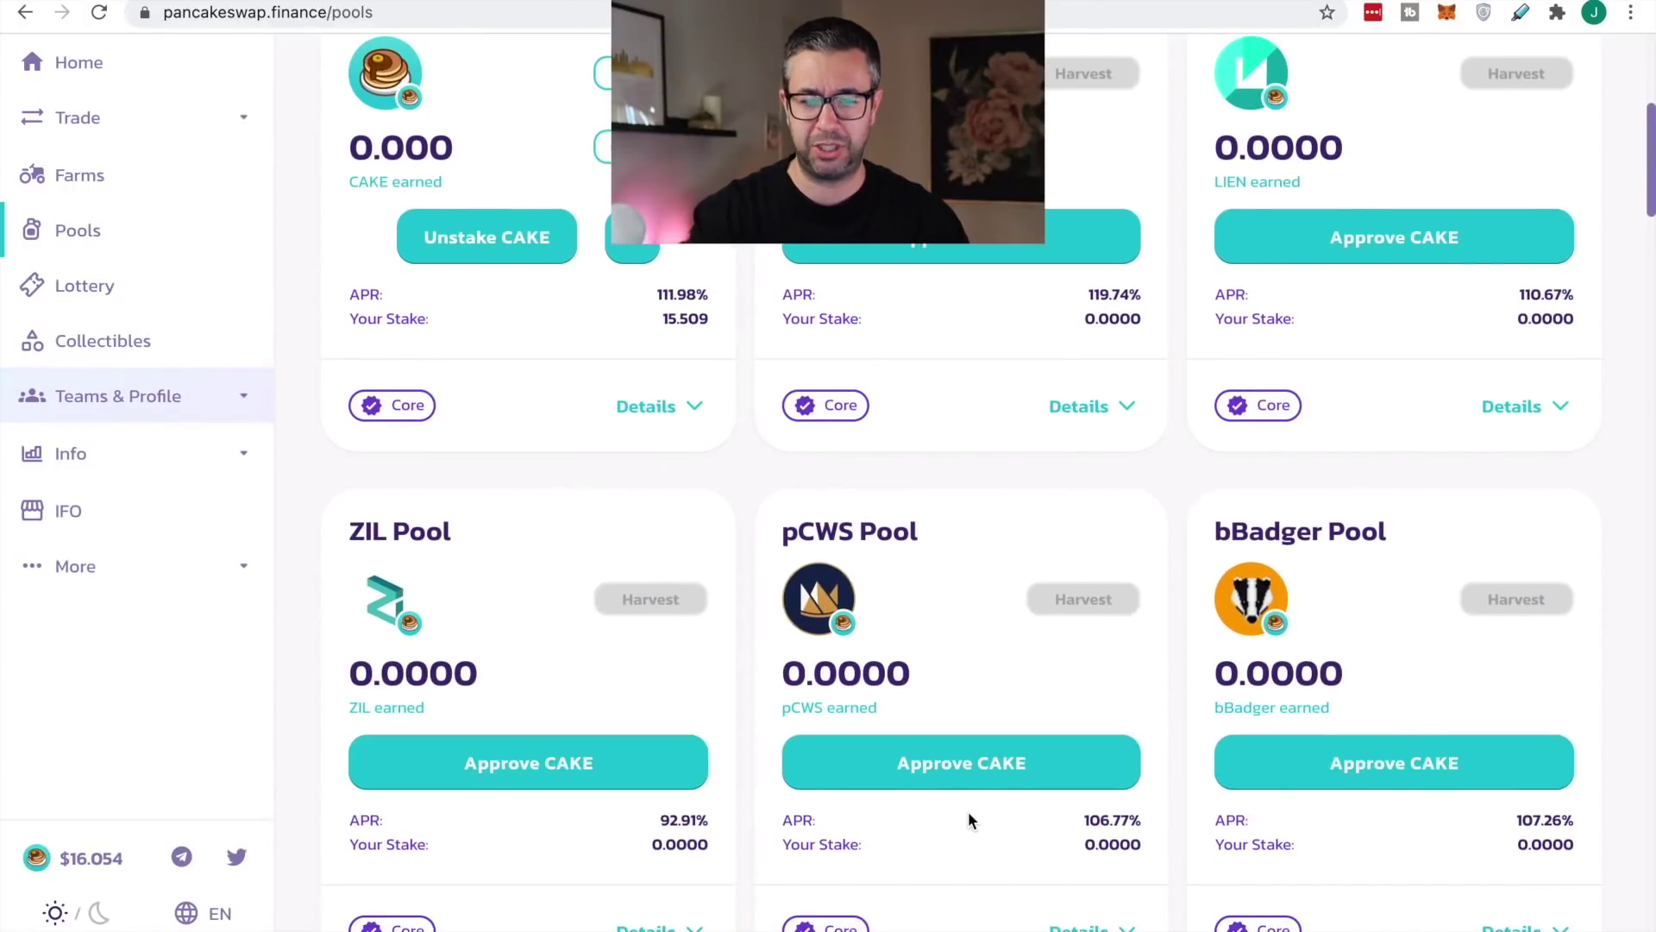
pyautogui.scroll(-5, 968, 815)
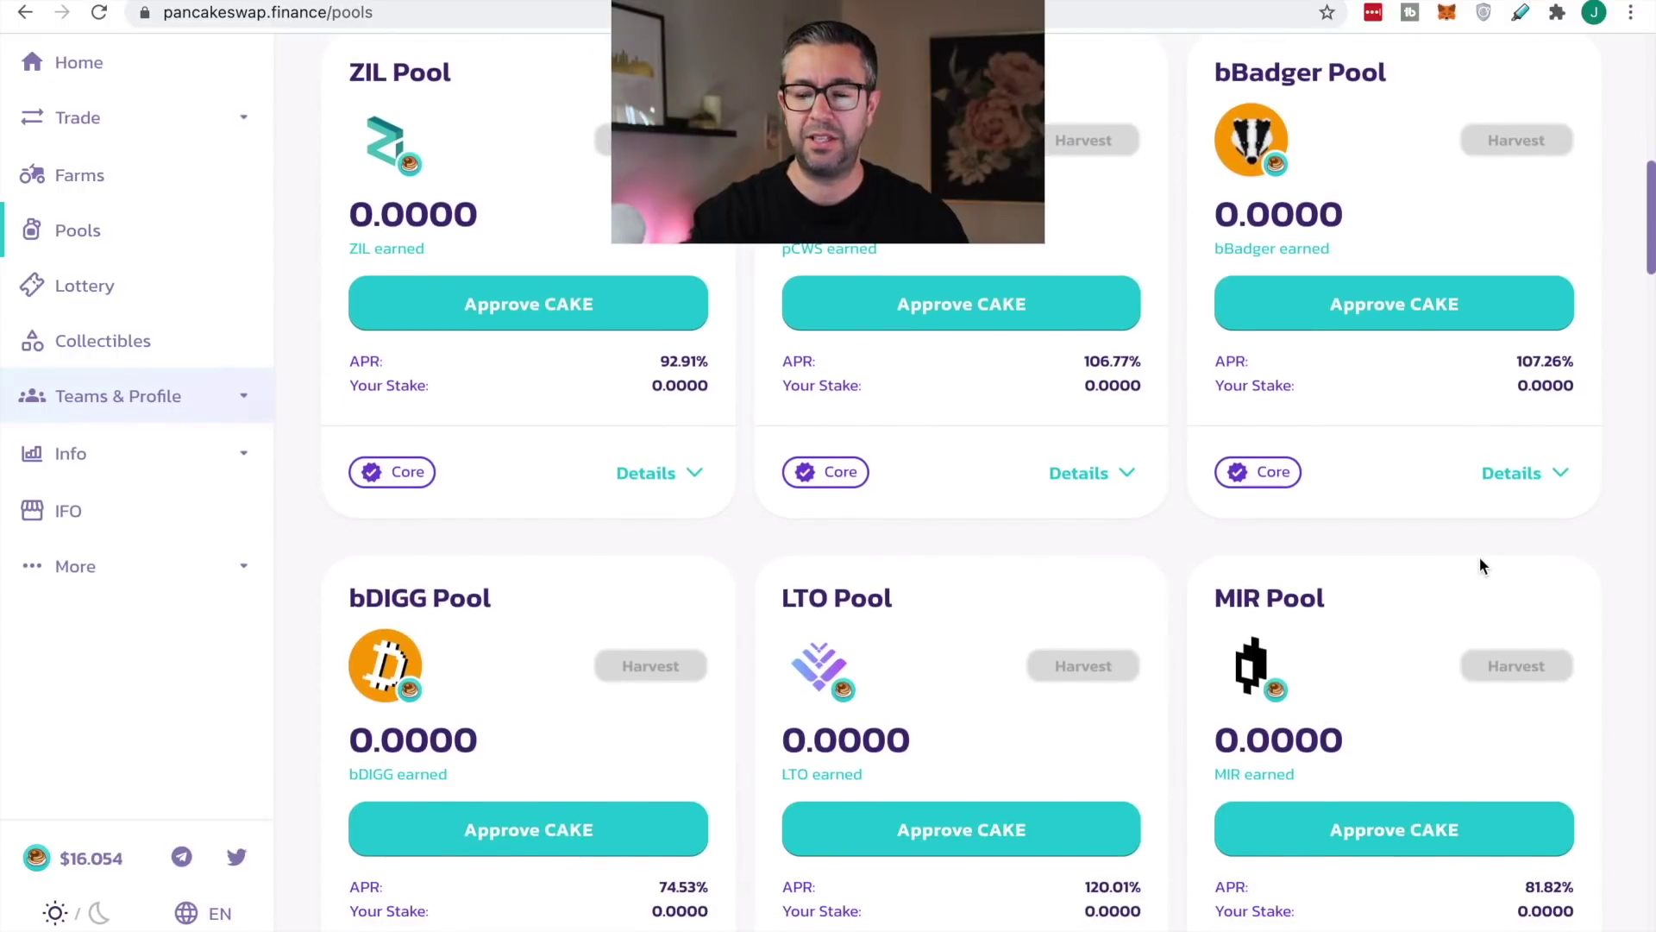
pyautogui.scroll(-2, 1479, 562)
pyautogui.scroll(-8, 1270, 722)
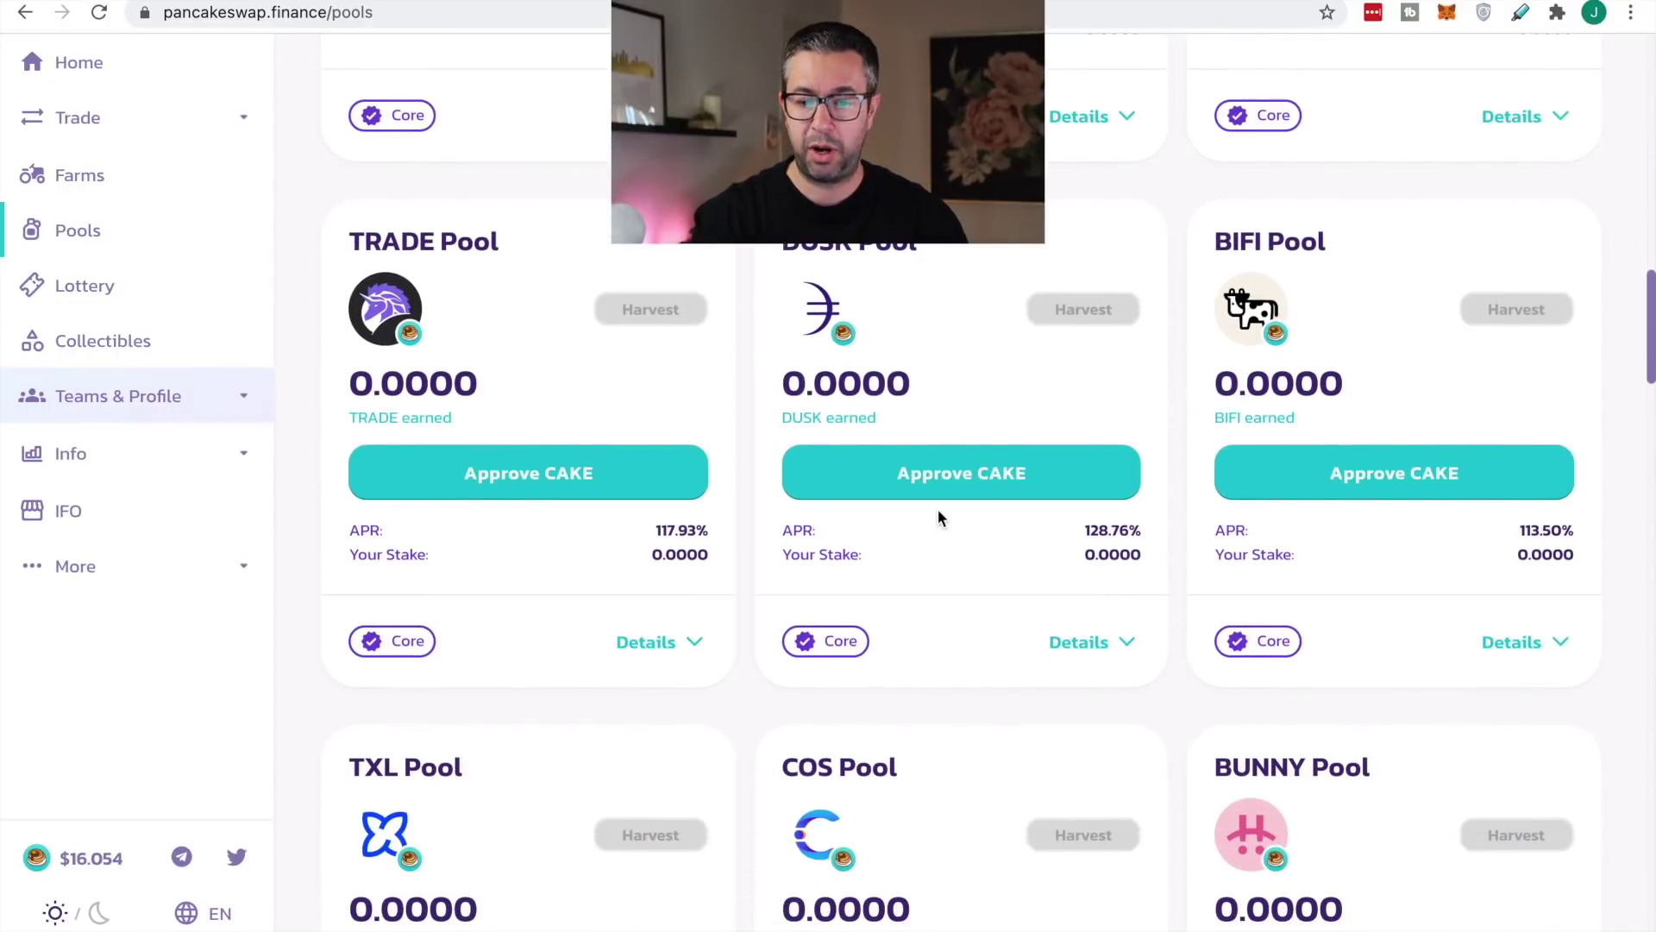
pyautogui.scroll(-2, 1089, 533)
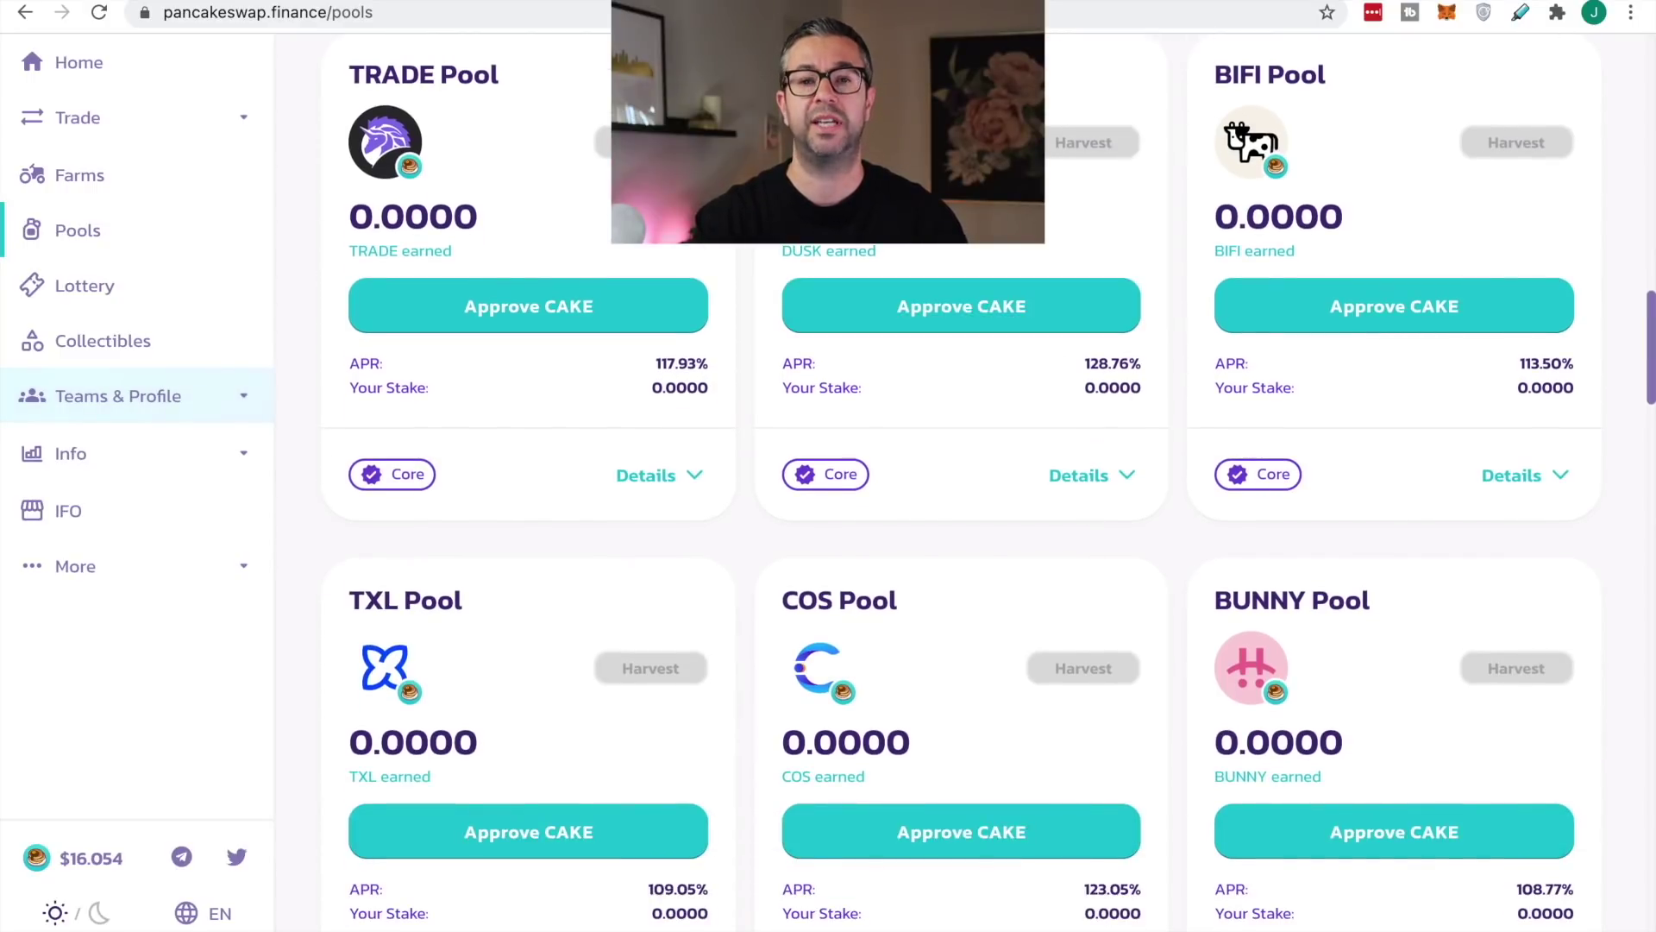
pyautogui.scroll(20, 961, 483)
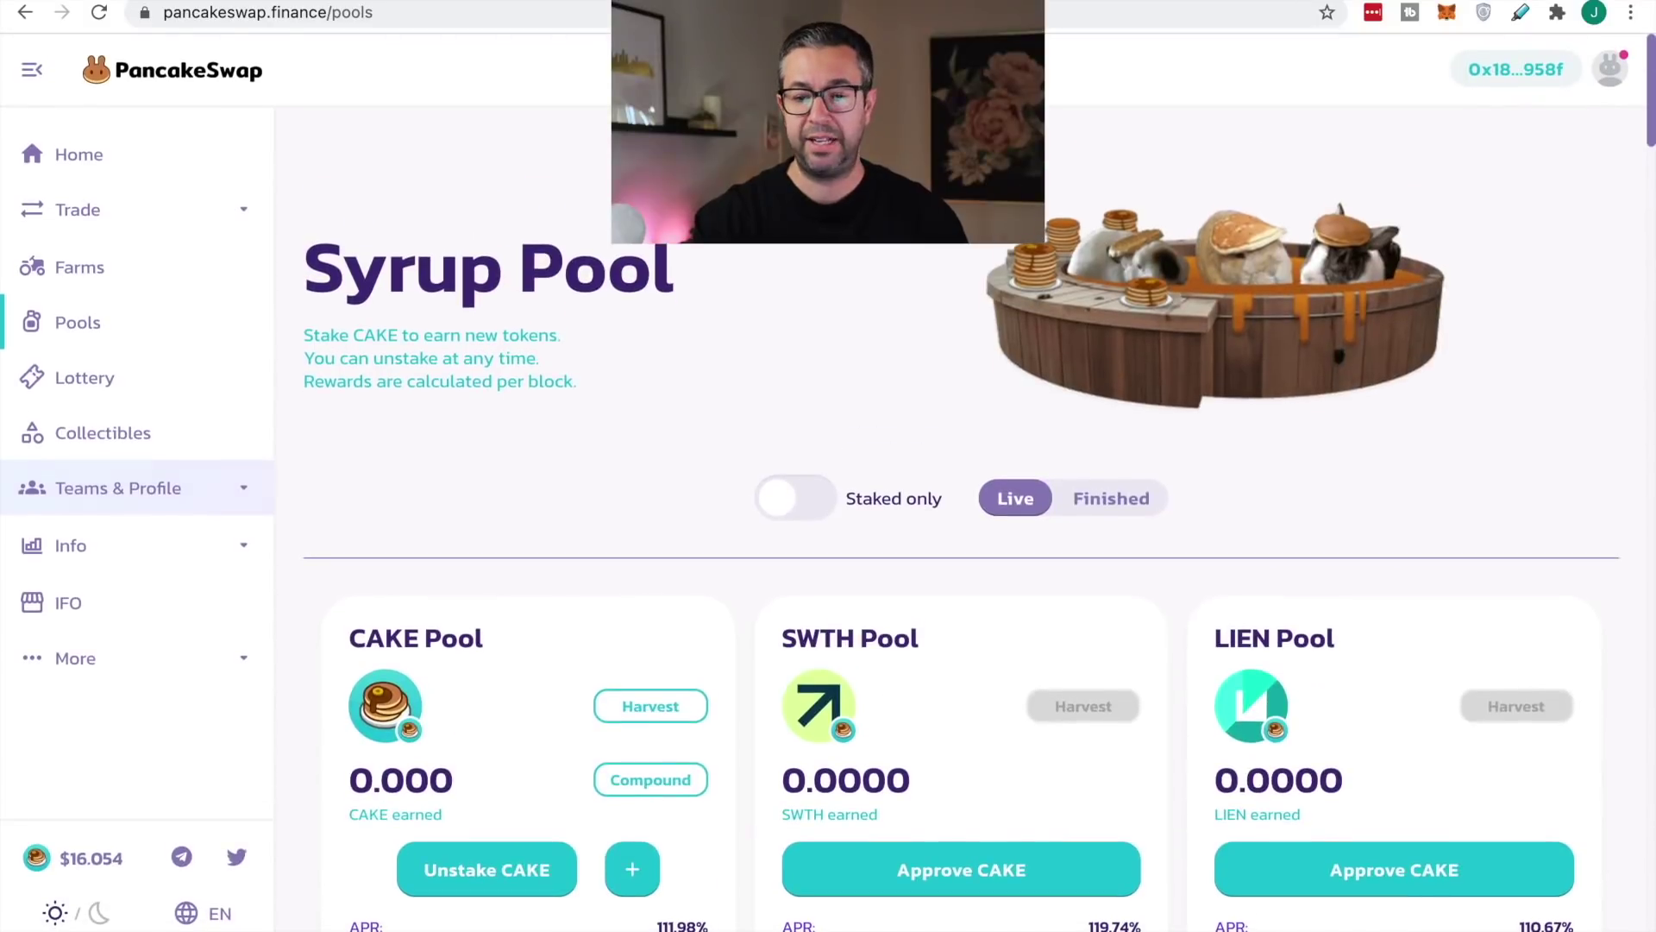
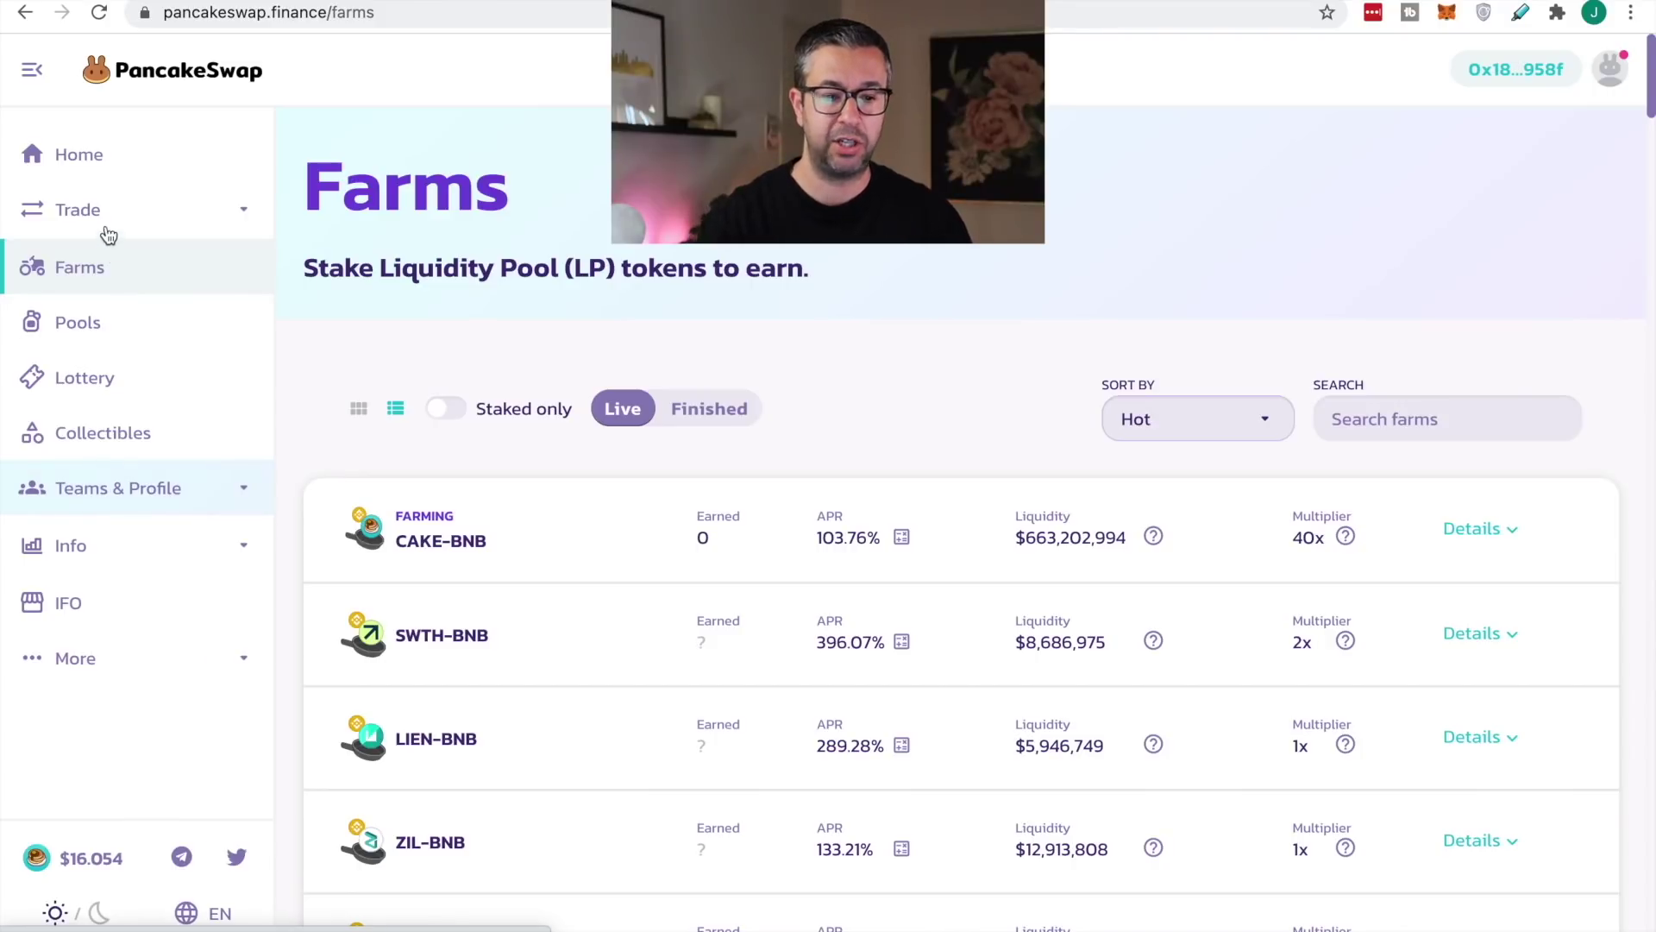
# Check the Liquidity section for existing positions and return to the Pools page
pyautogui.click(227, 226)
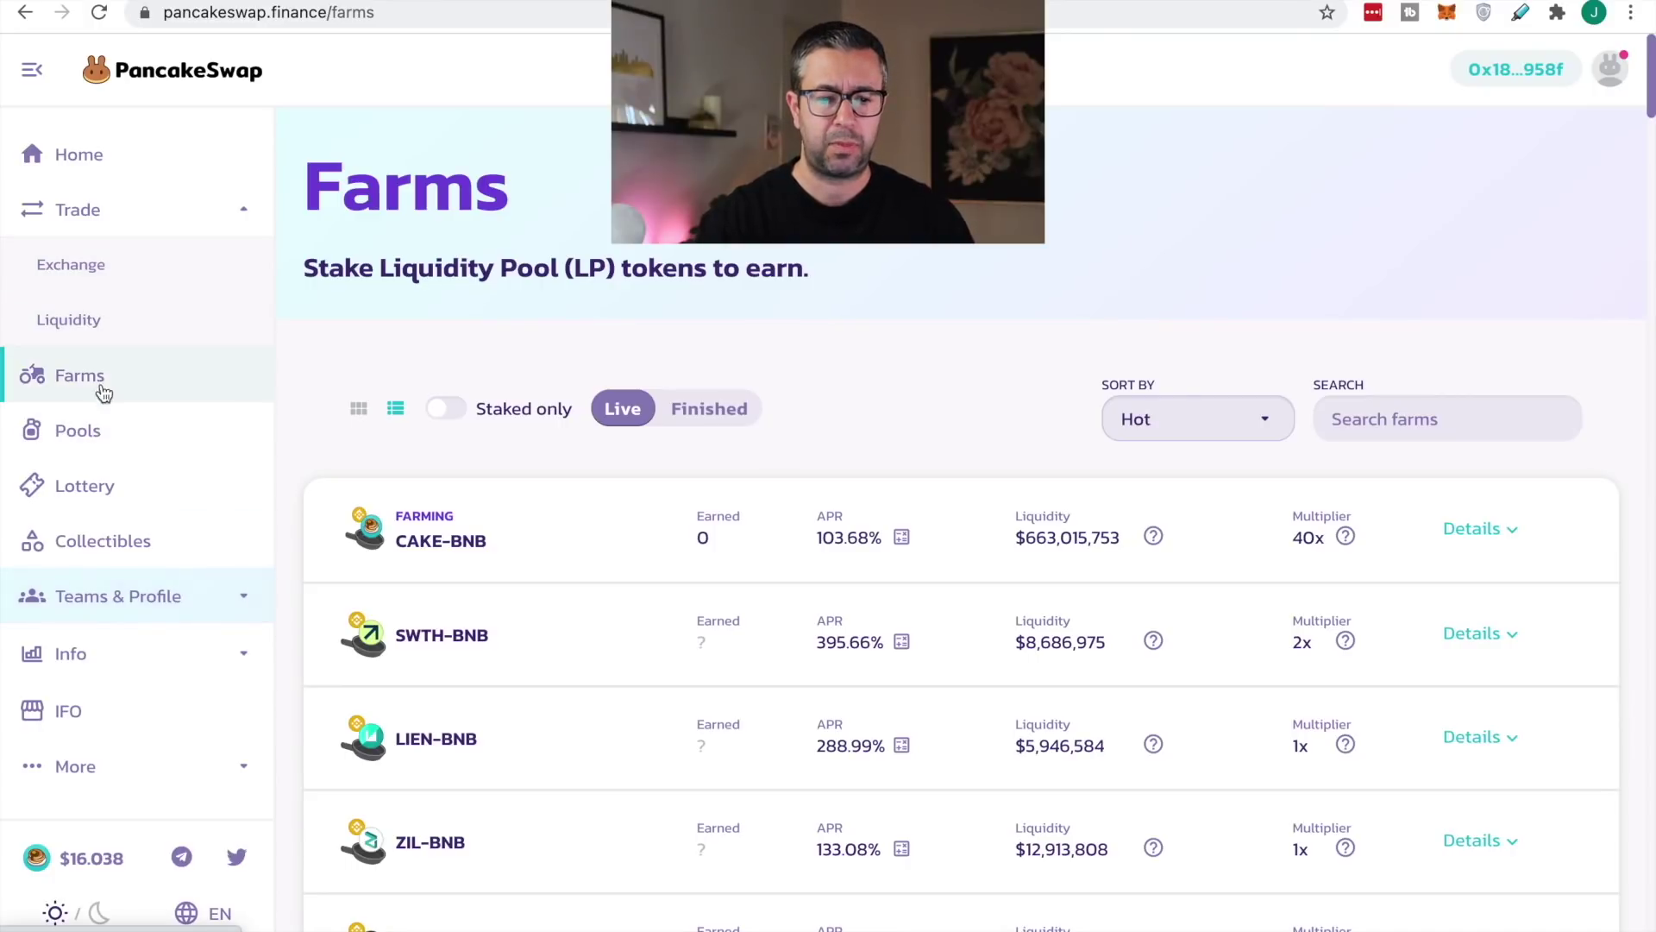
pyautogui.click(109, 340)
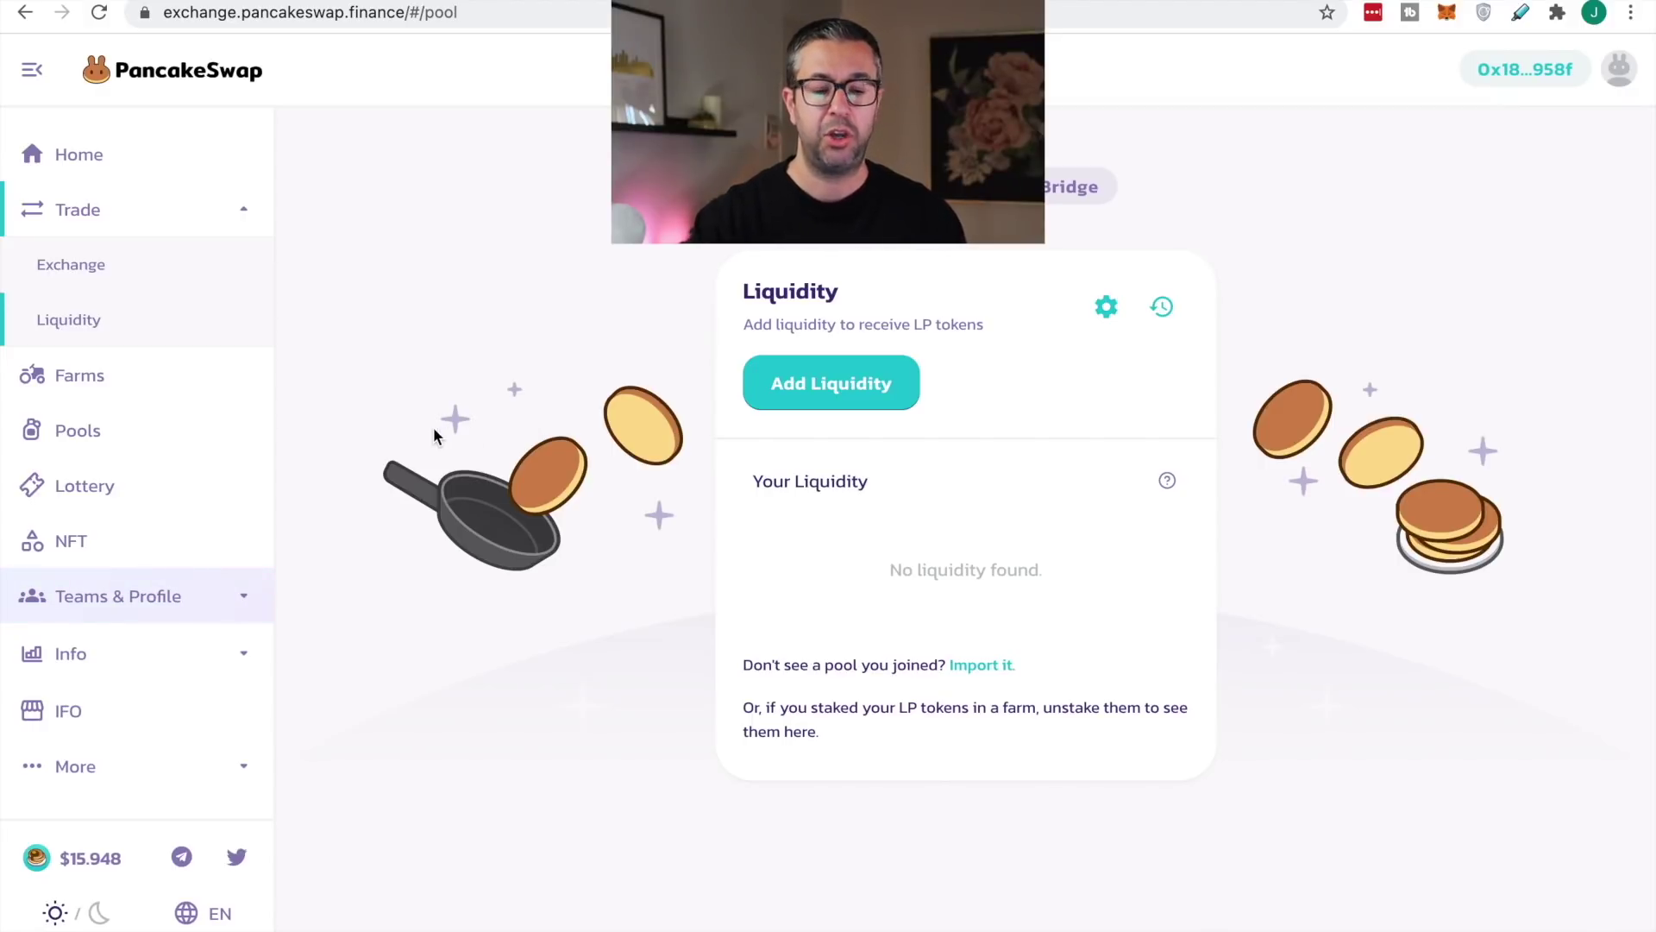
pyautogui.click(141, 444)
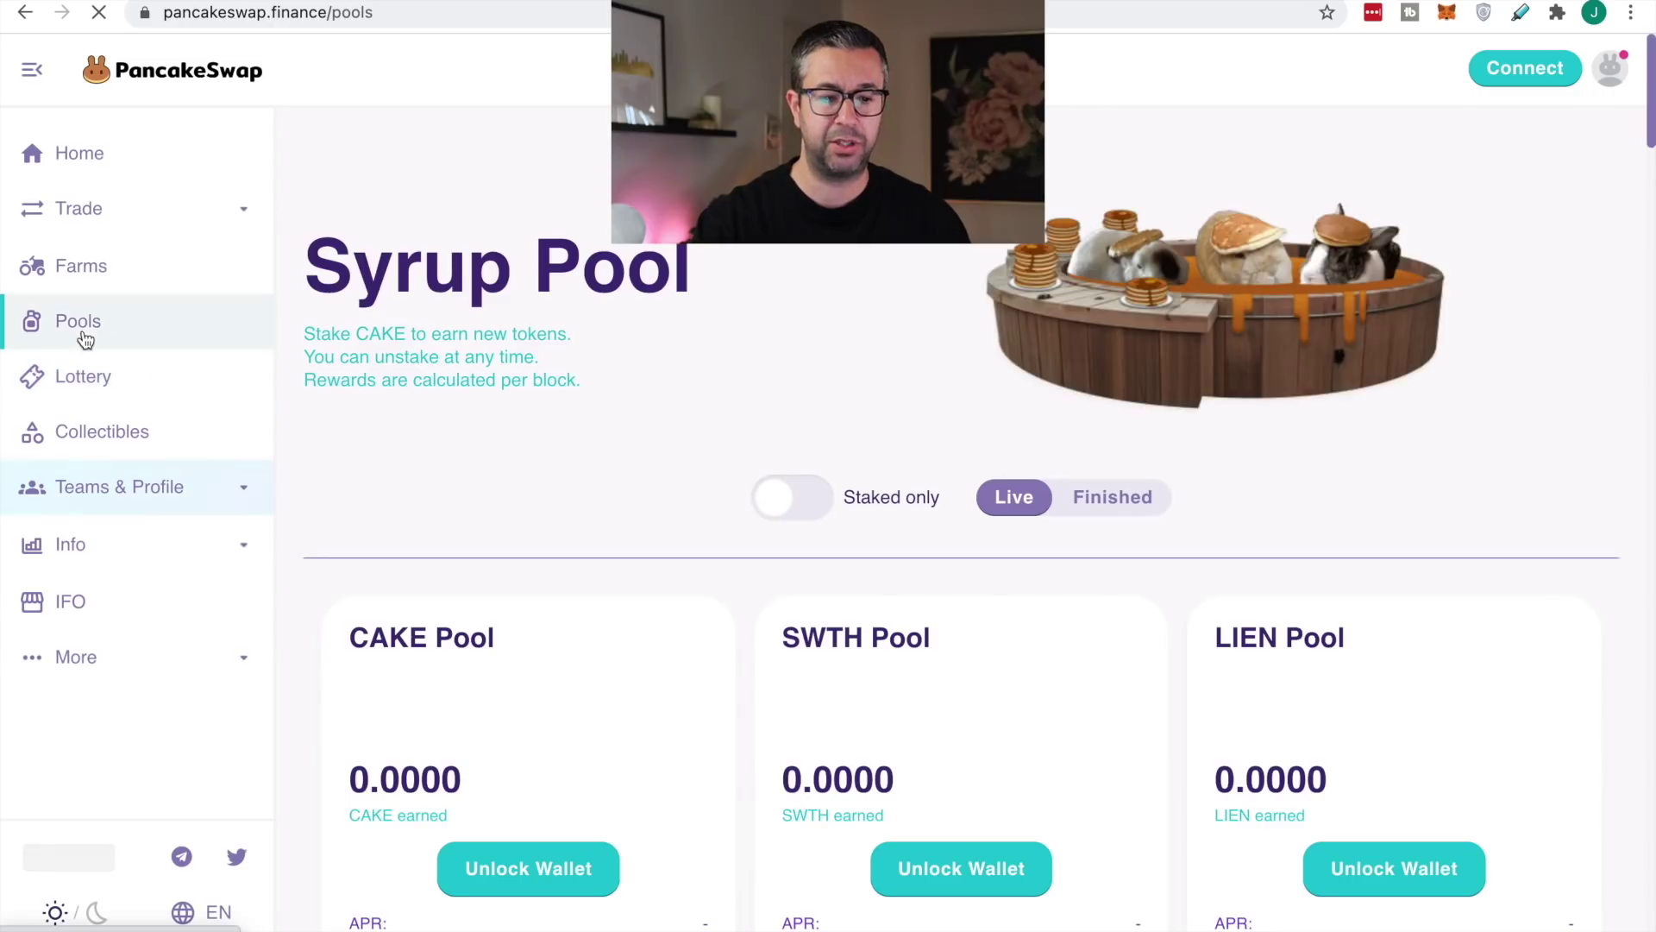
# Unstake the maximum amount of LP tokens from the CAKE-BNB farm and confirm the withdrawal in MetaMask
pyautogui.click(86, 267)
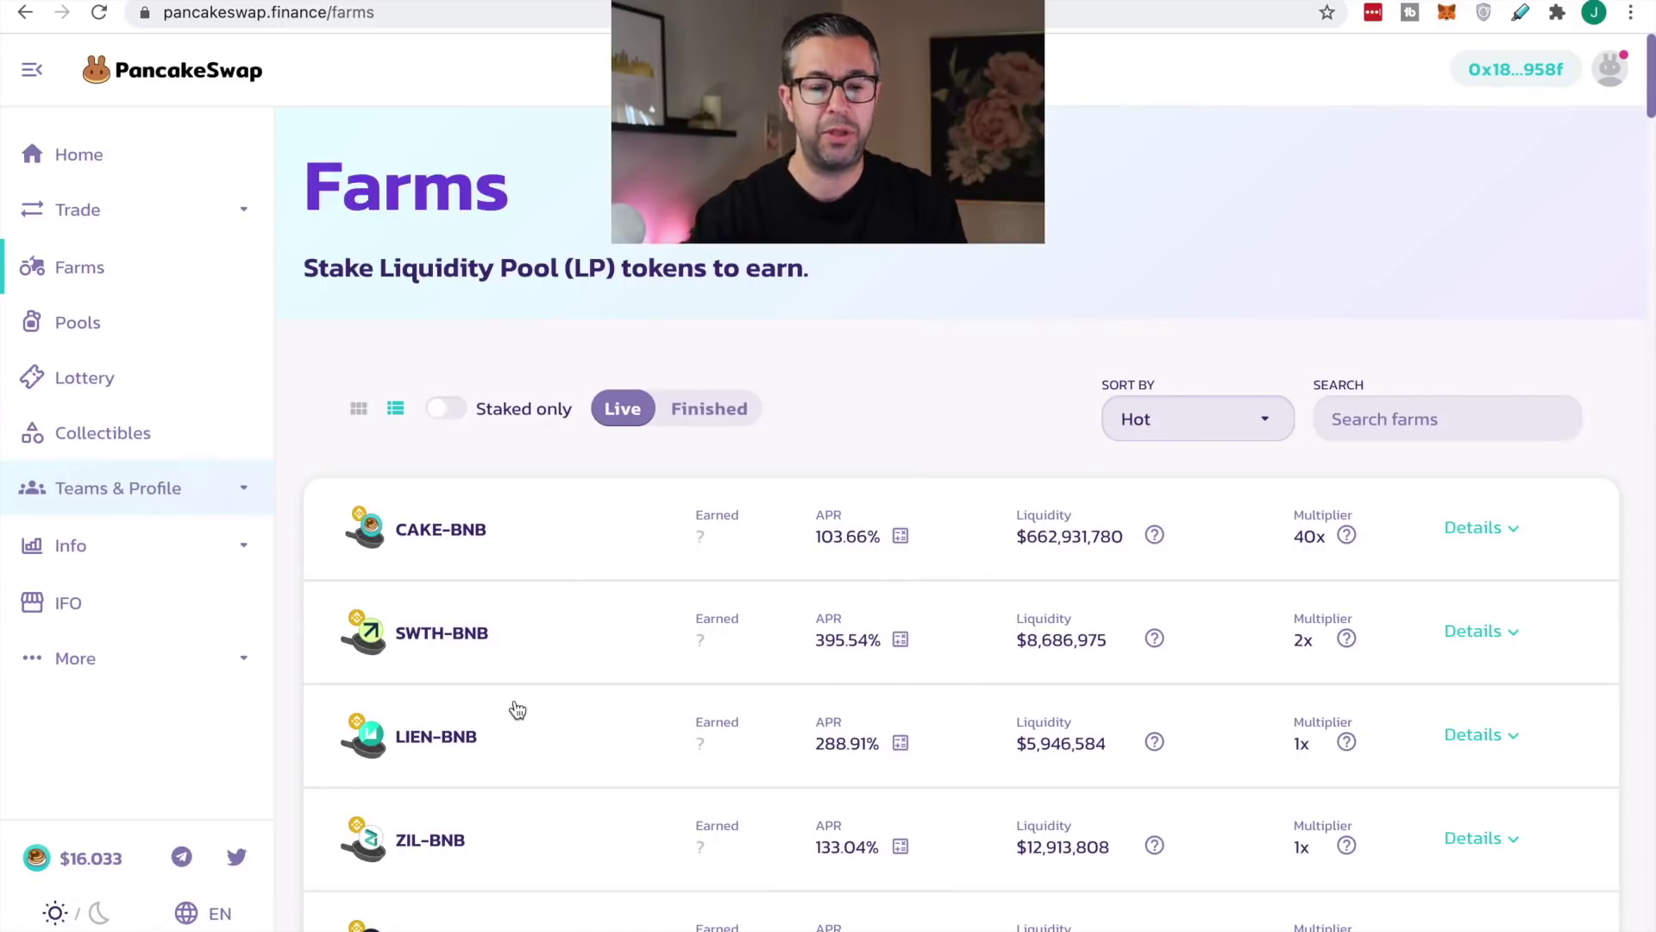
pyautogui.scroll(-2, 518, 701)
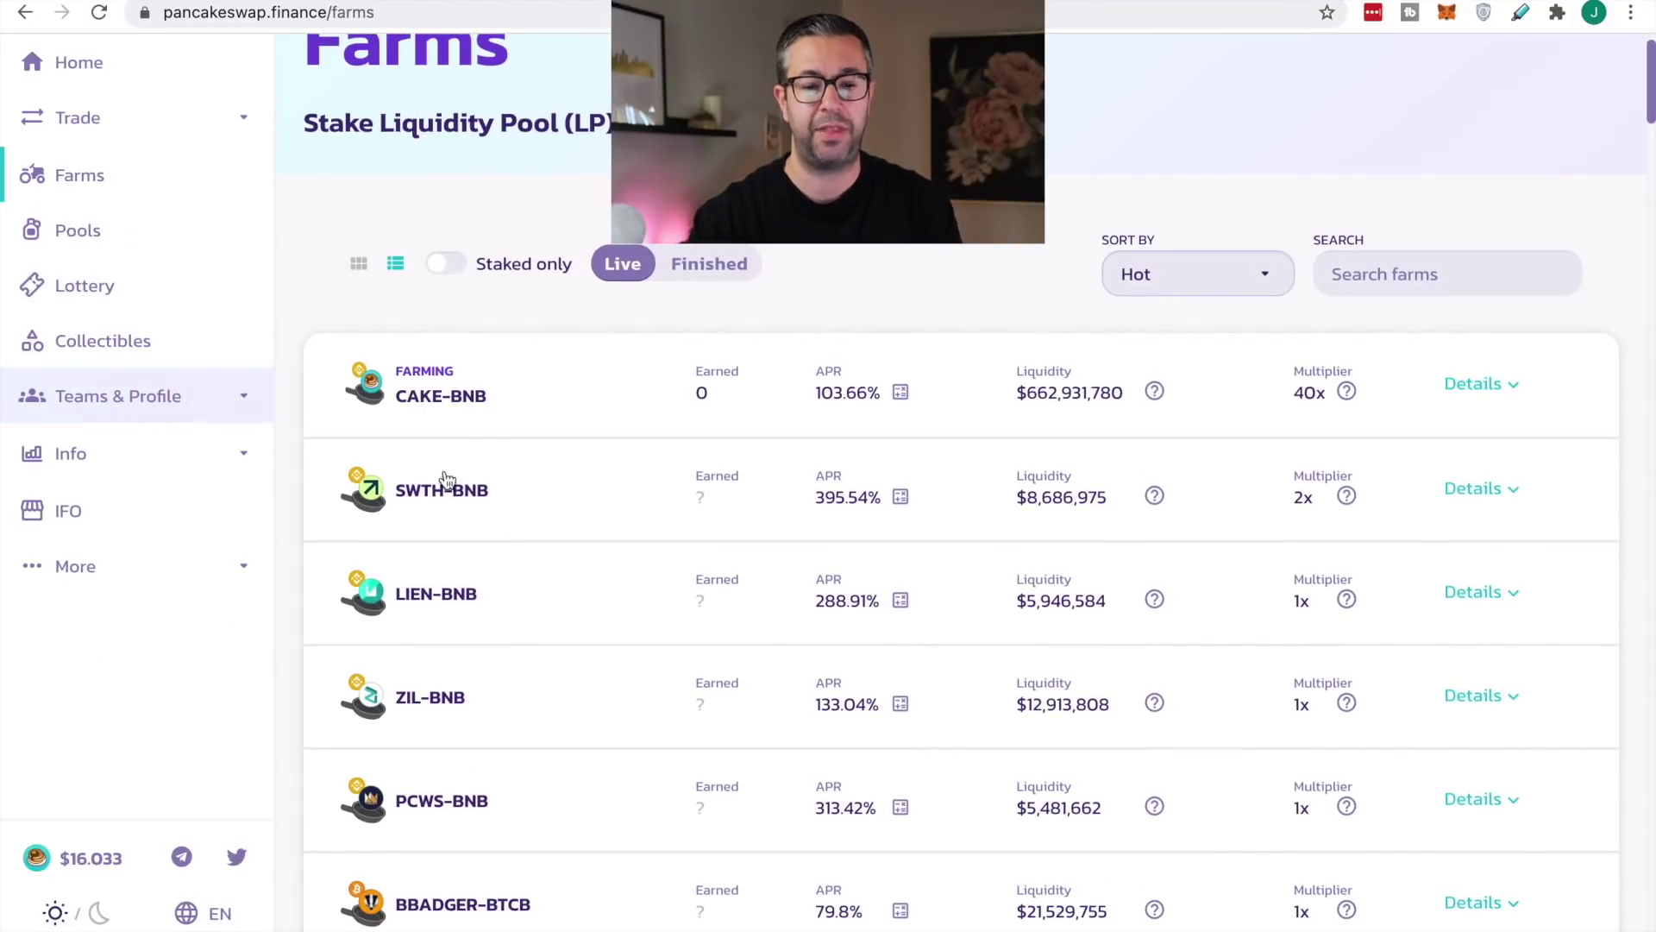
pyautogui.click(1486, 389)
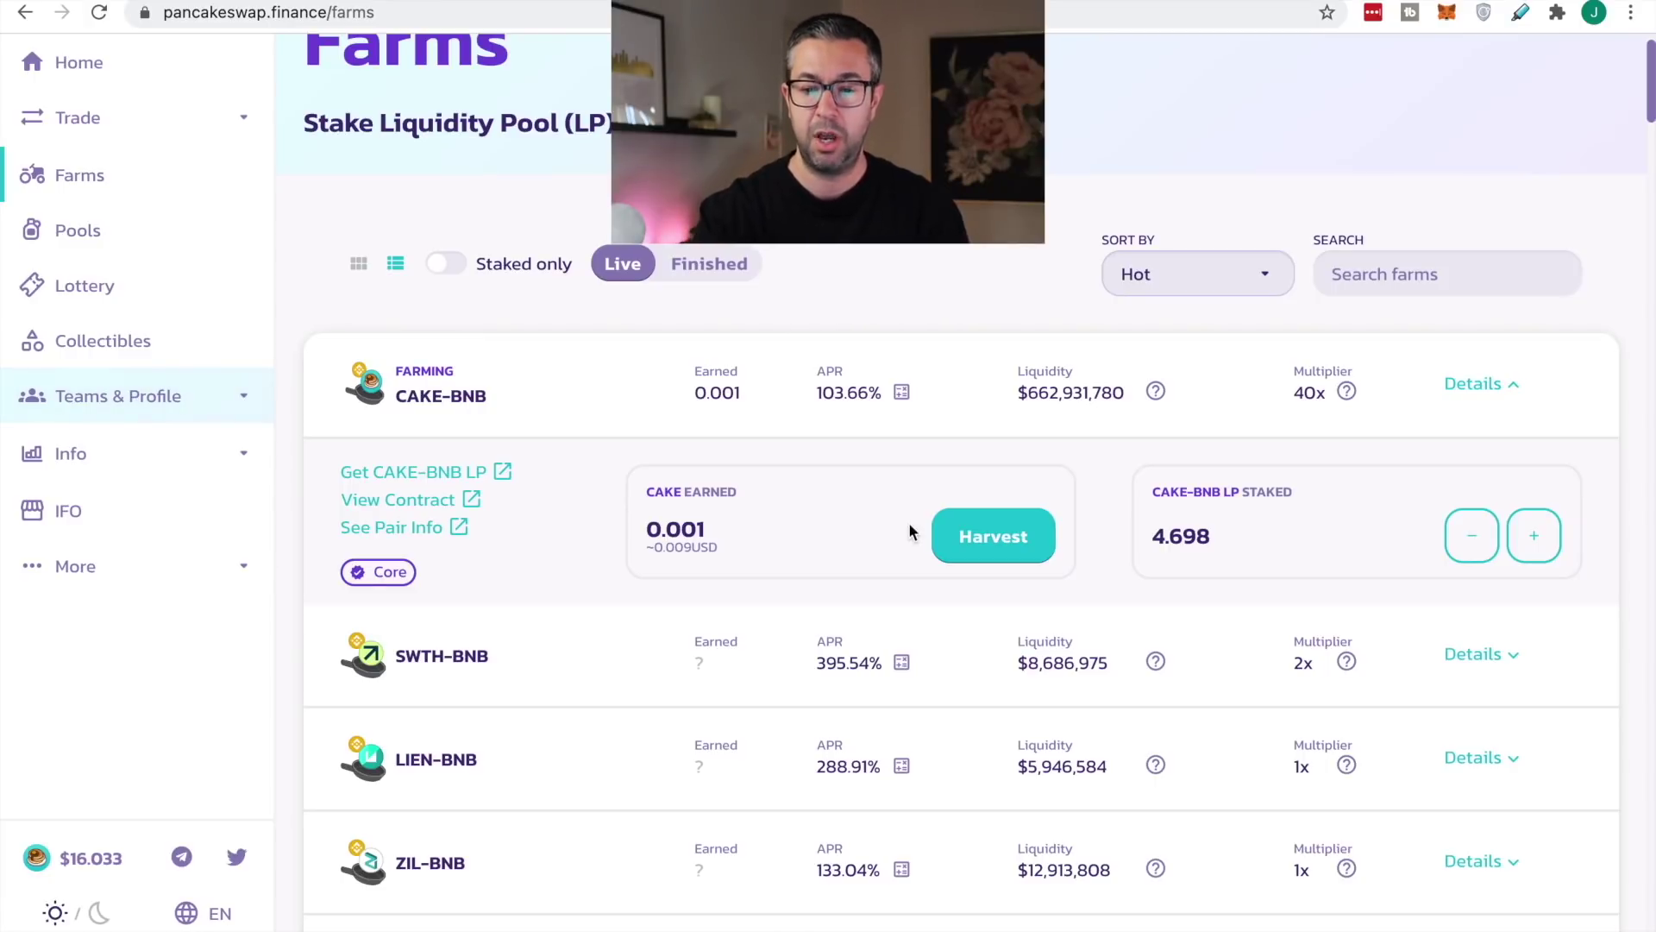
pyautogui.click(1472, 535)
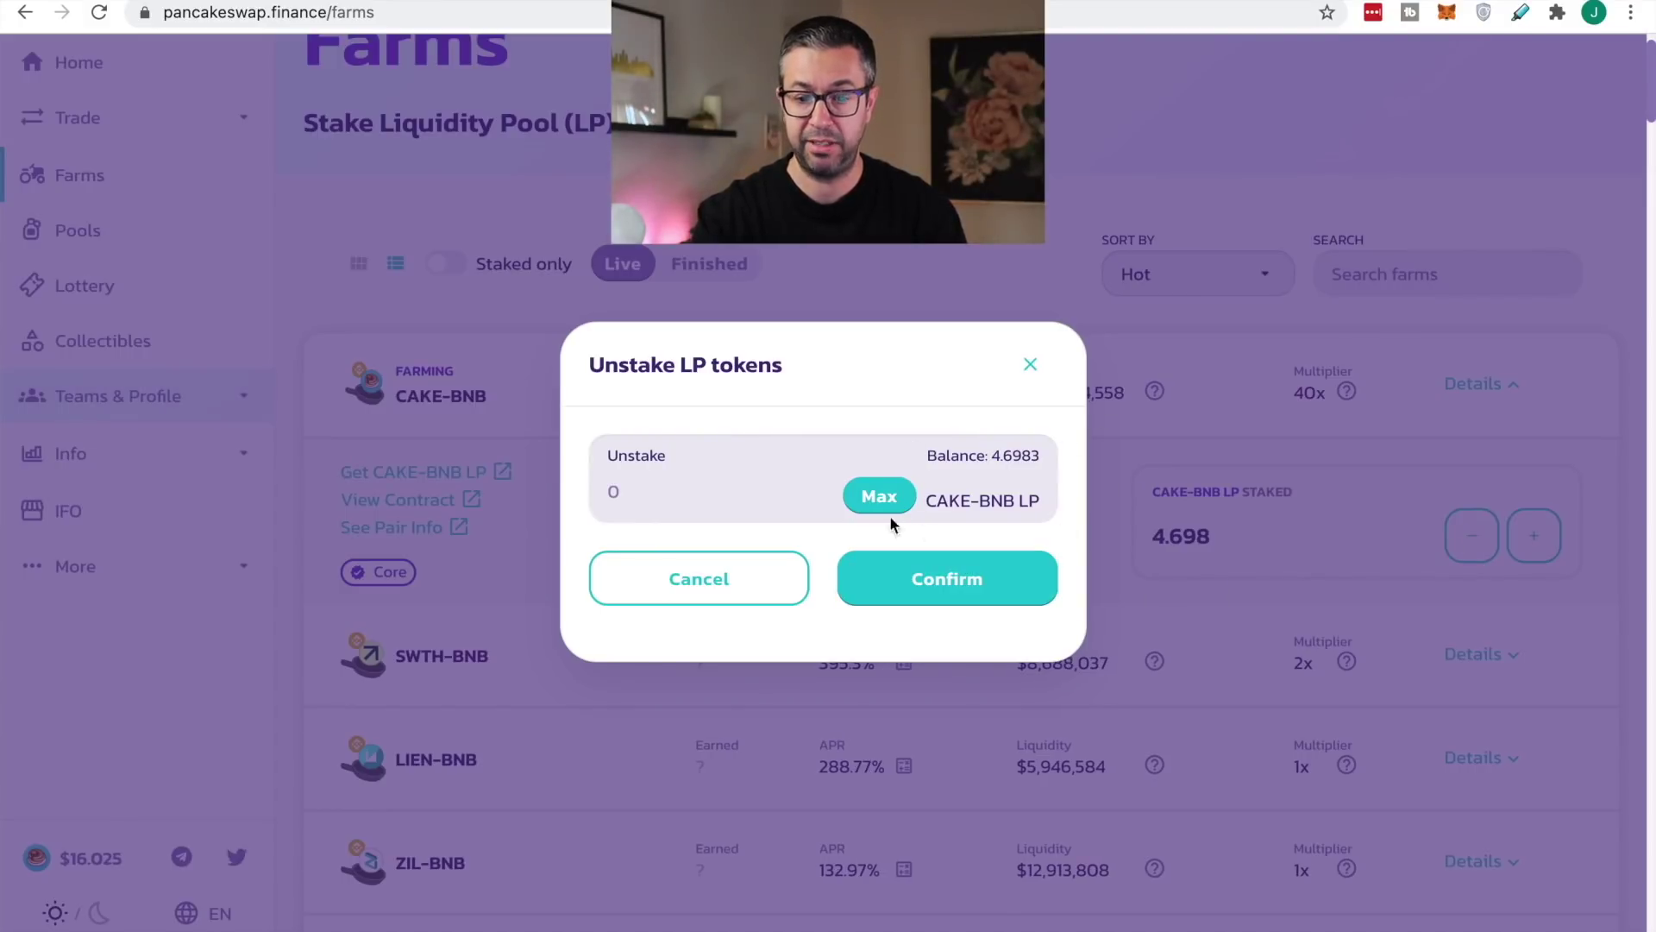
pyautogui.click(867, 499)
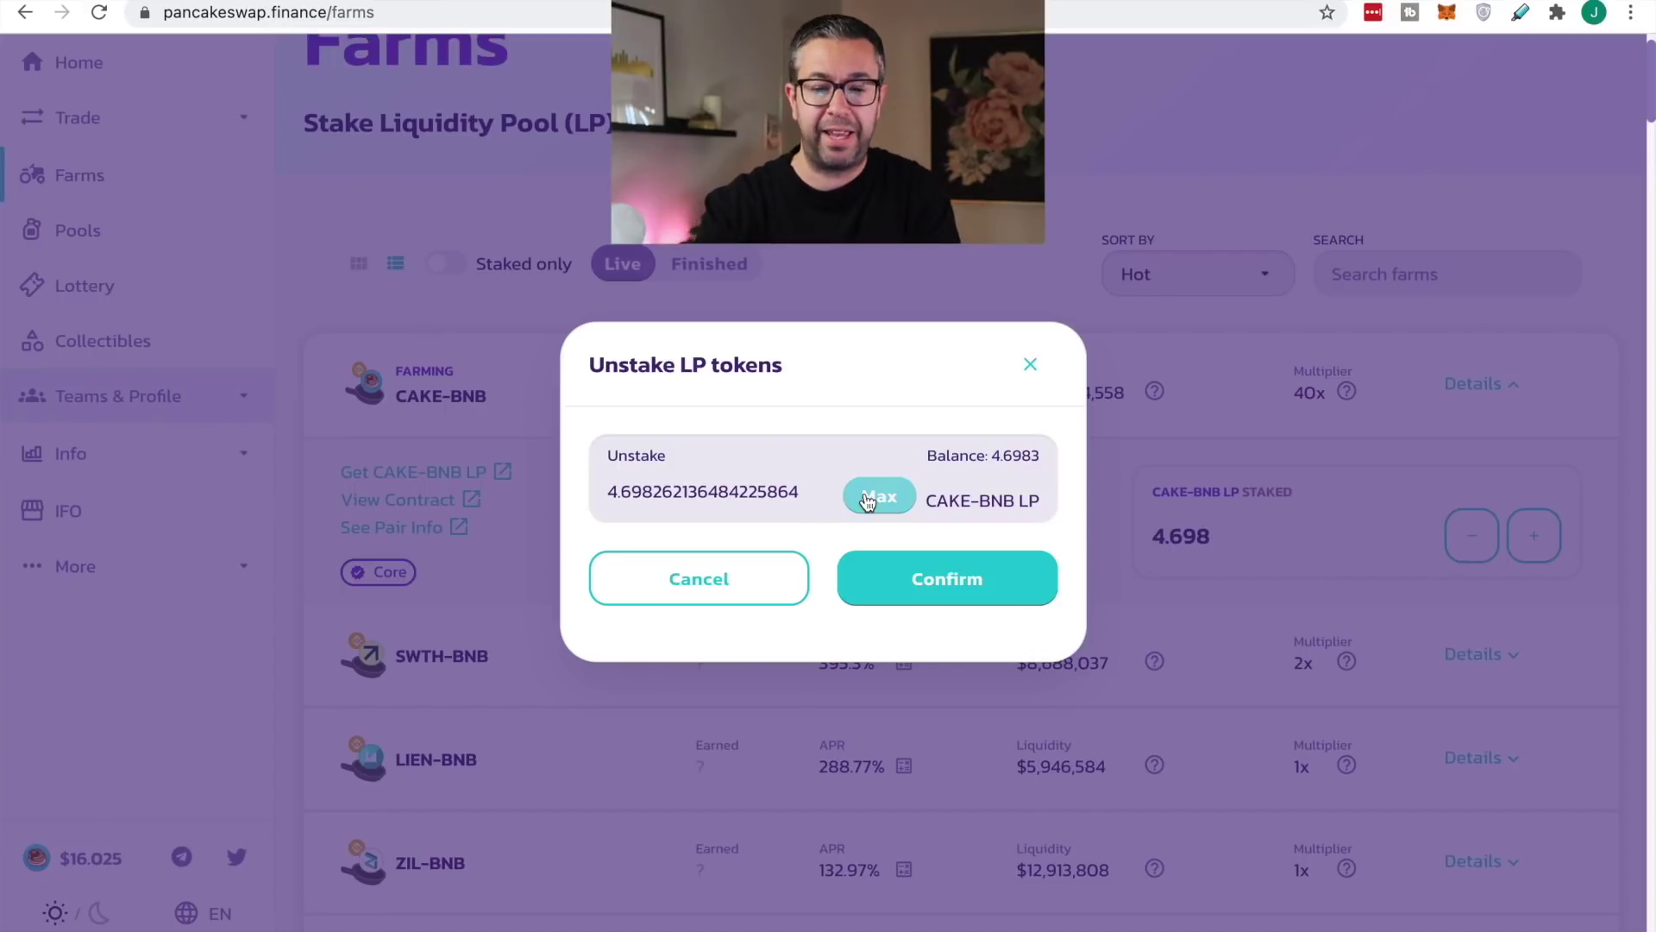
pyautogui.click(946, 578)
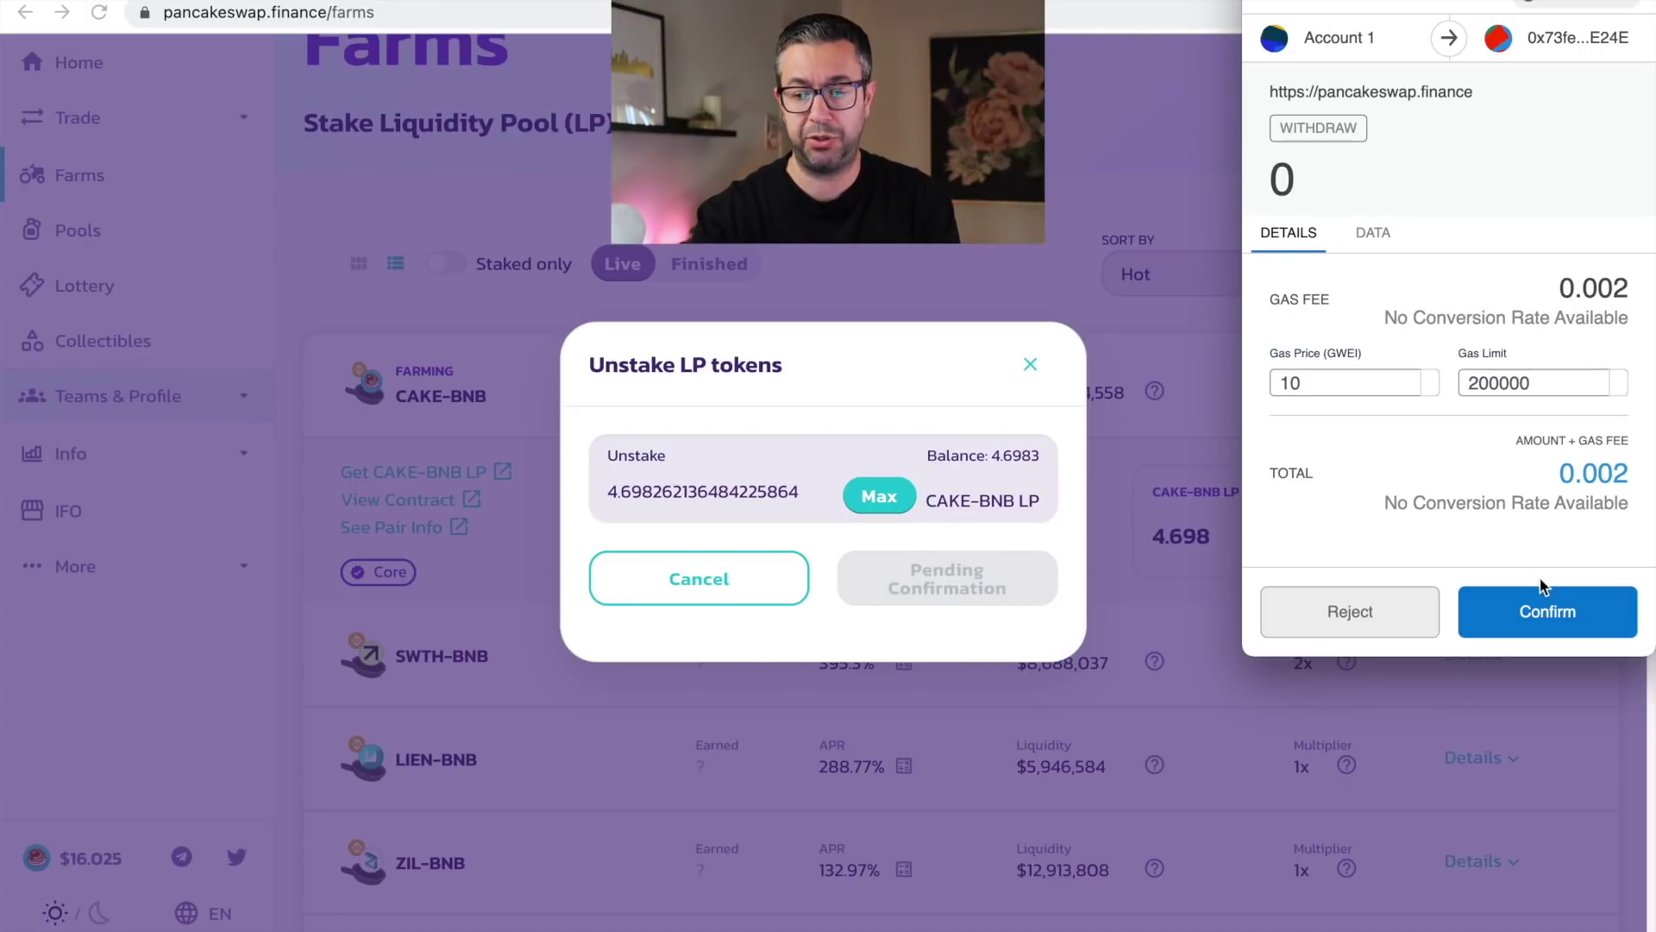
pyautogui.click(1536, 617)
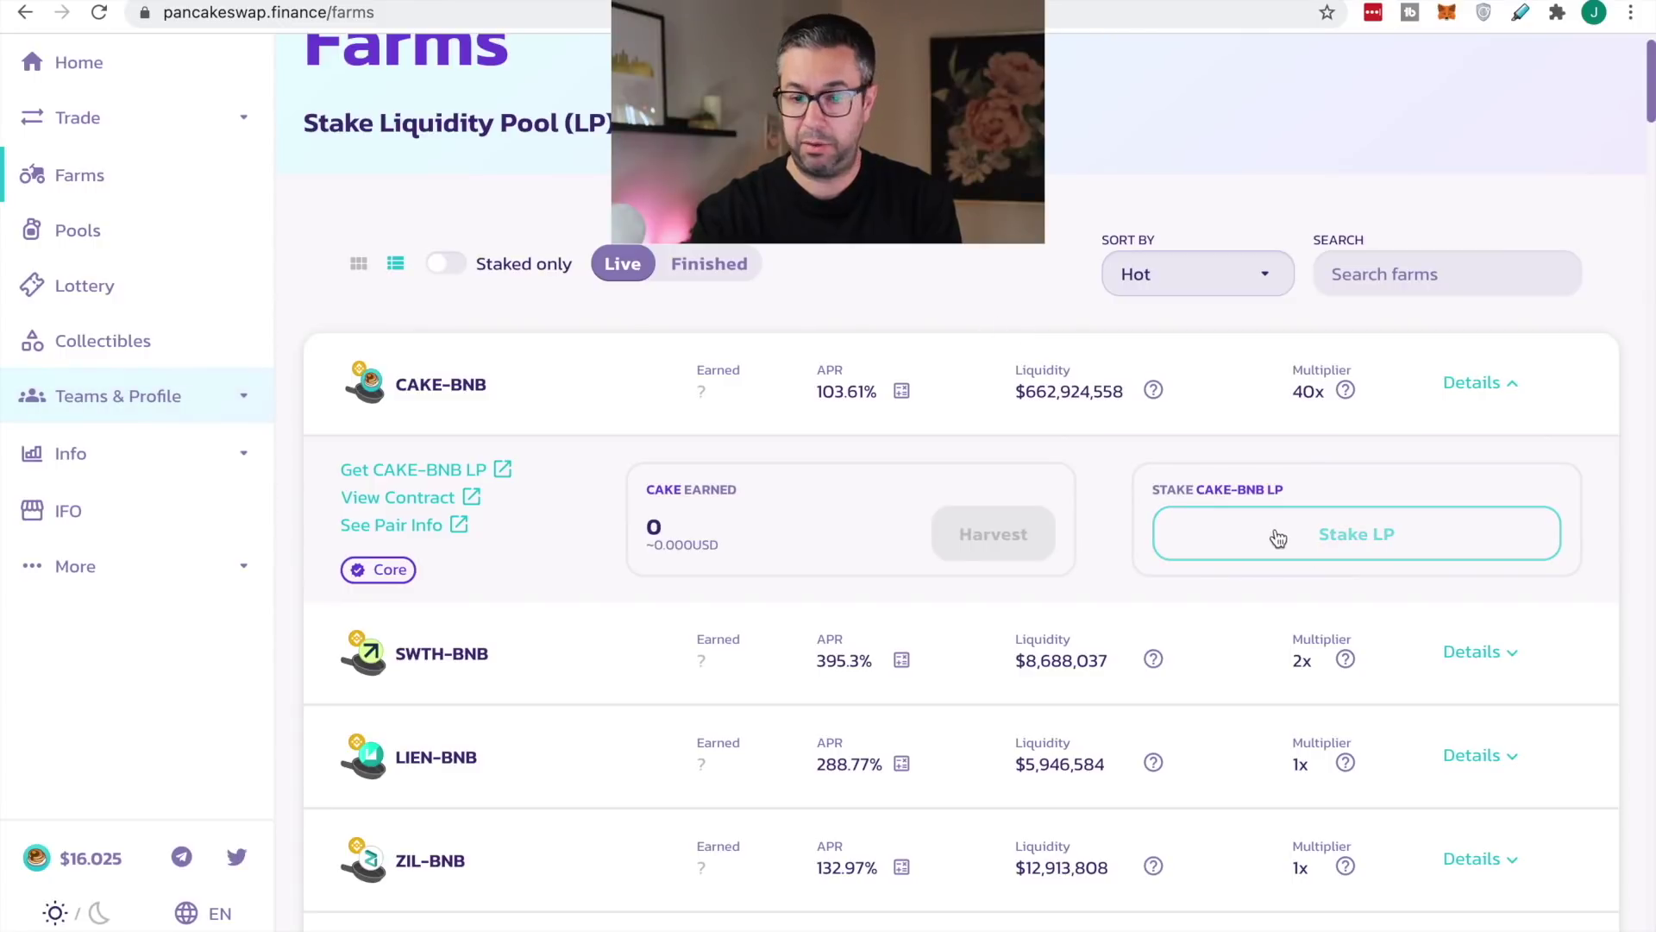
# Go to the Liquidity section and expand the CAKE/BNB position to view its pooled amounts
pyautogui.scroll(2, 185, 414)
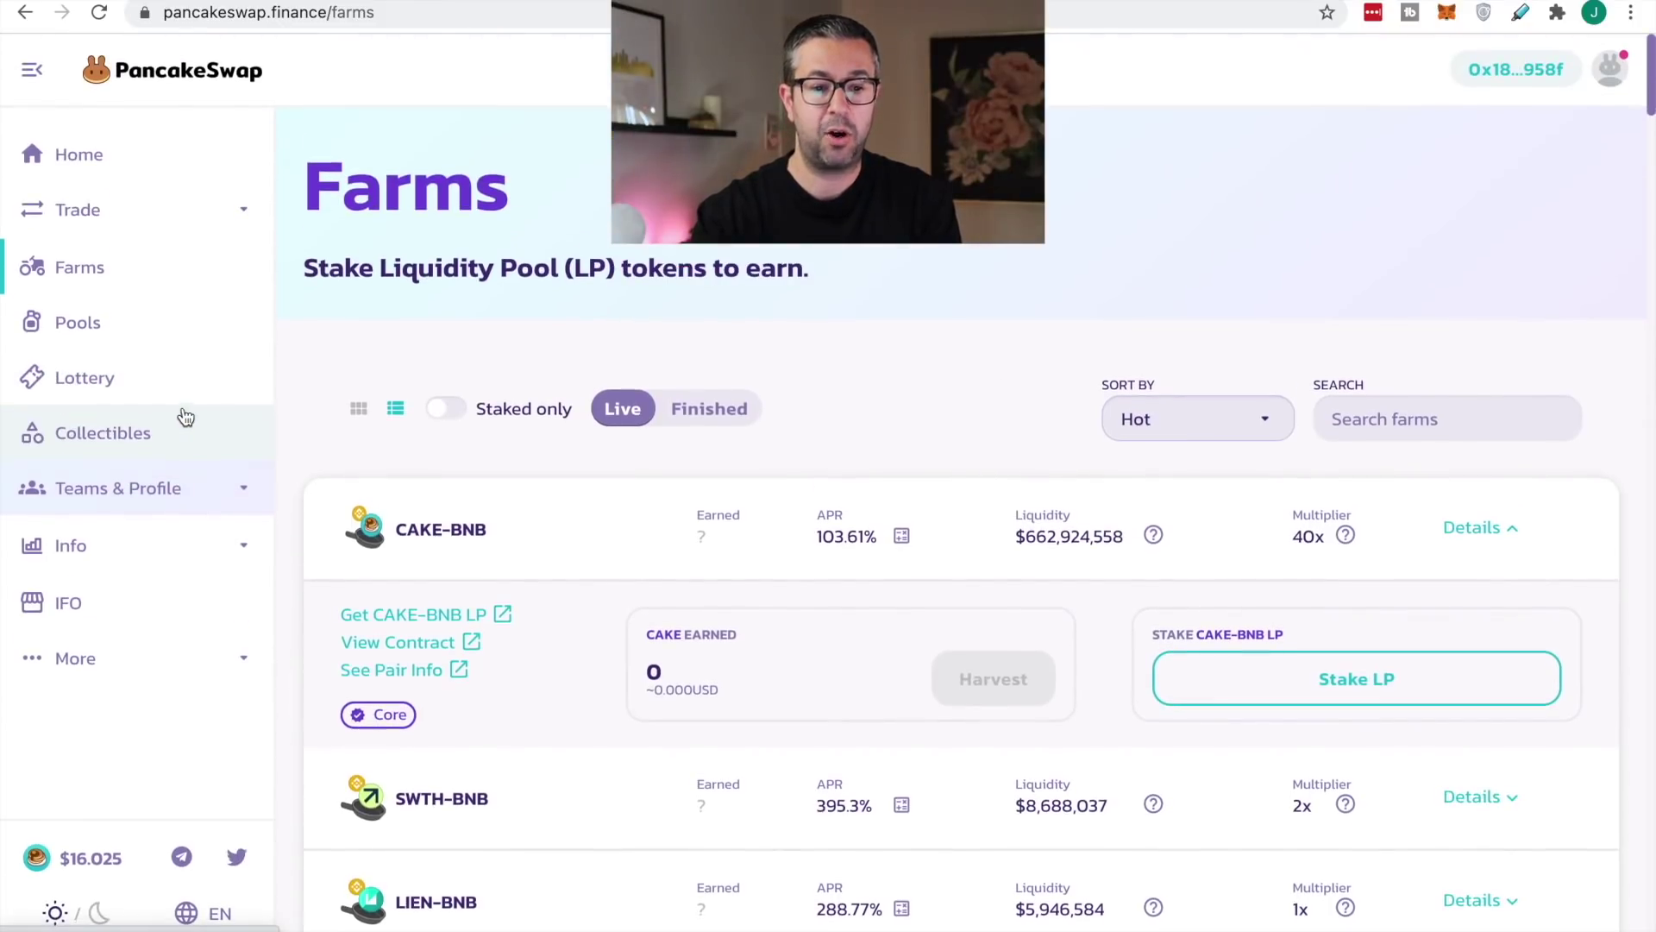
pyautogui.click(129, 210)
pyautogui.click(120, 320)
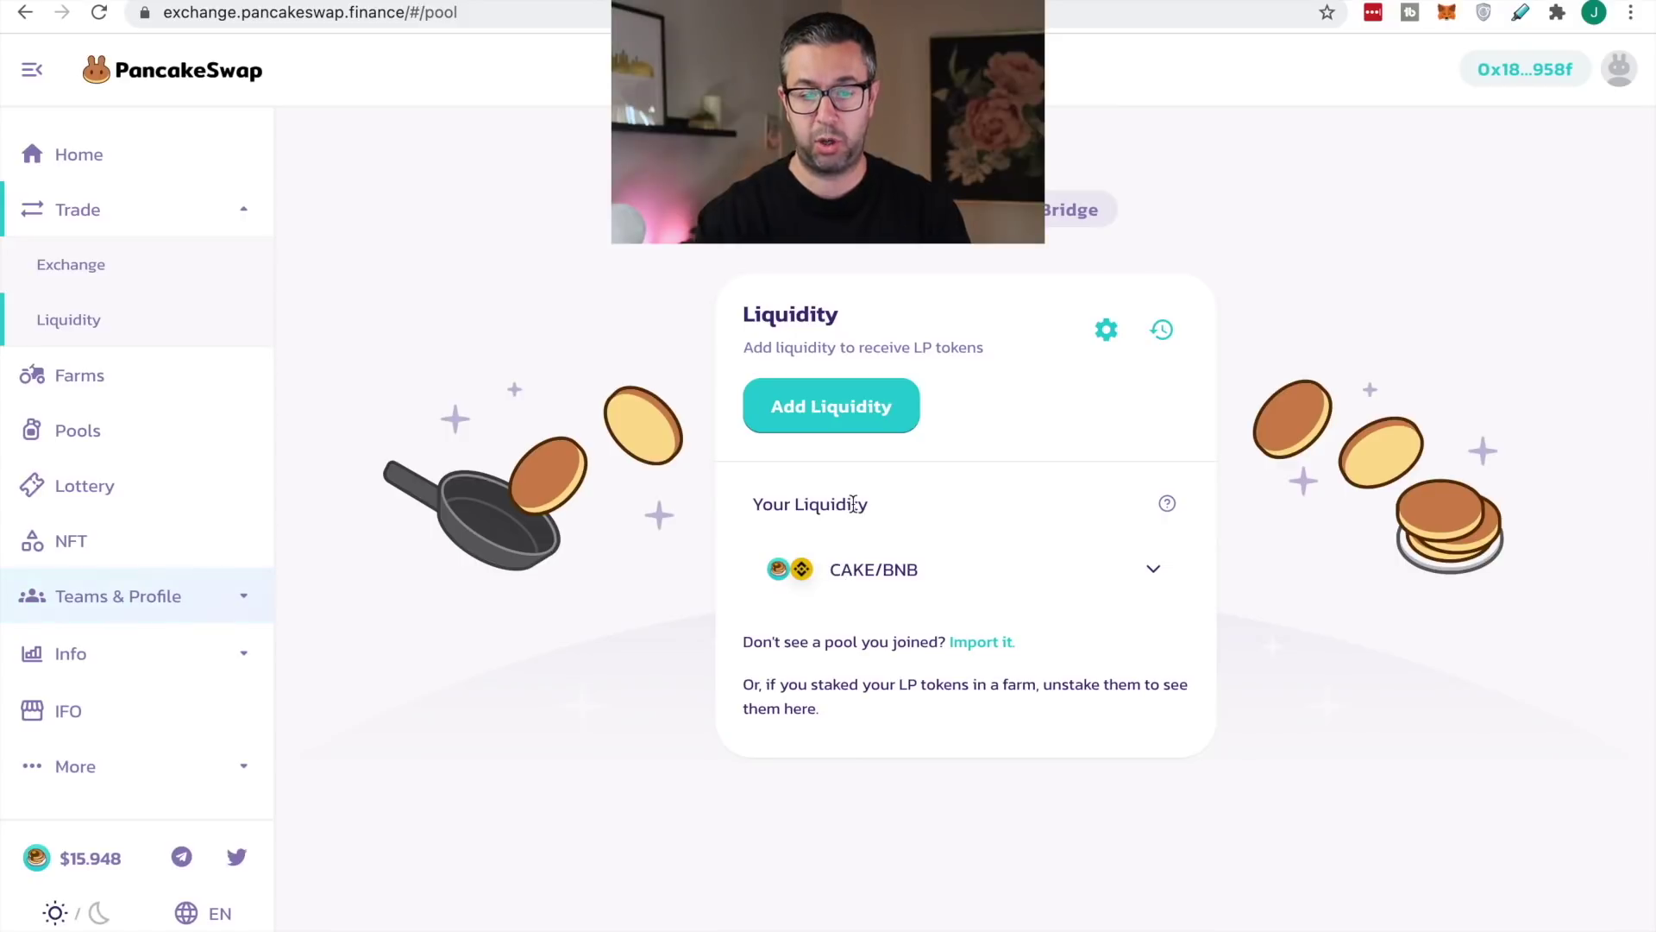
pyautogui.click(914, 557)
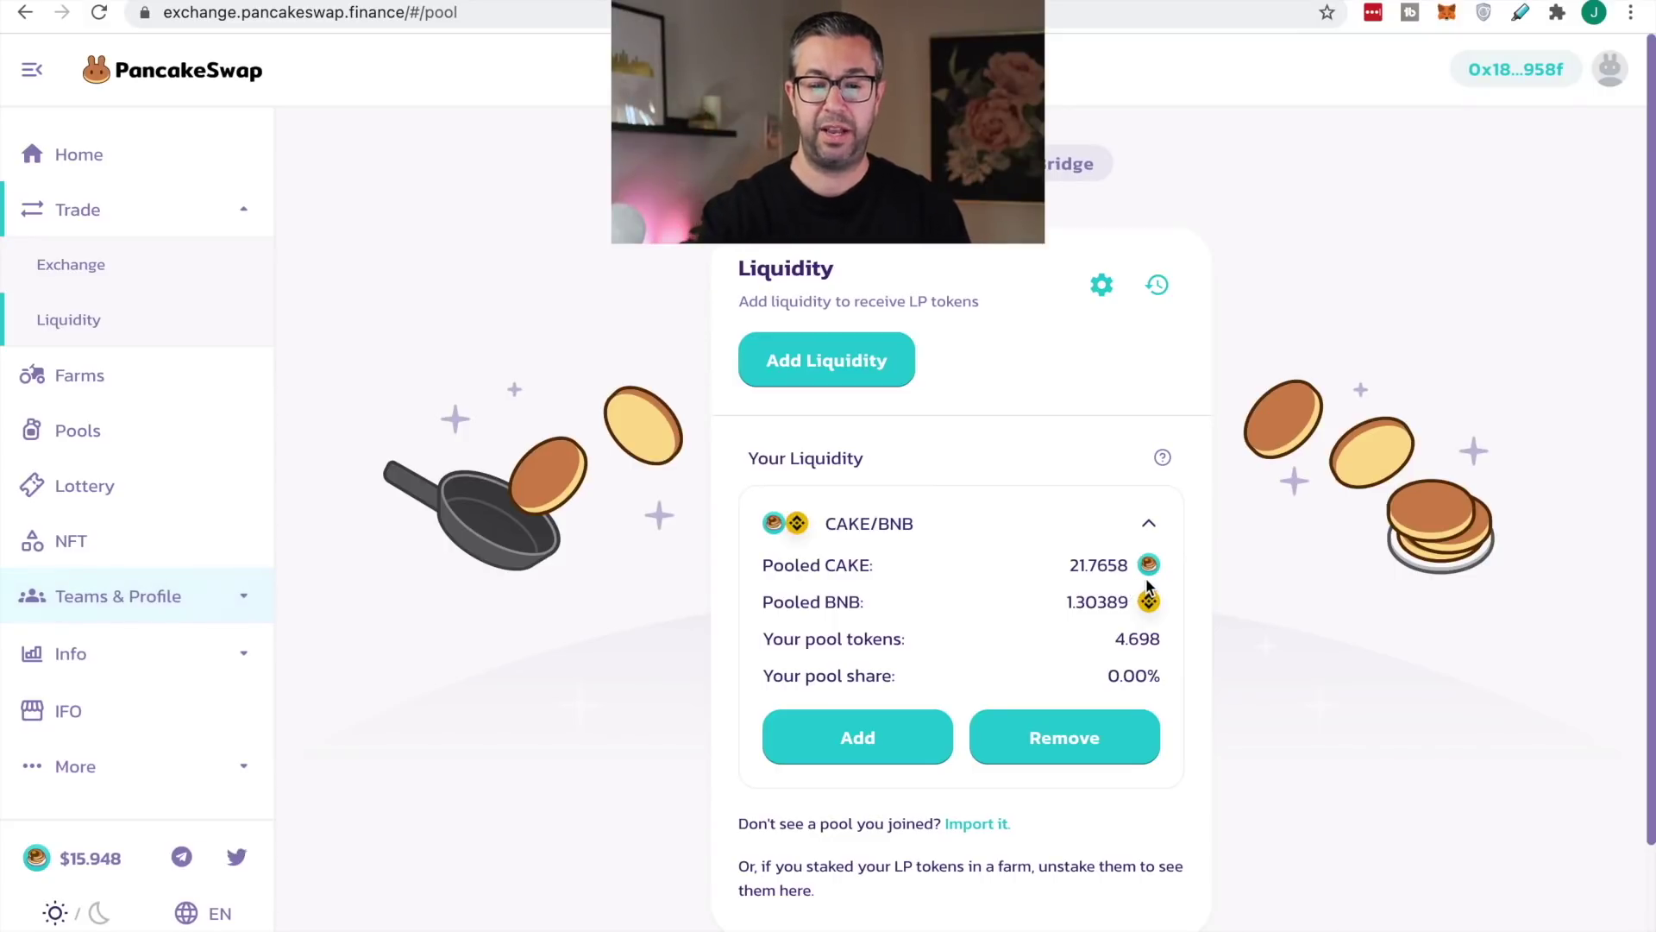
# Remove 100% of the CAKE/BNB liquidity, approving the removal and confirming the transaction in MetaMask
pyautogui.click(1063, 739)
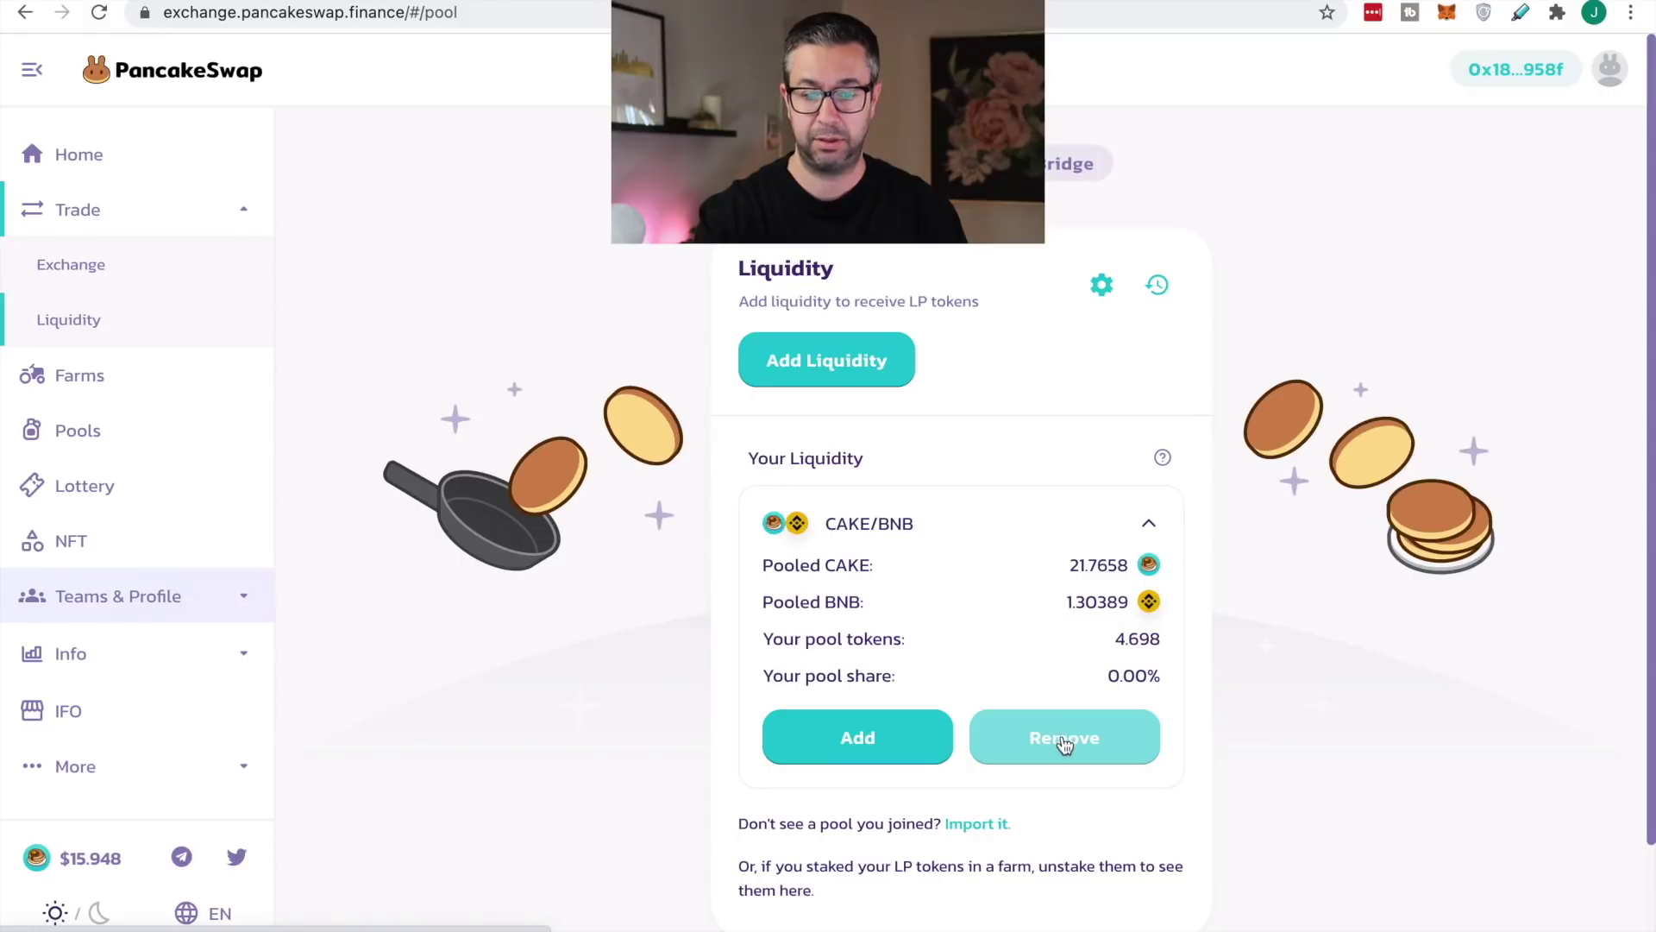
pyautogui.click(1129, 448)
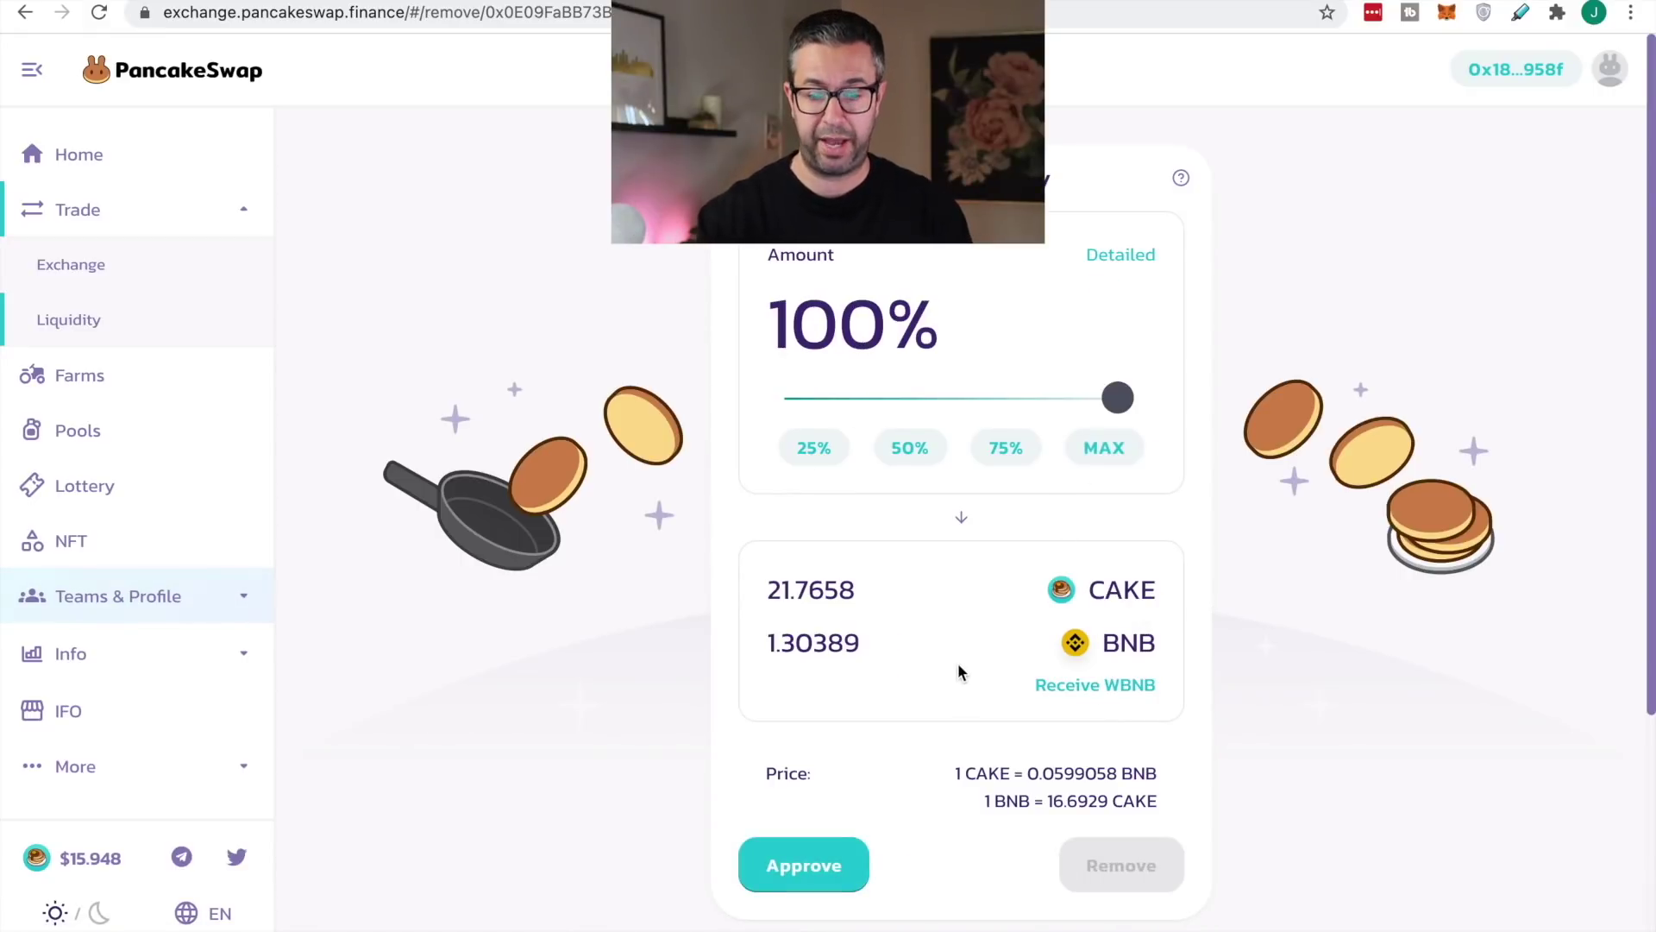
pyautogui.click(828, 871)
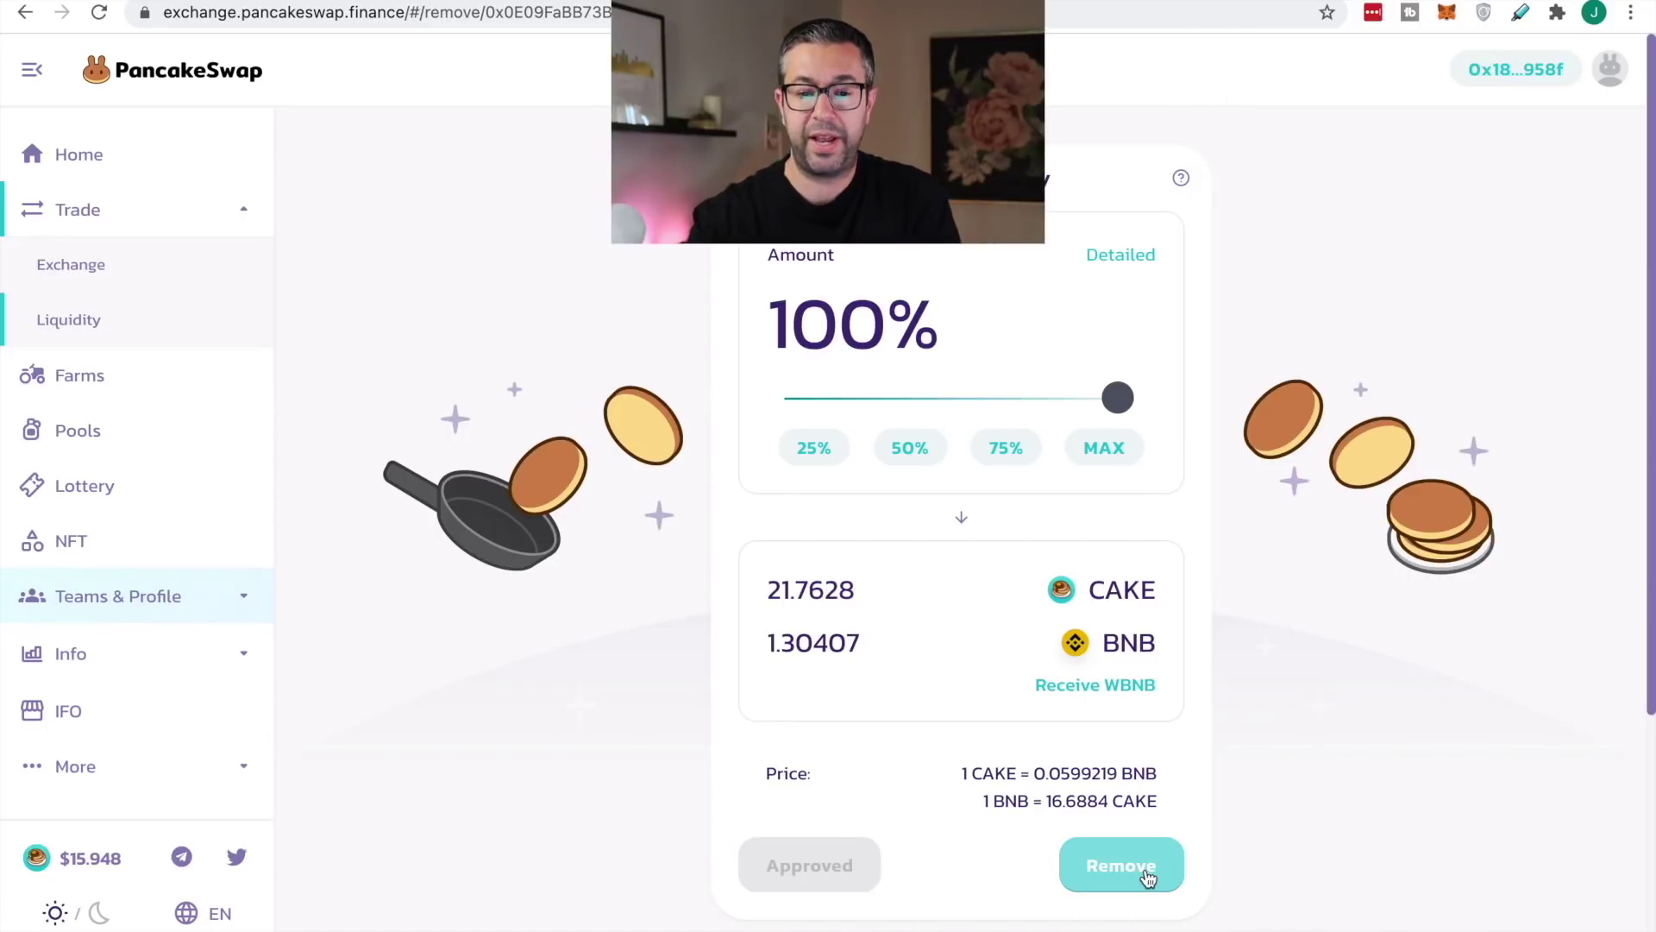
pyautogui.click(1141, 868)
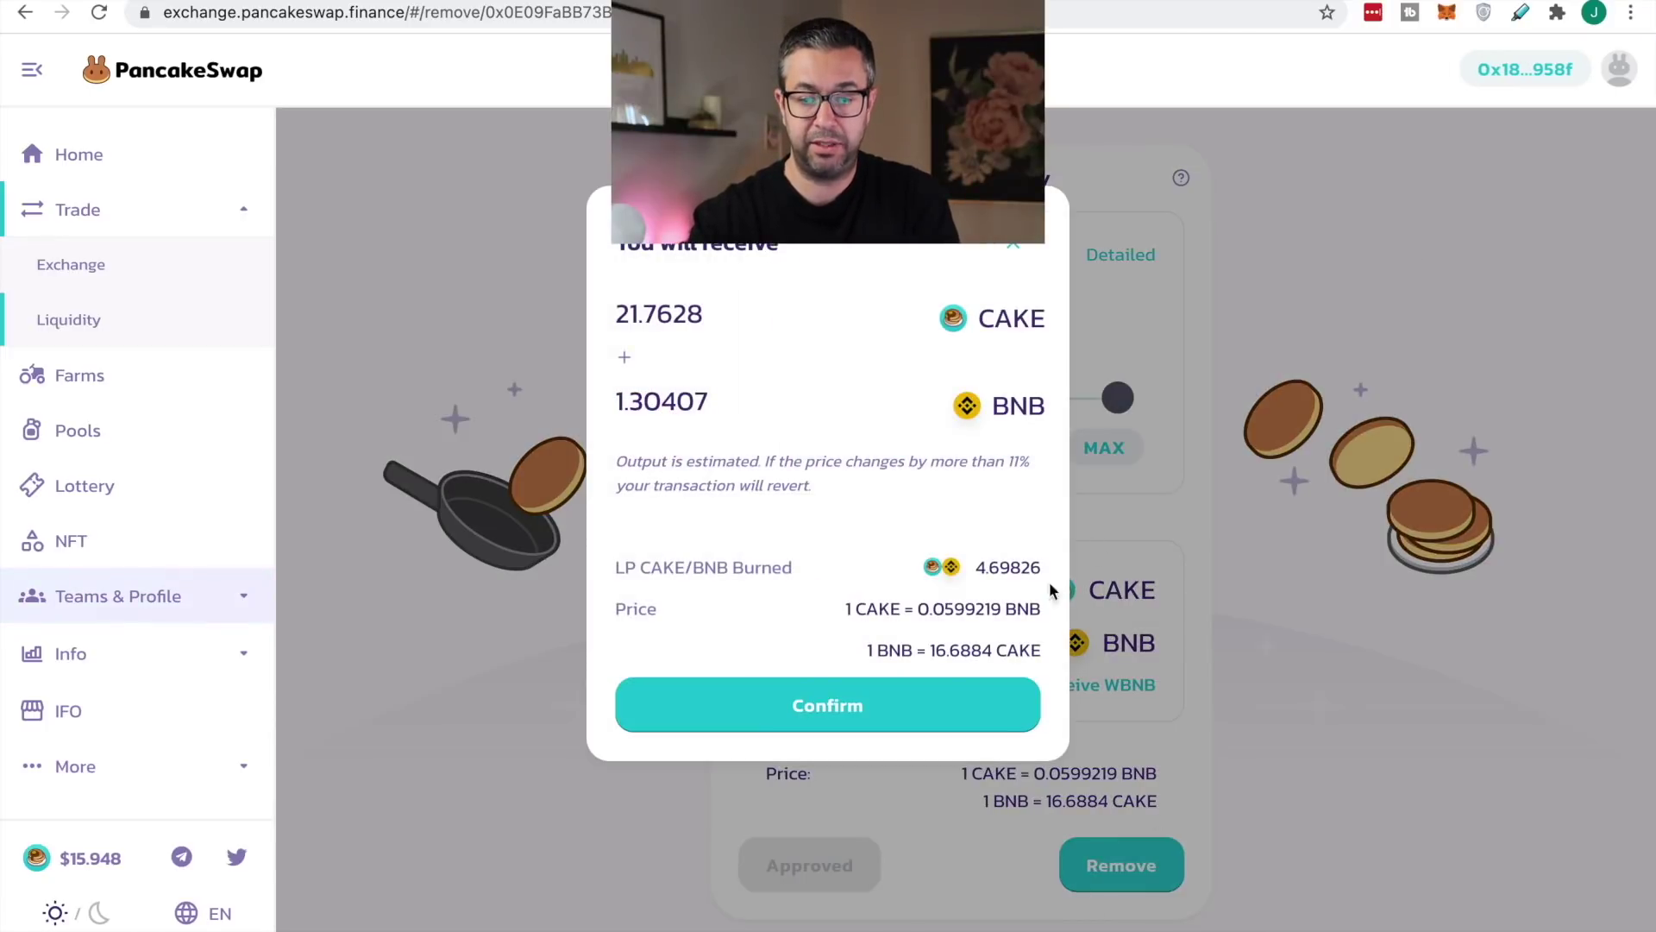
pyautogui.click(929, 705)
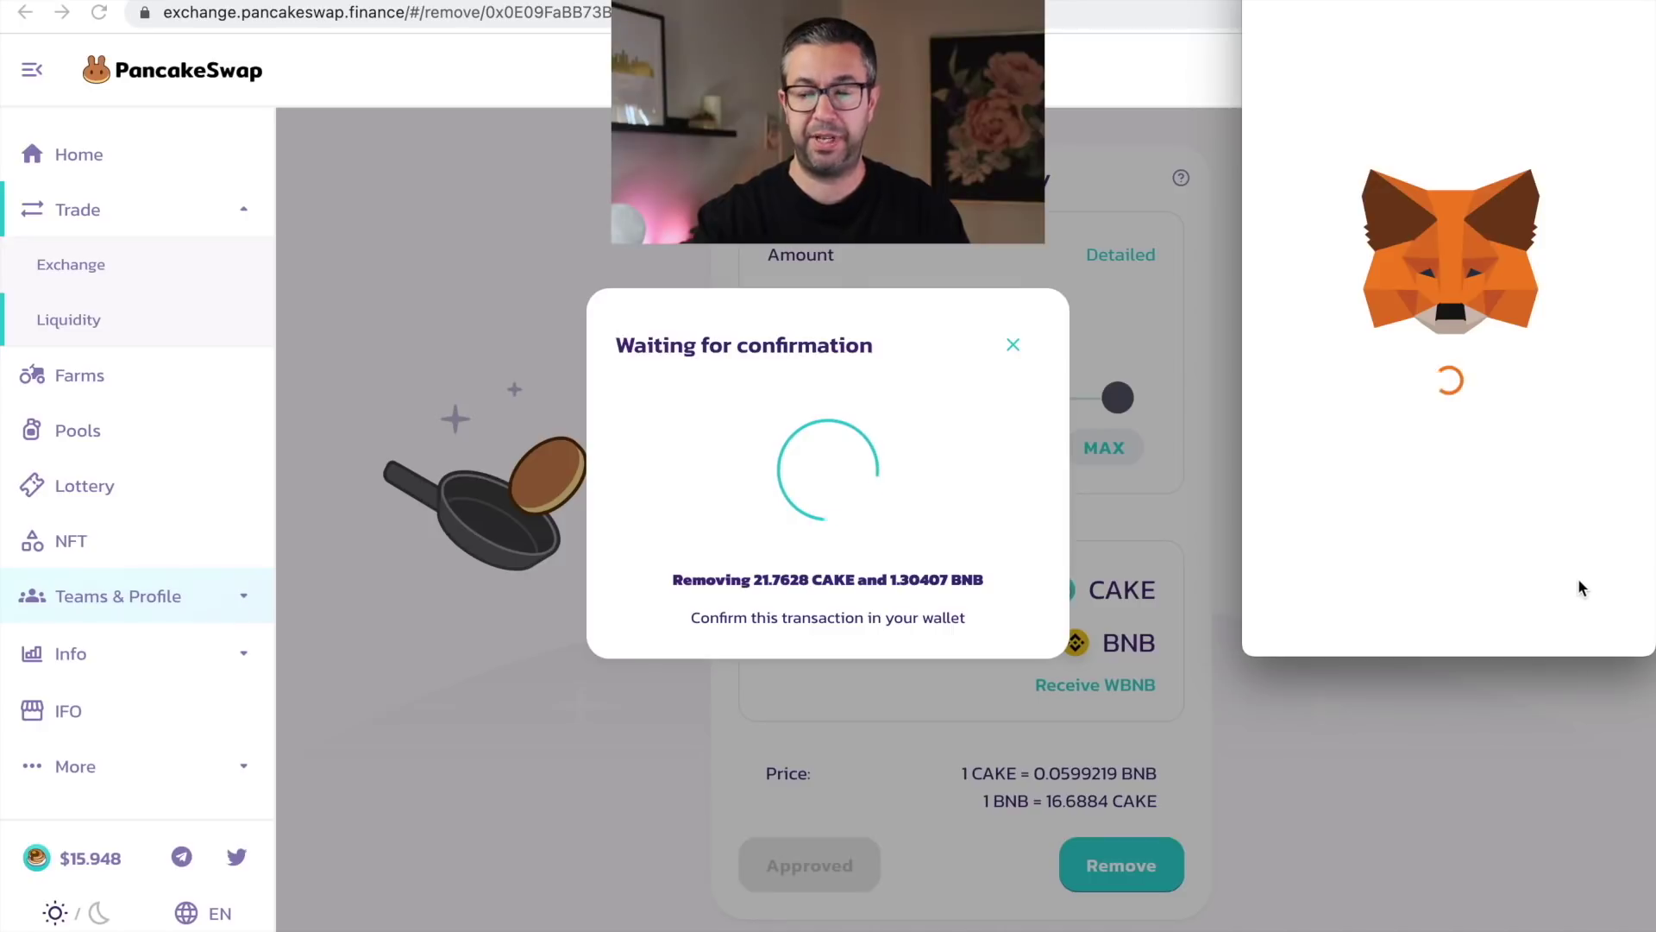
pyautogui.click(1530, 608)
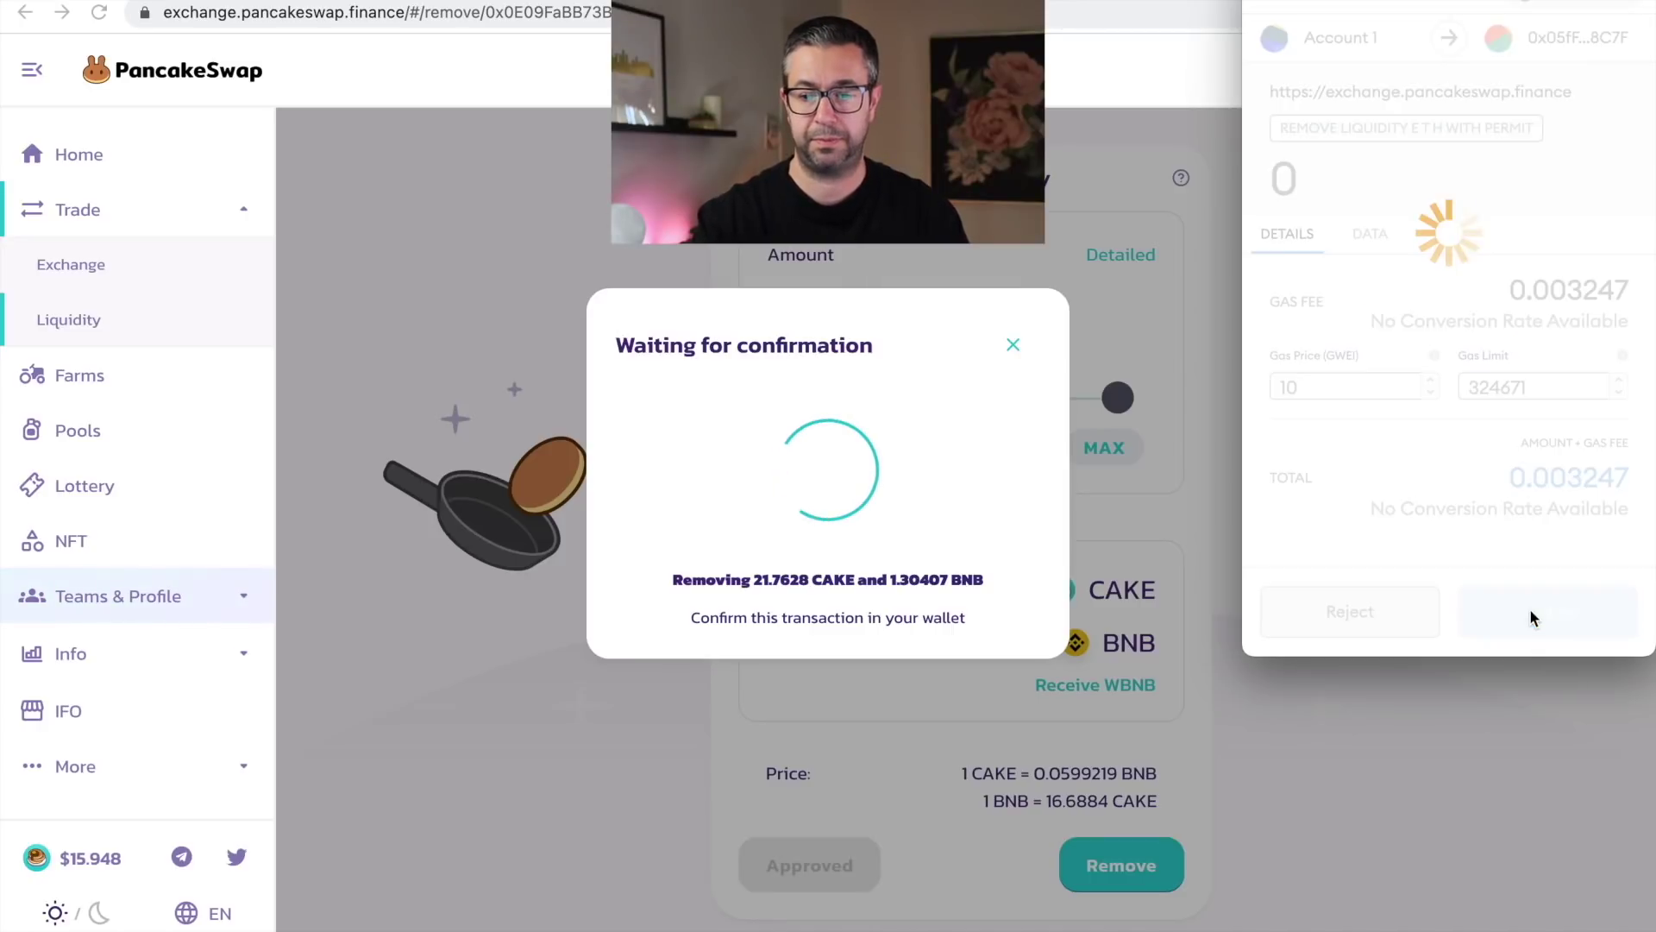
pyautogui.click(1211, 545)
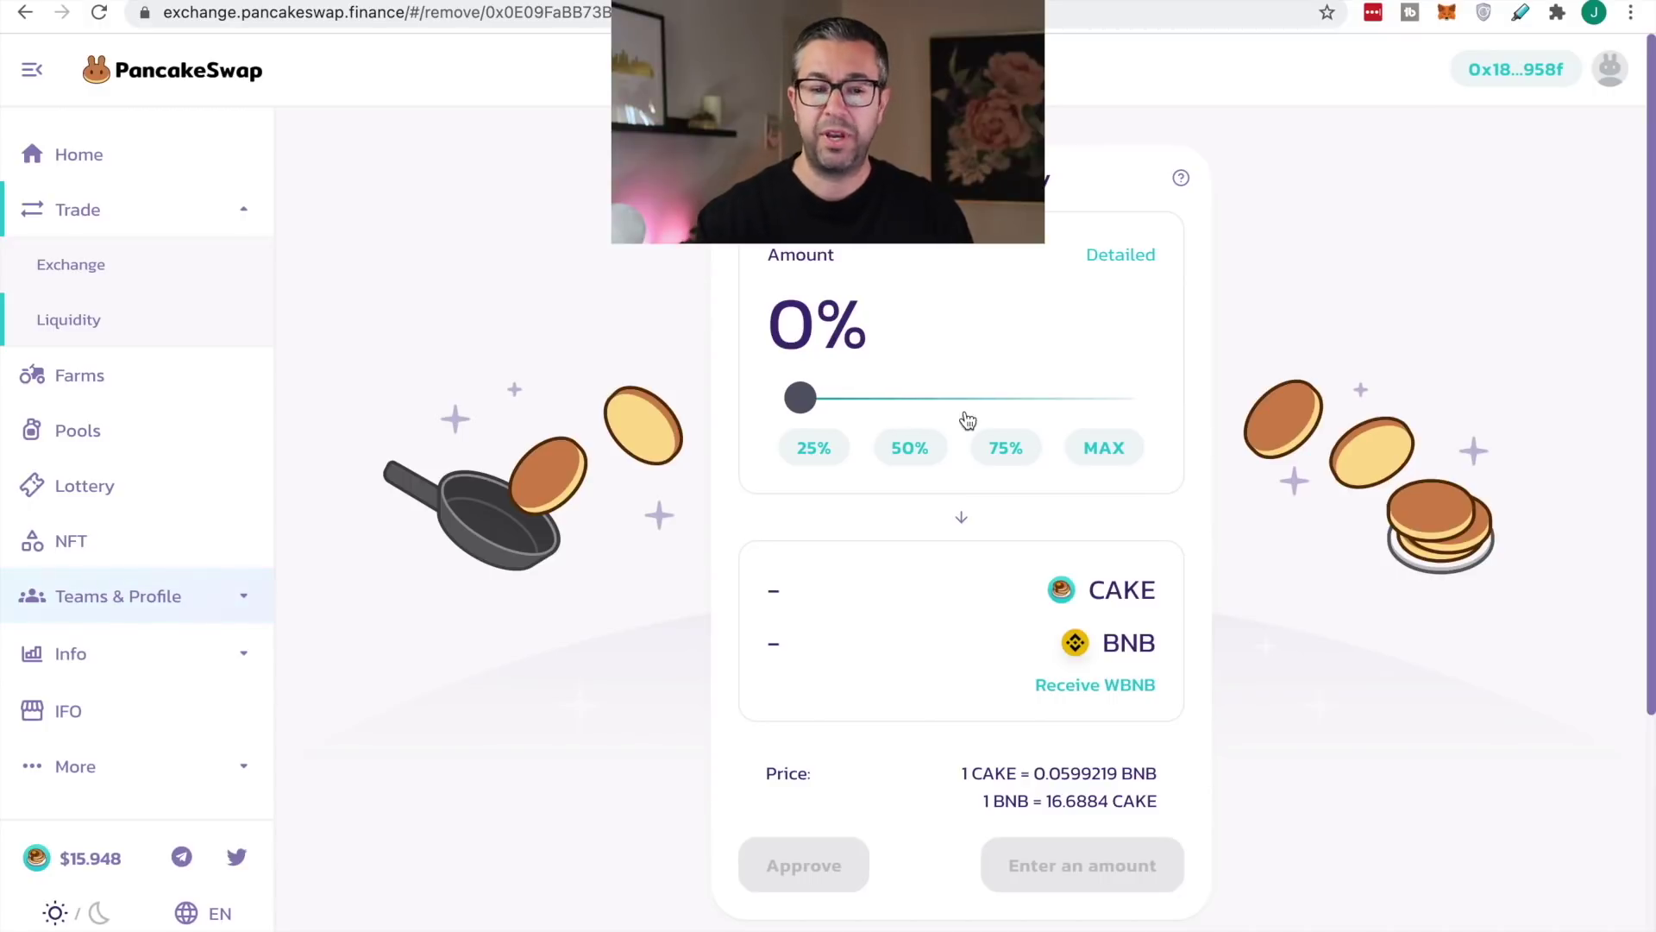
# Review the wallet's token balances in the Exchange page's token list and close it without choosing a token
pyautogui.click(179, 173)
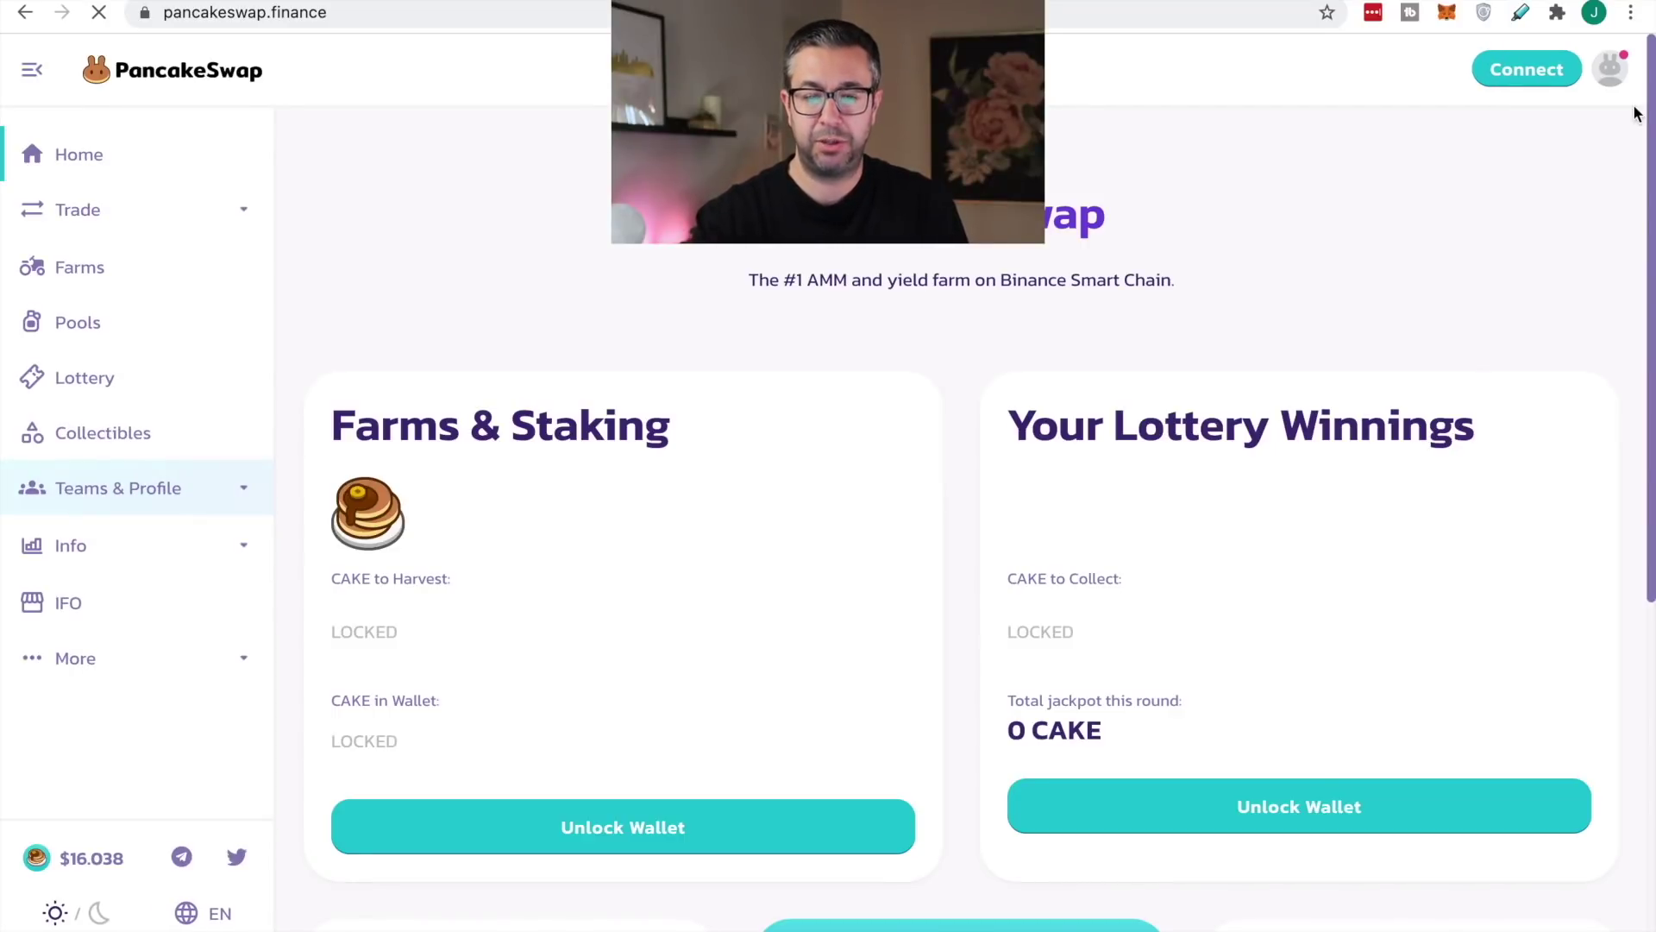
pyautogui.click(119, 231)
pyautogui.click(126, 272)
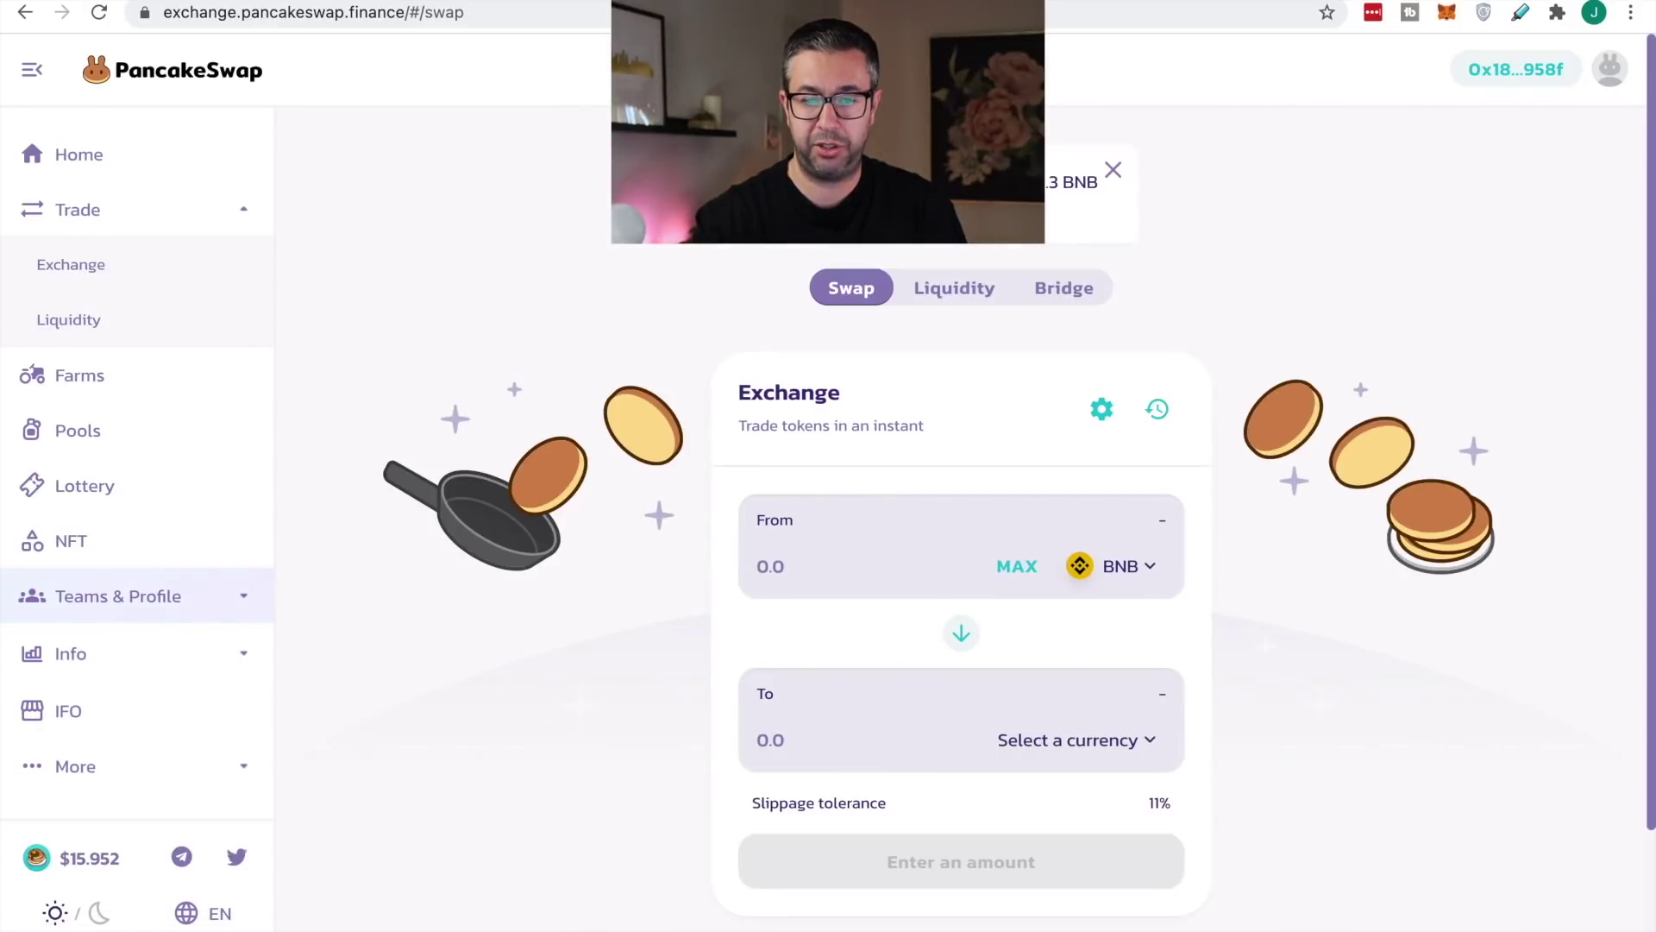
pyautogui.scroll(-1, 1115, 483)
pyautogui.click(1115, 480)
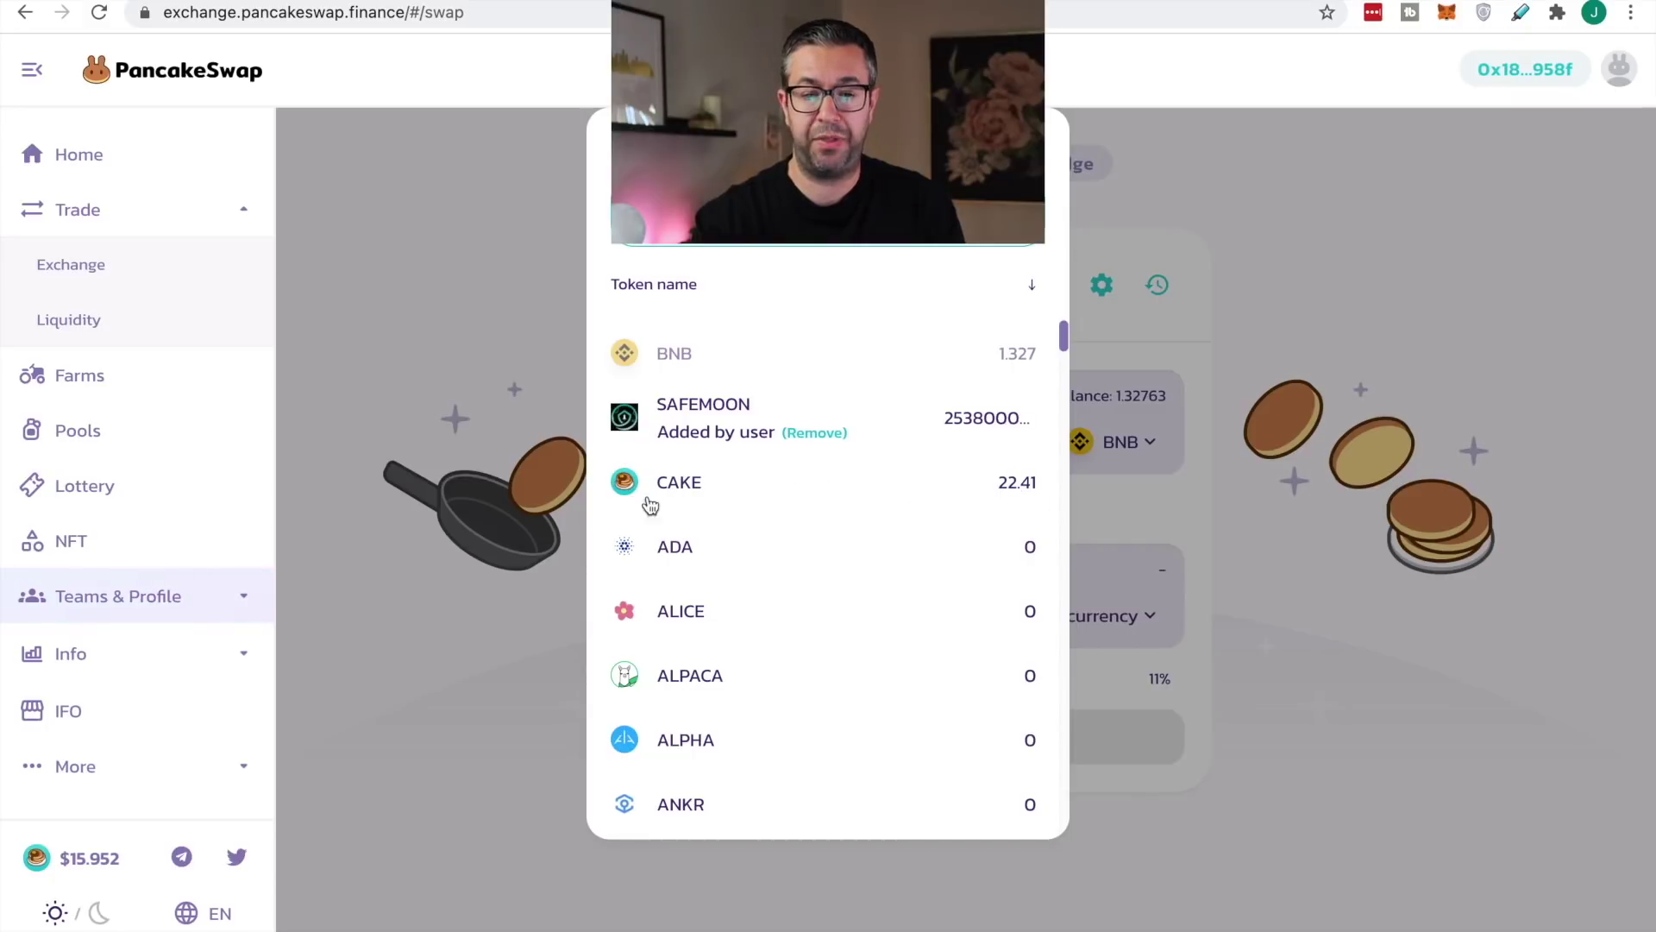
pyautogui.click(1553, 816)
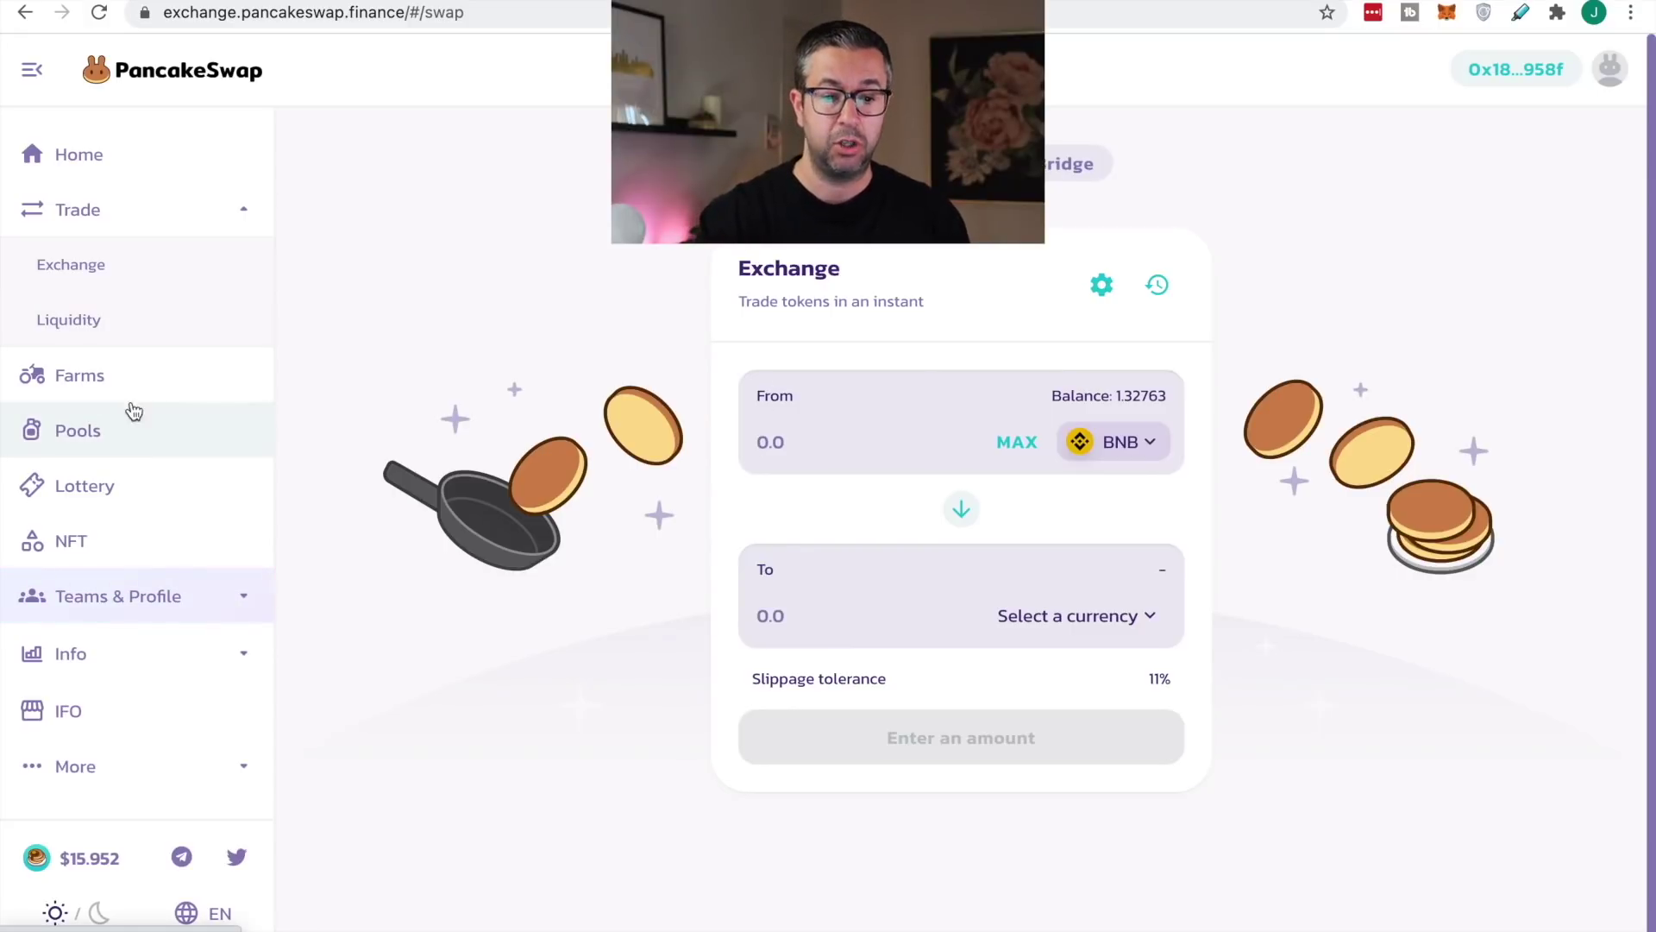
# Buy 2 tickets for the CAKE lottery, confirm the transaction in MetaMask and close the purchase dialog
pyautogui.click(102, 486)
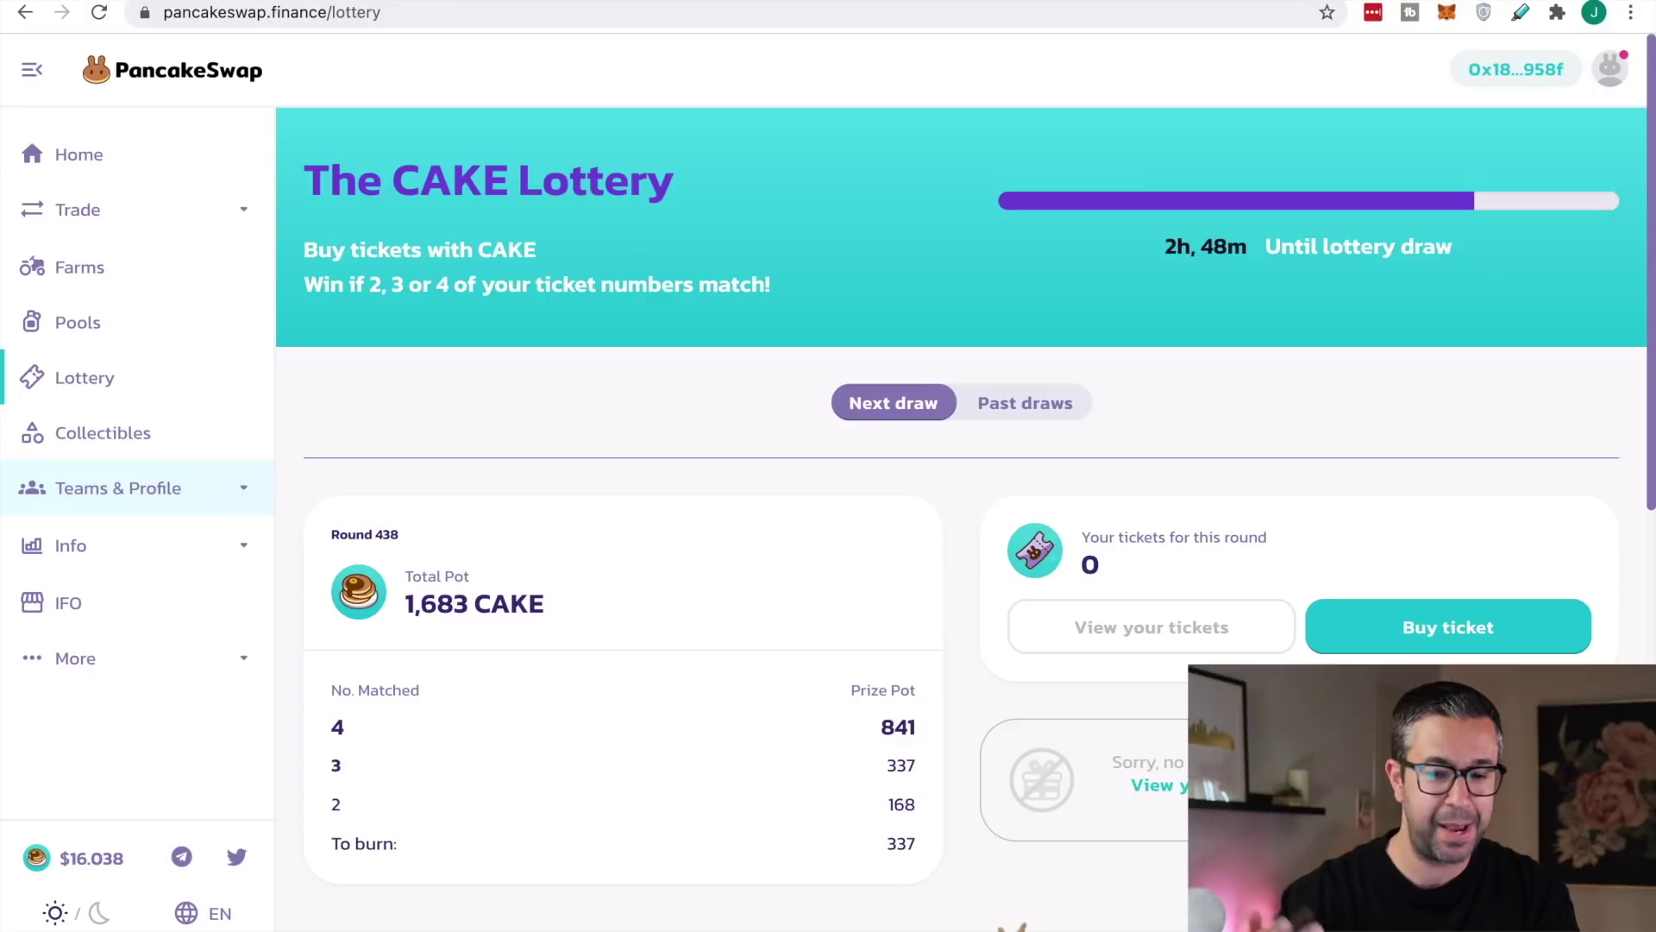
pyautogui.click(1495, 630)
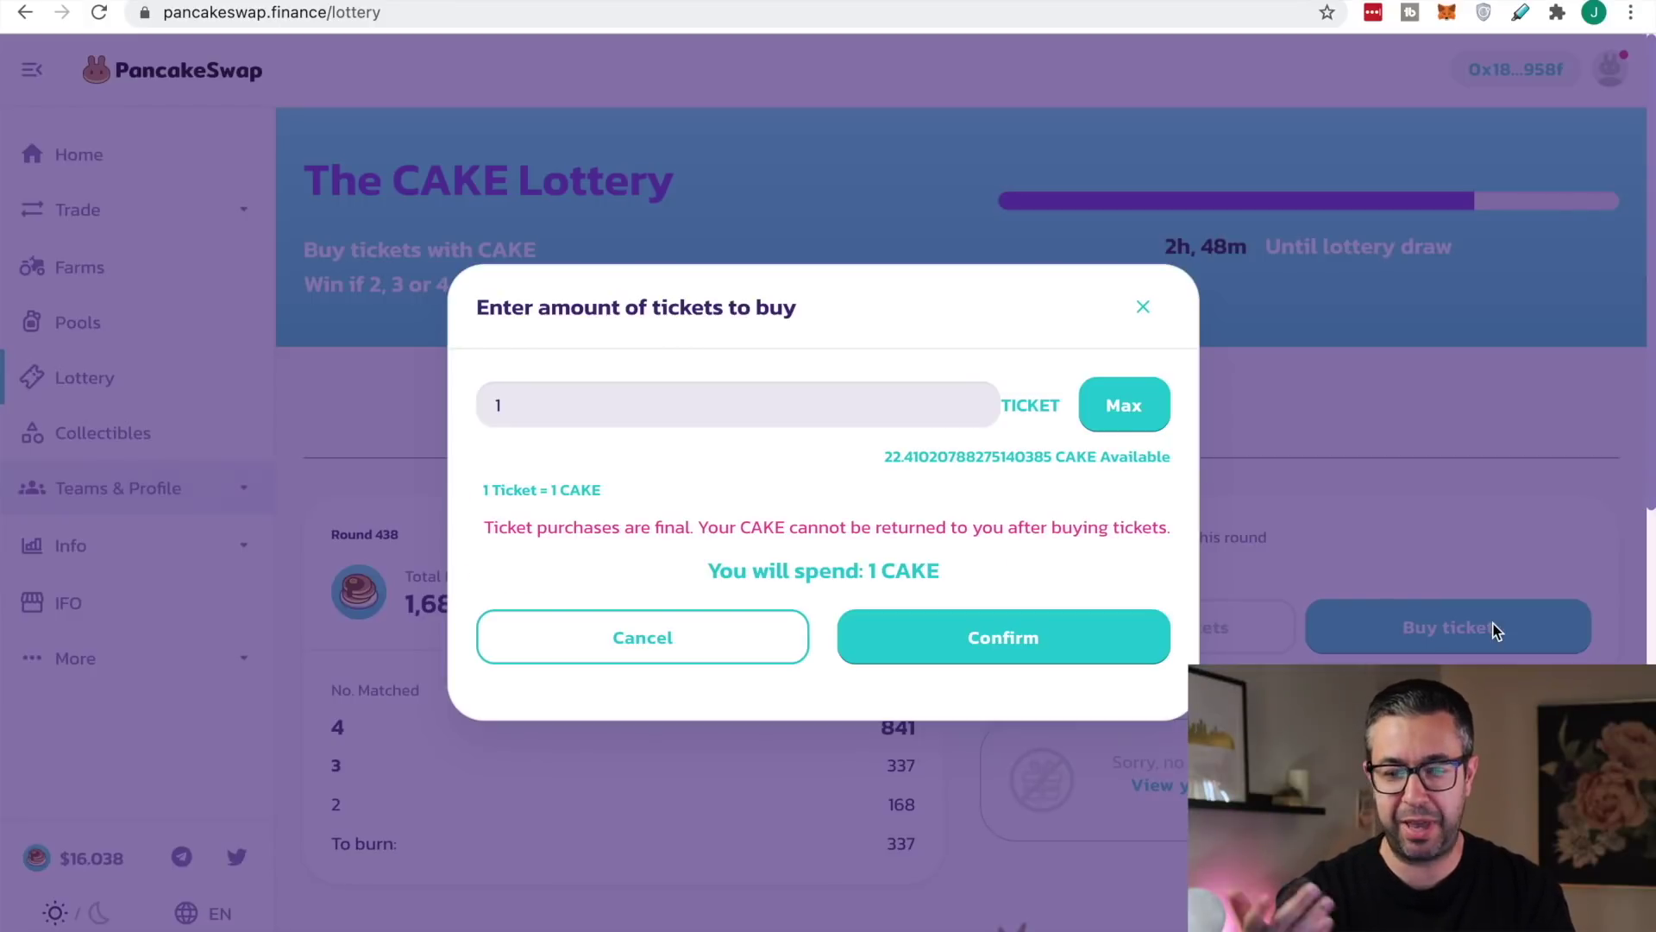
pyautogui.click(863, 400)
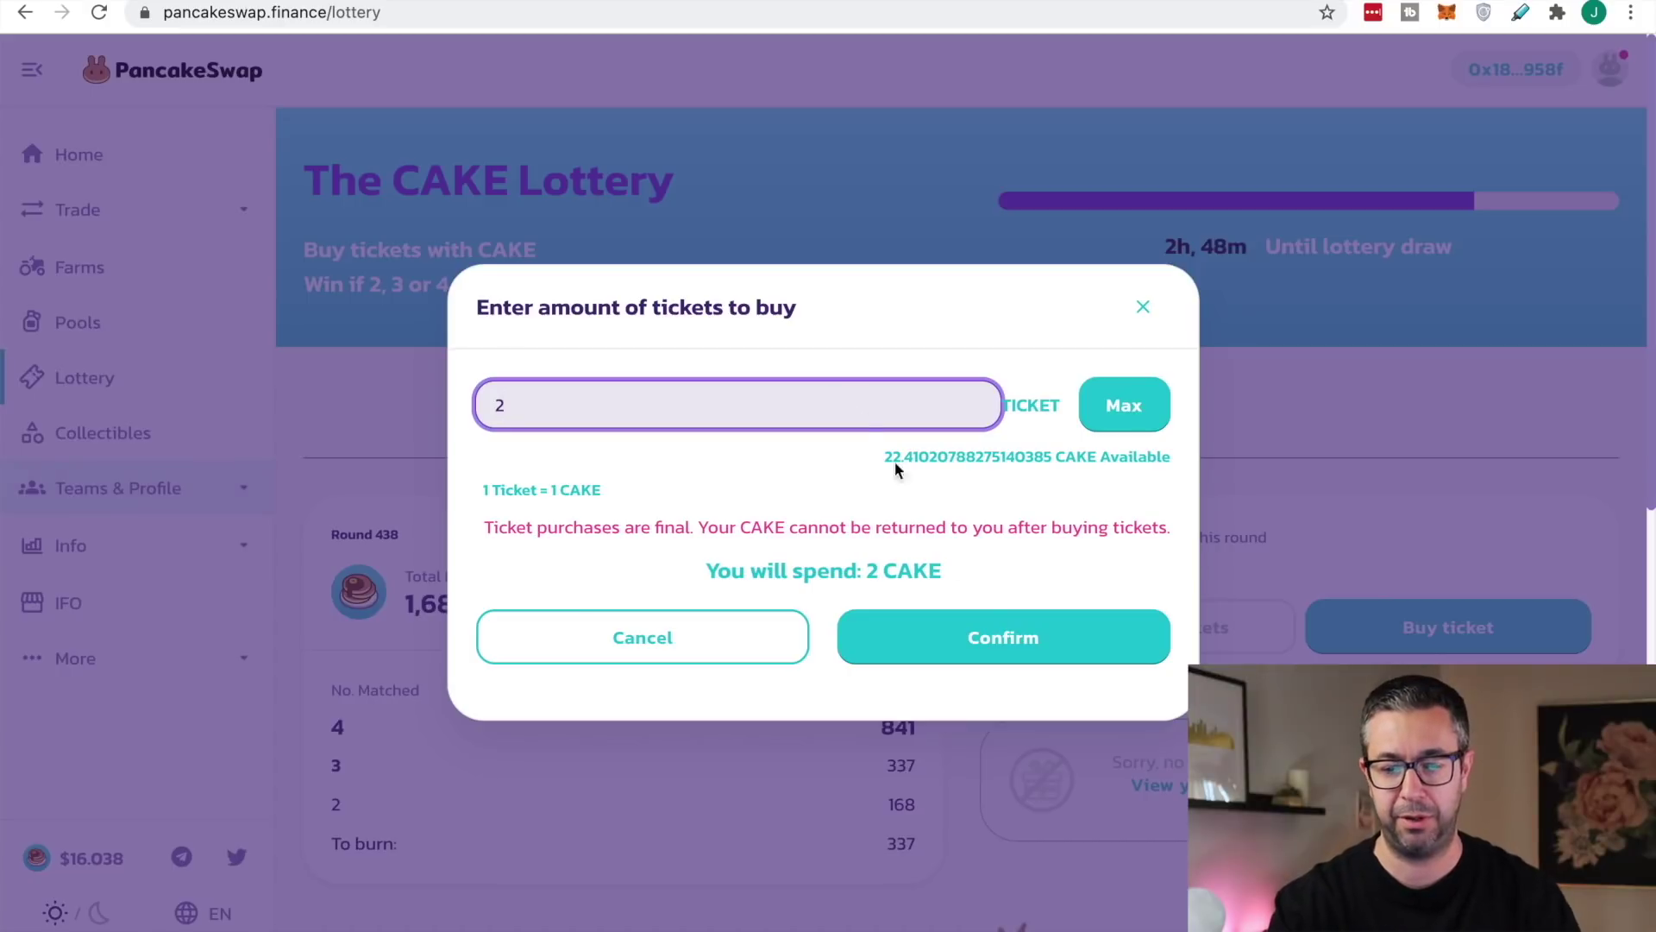
pyautogui.click(1069, 643)
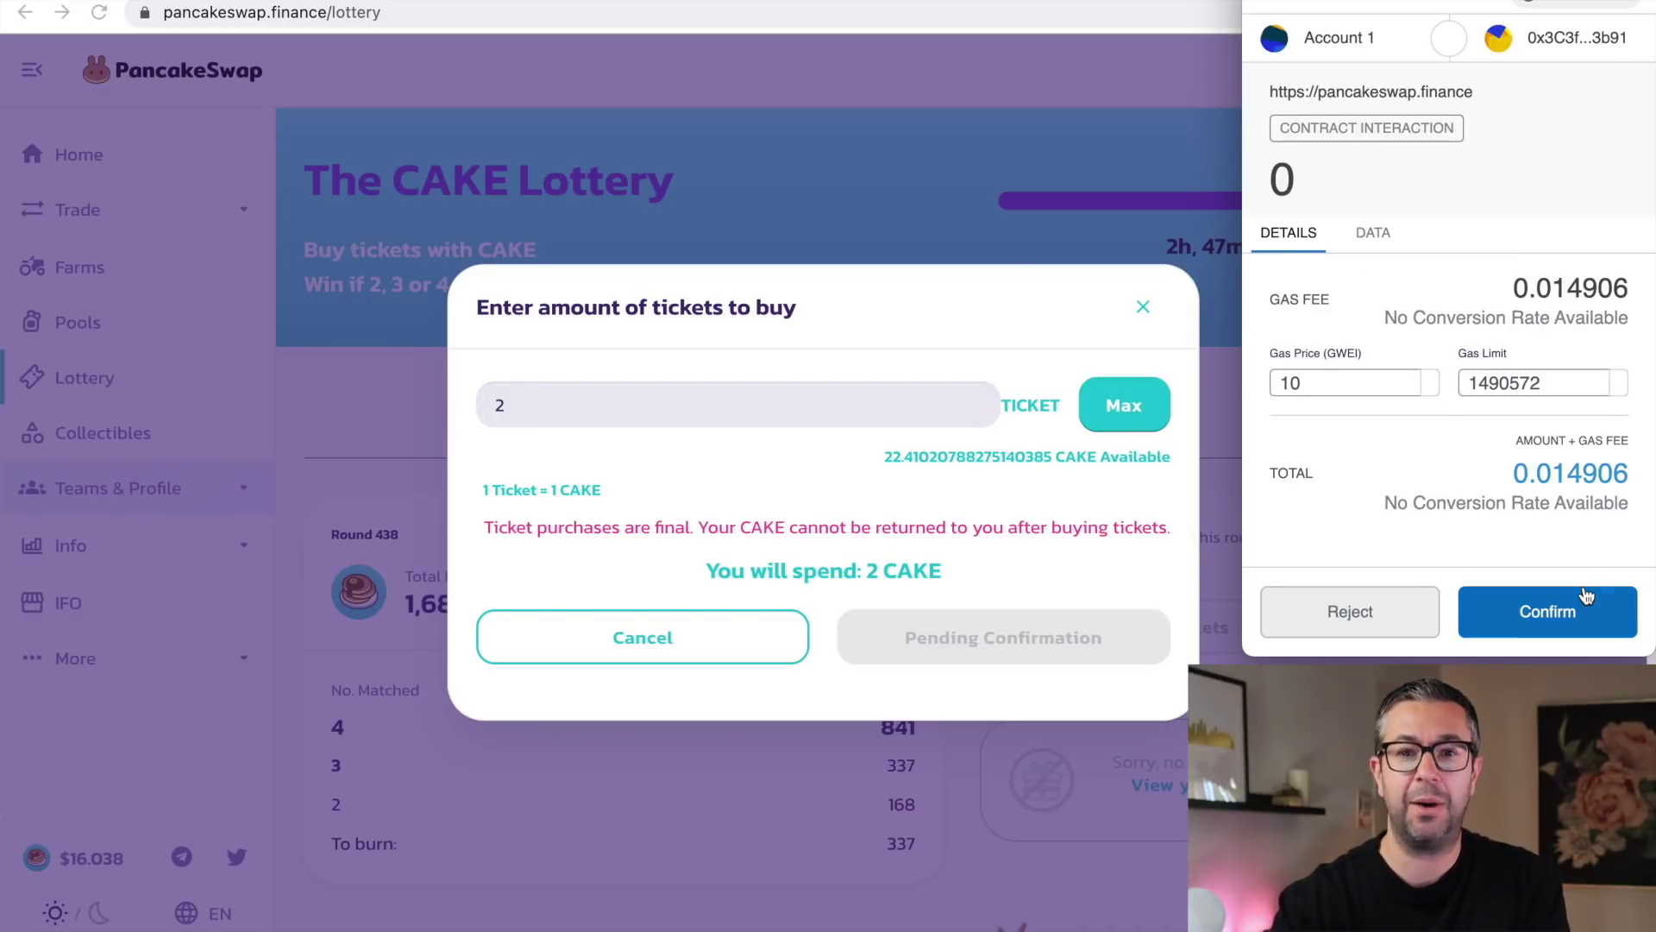
pyautogui.click(1584, 592)
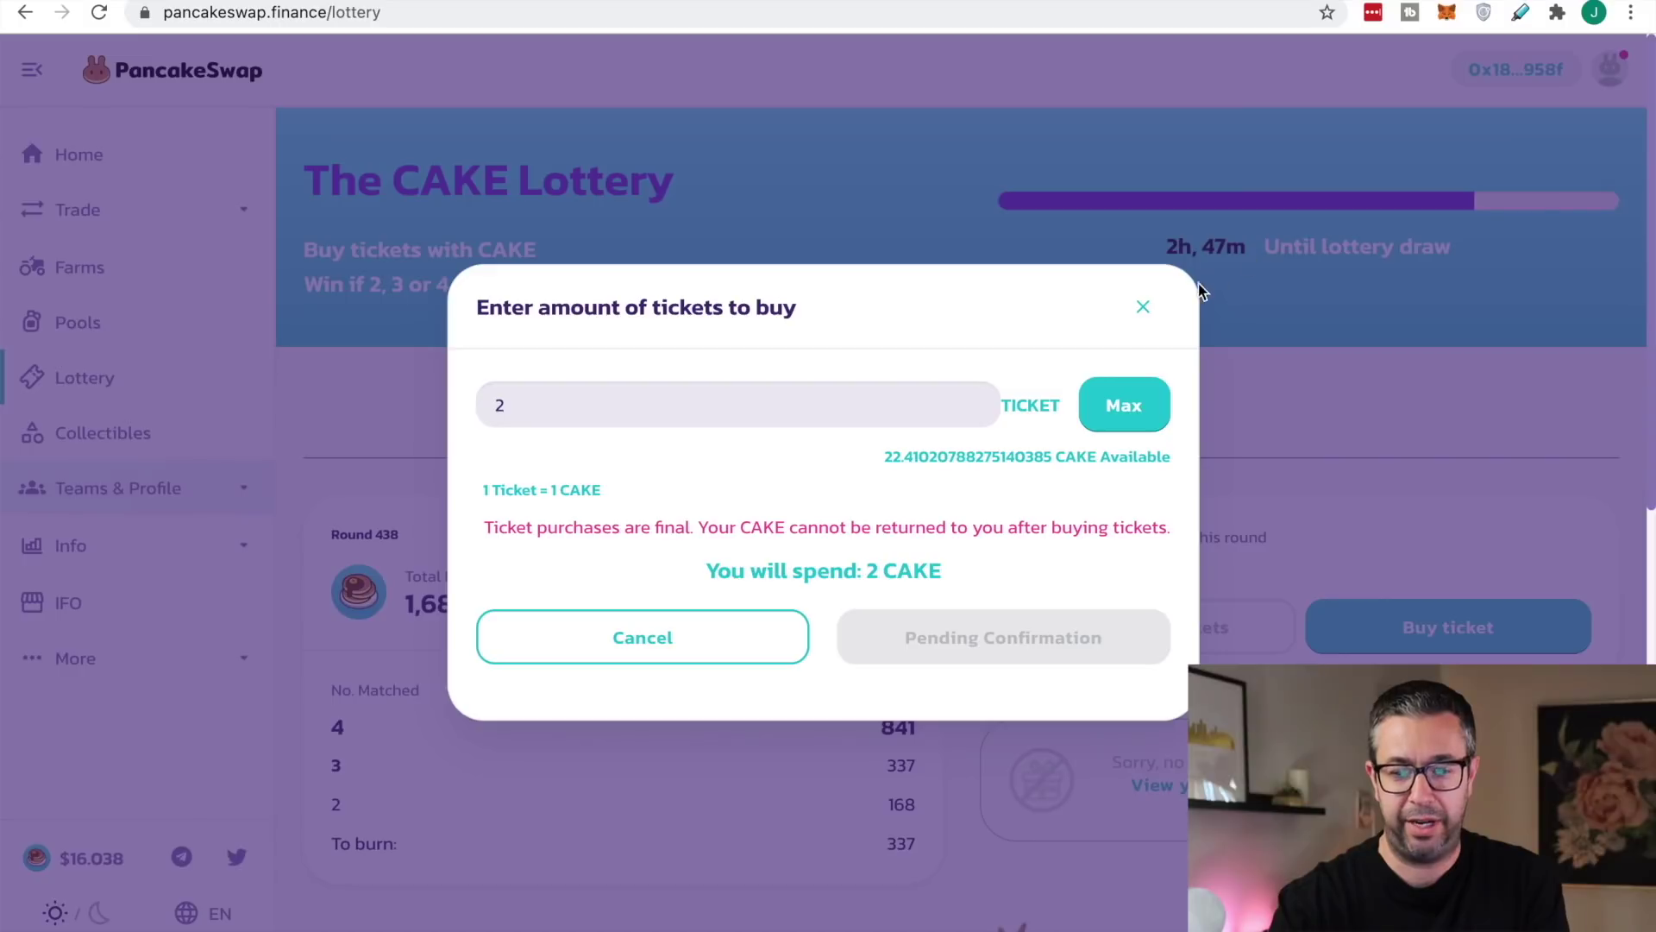
pyautogui.click(1143, 308)
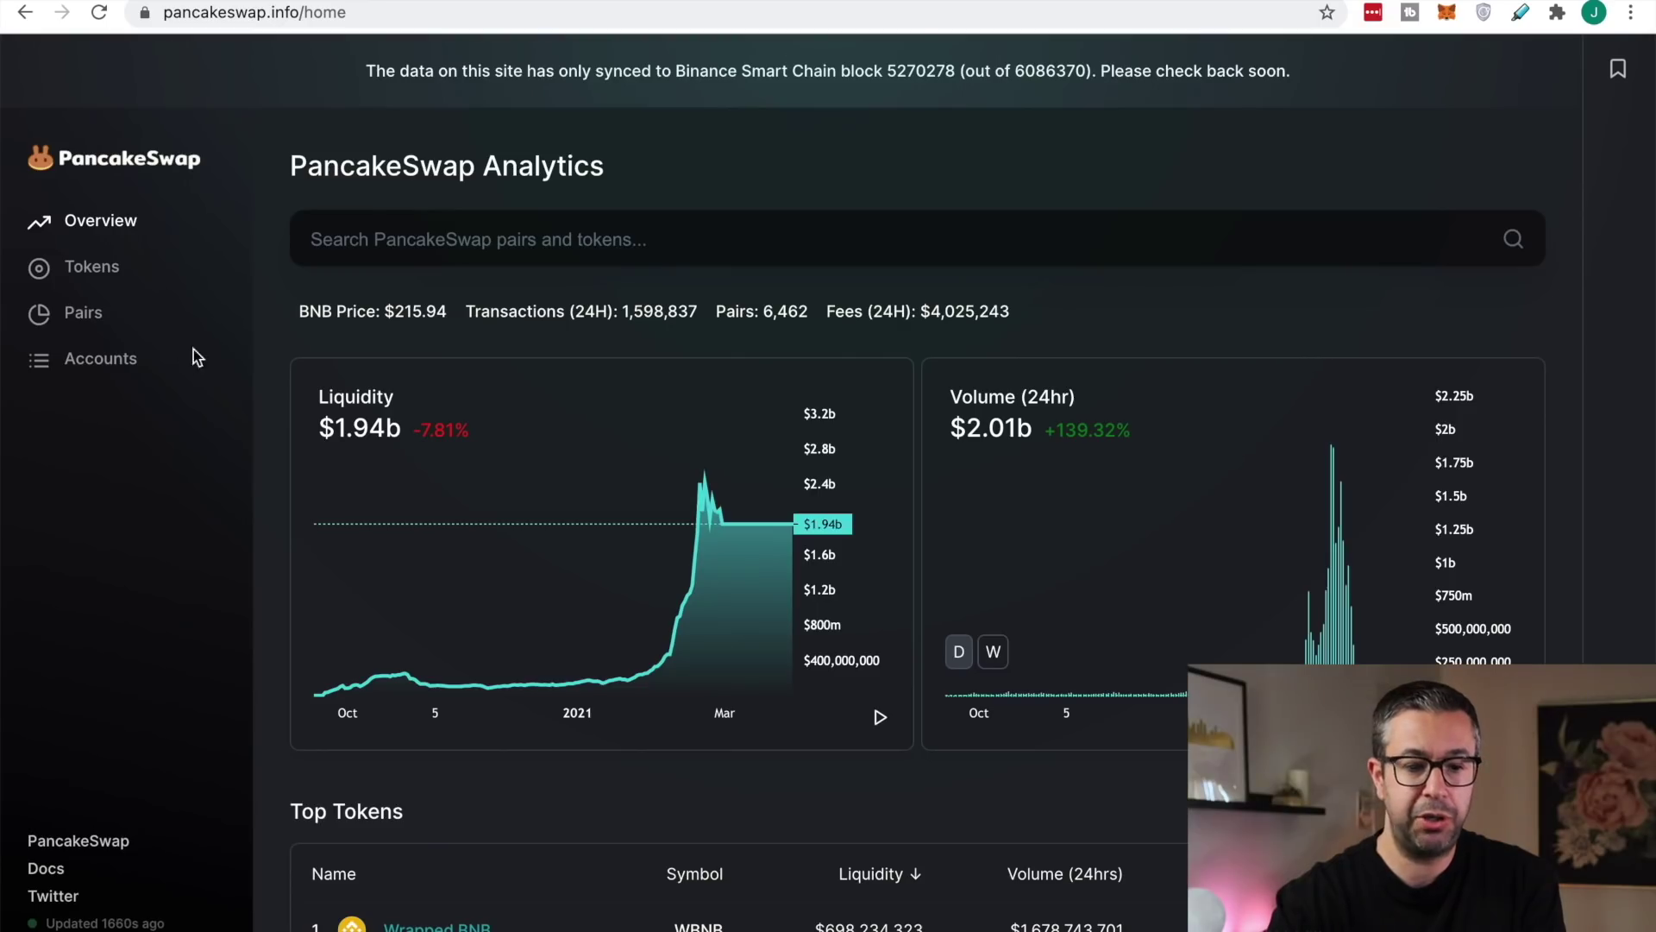
# Examine the liquidity and volume charts on PancakeSwap Analytics, then its top tokens, pairs and accounts lists
pyautogui.moveTo(673, 595)
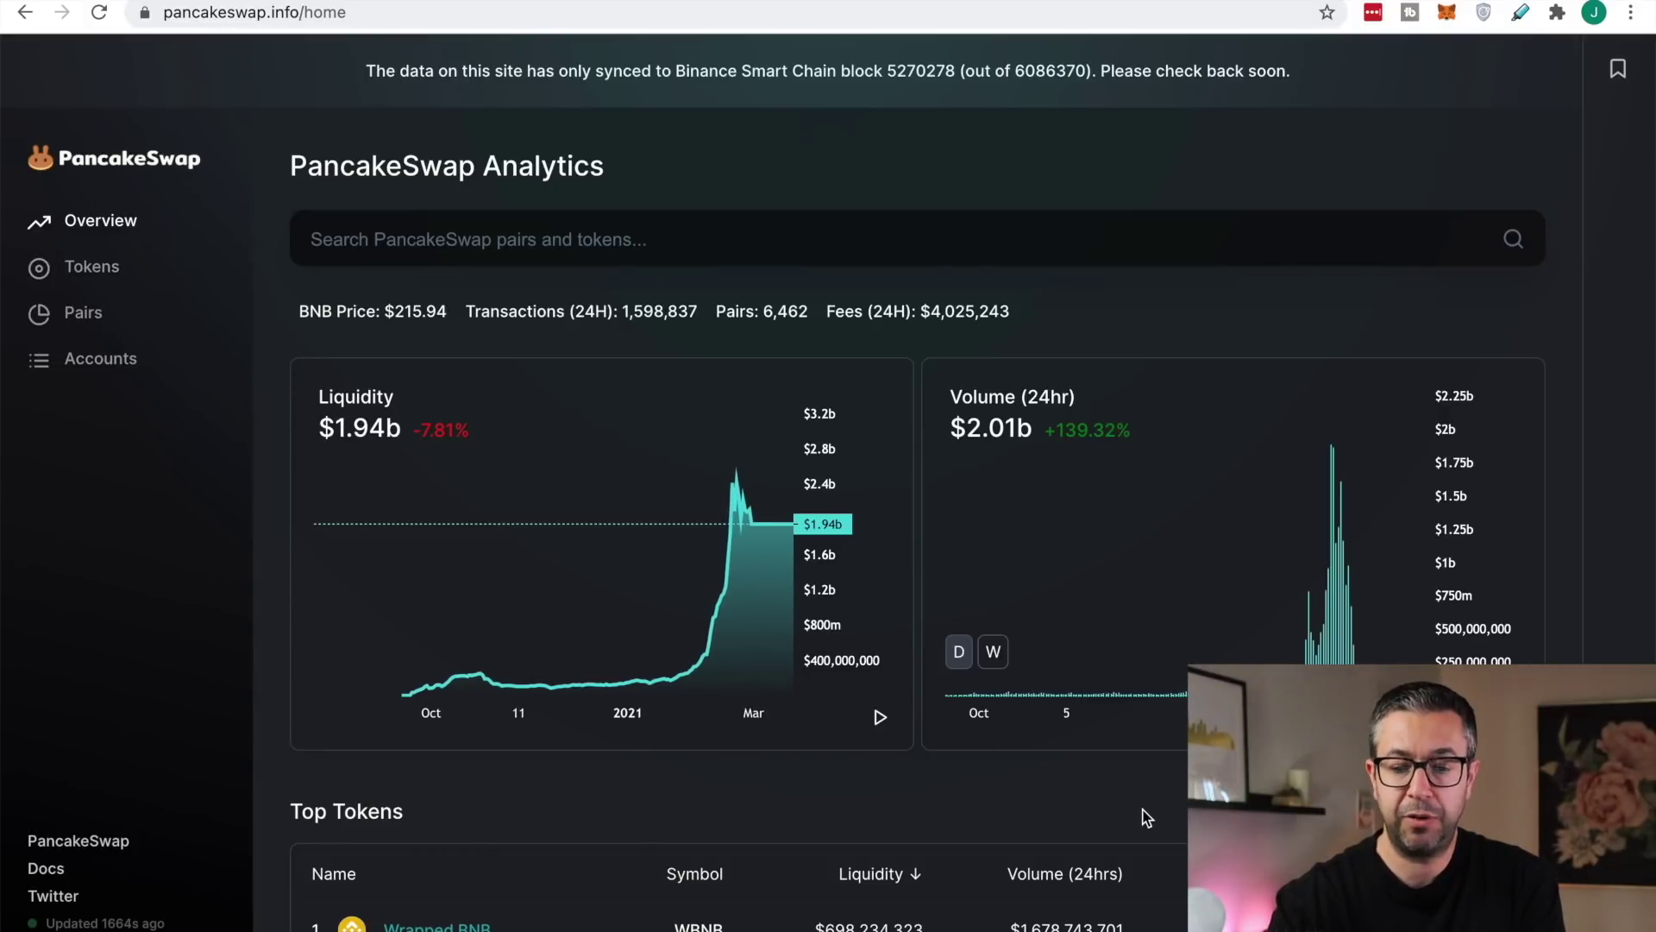
pyautogui.scroll(-2, 1147, 818)
pyautogui.scroll(-5, 1147, 817)
pyautogui.scroll(6, 1146, 821)
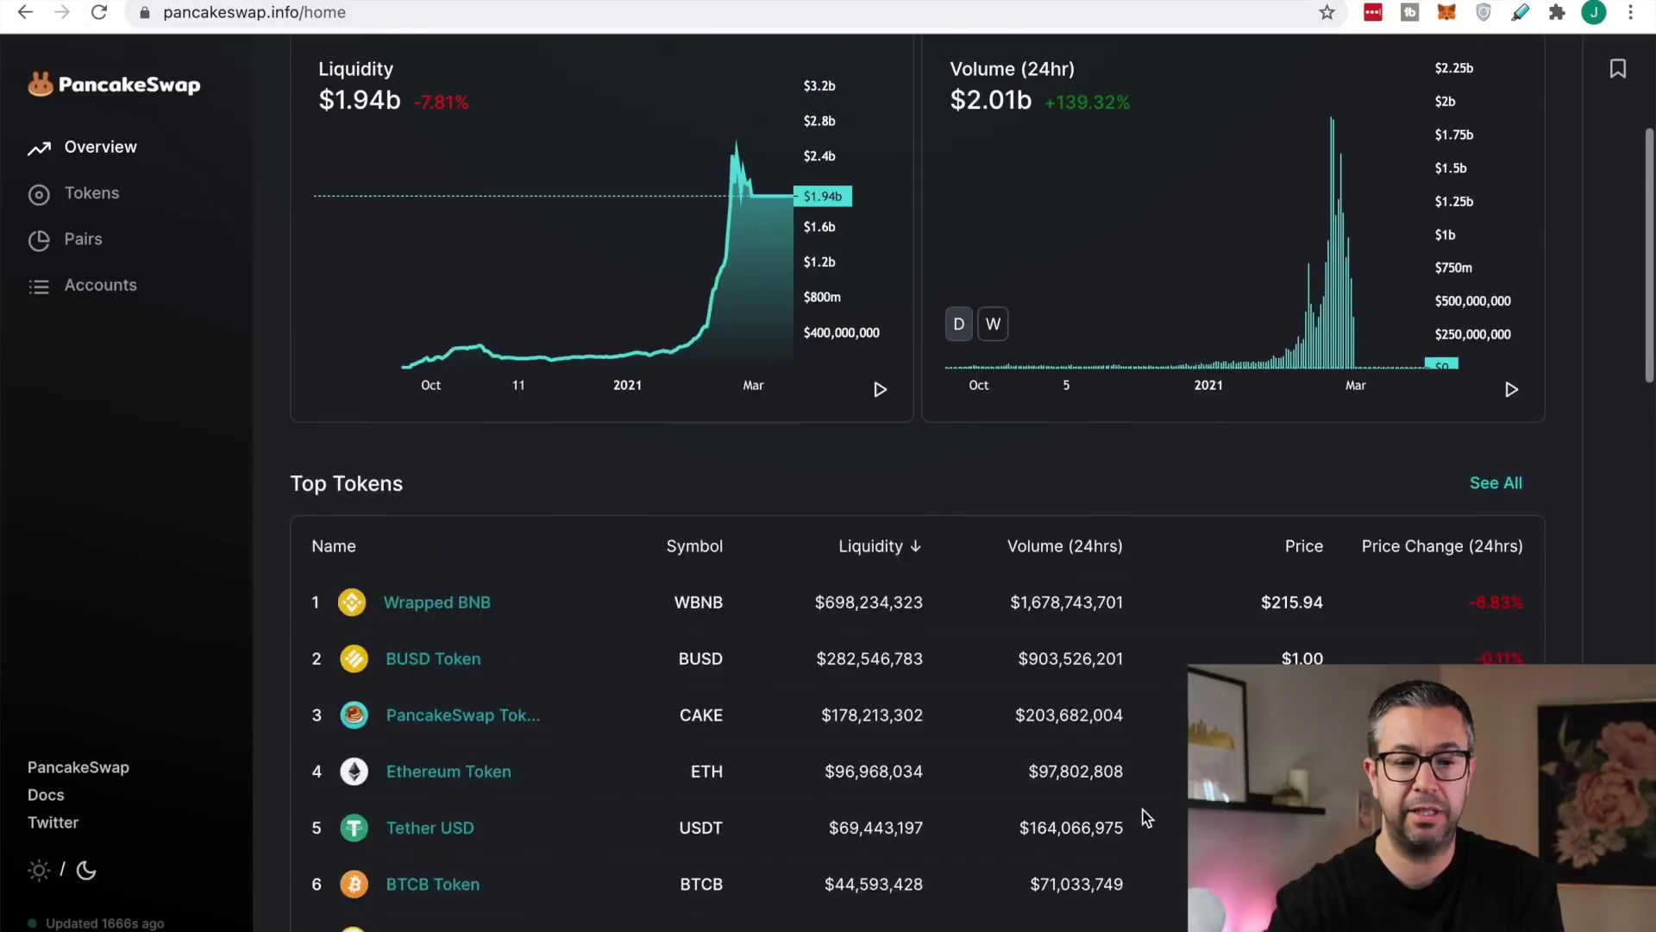
pyautogui.click(110, 193)
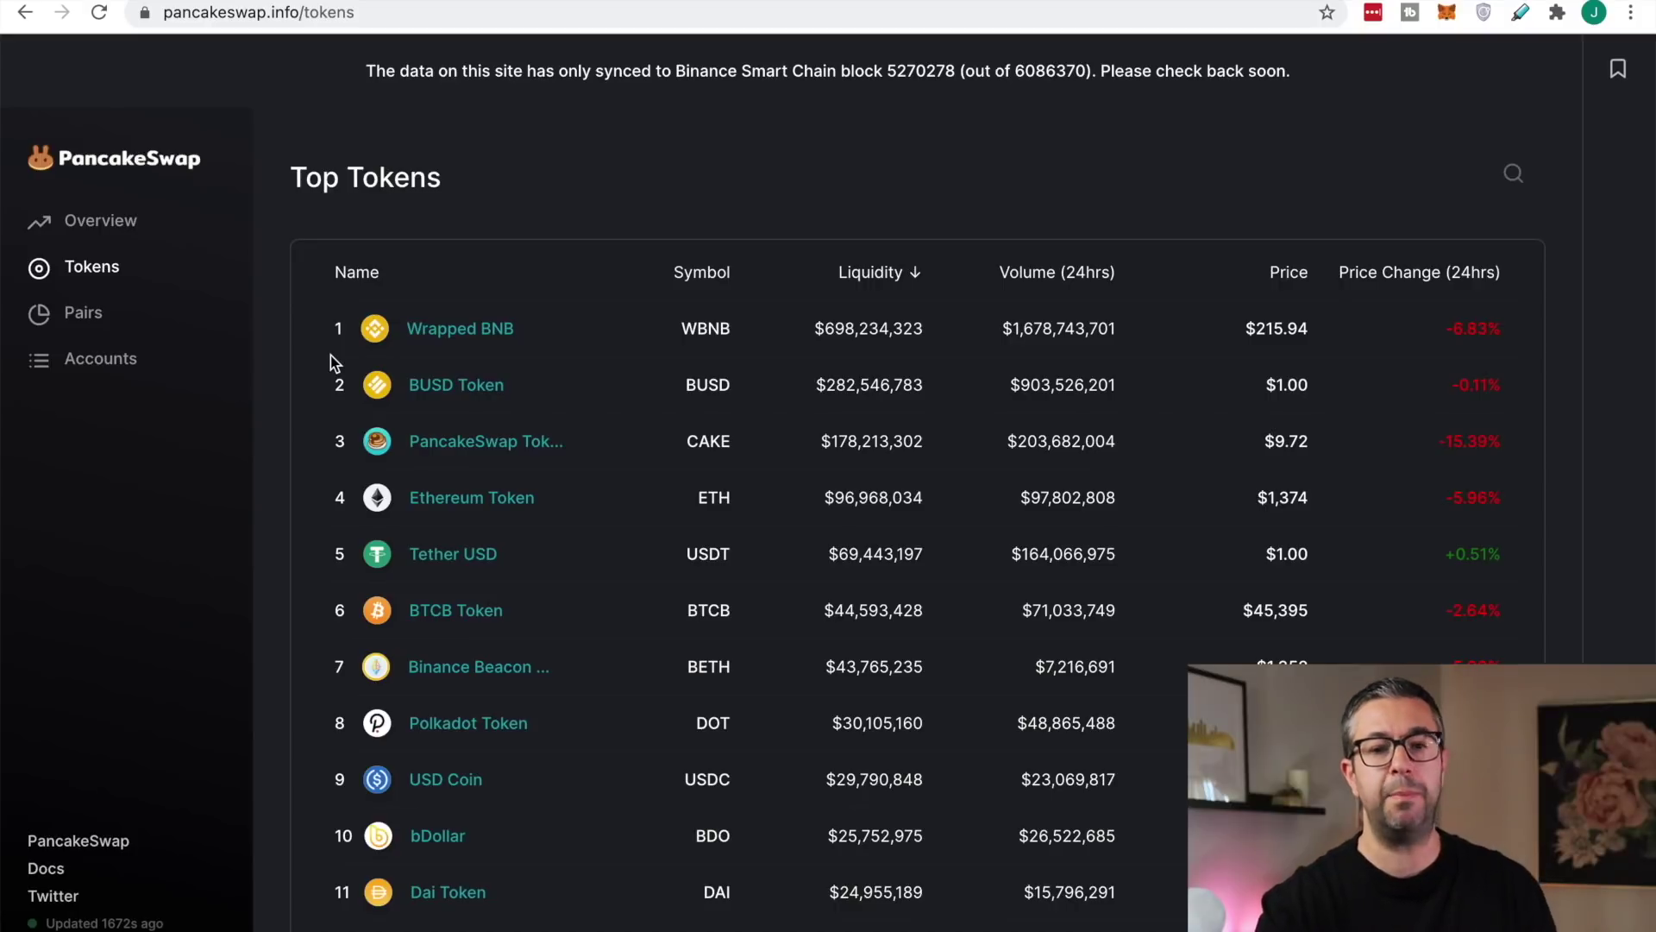
pyautogui.click(84, 316)
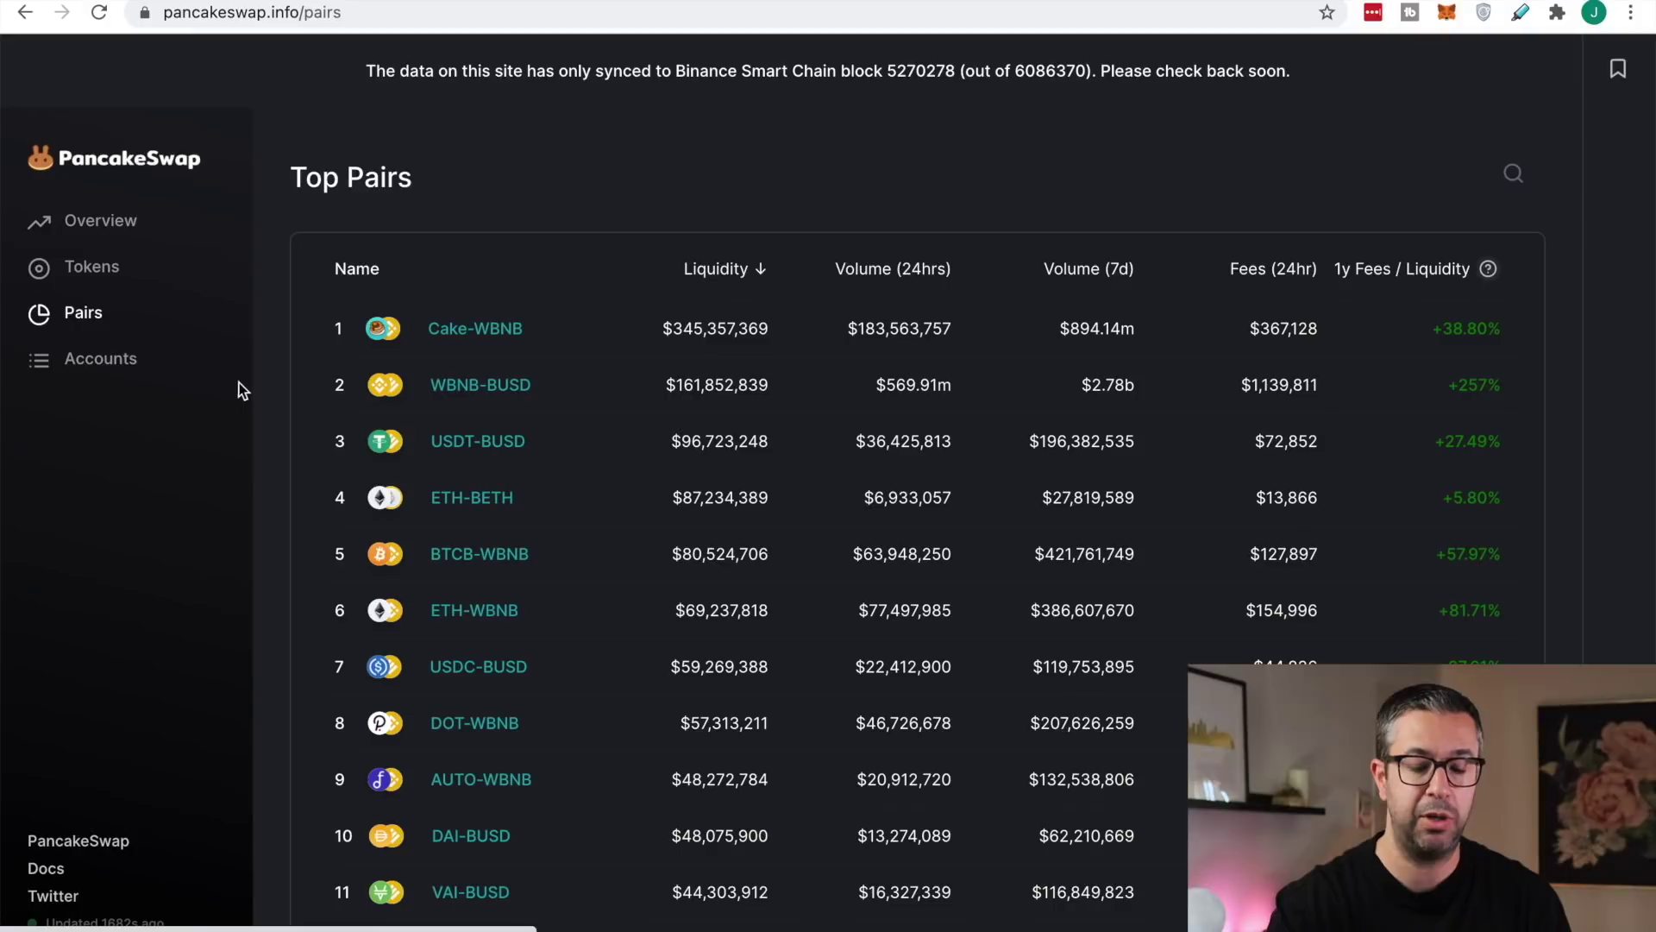
pyautogui.click(121, 362)
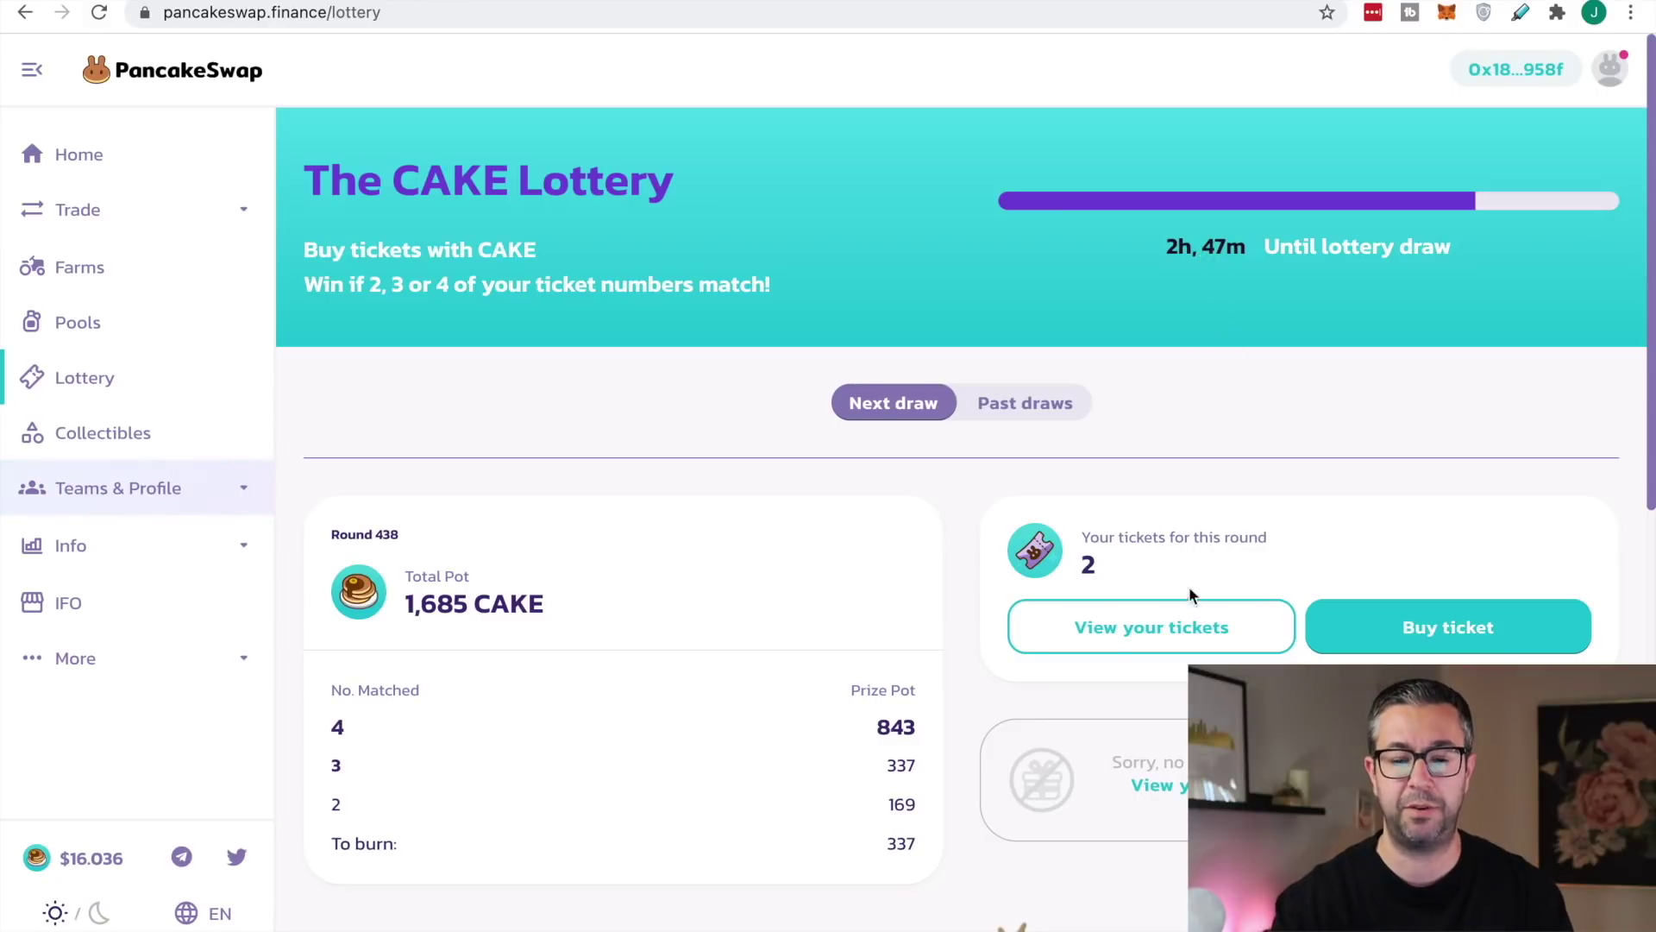
# View the numbers of the purchased tickets on the Lottery page and close the ticket list
pyautogui.click(1187, 631)
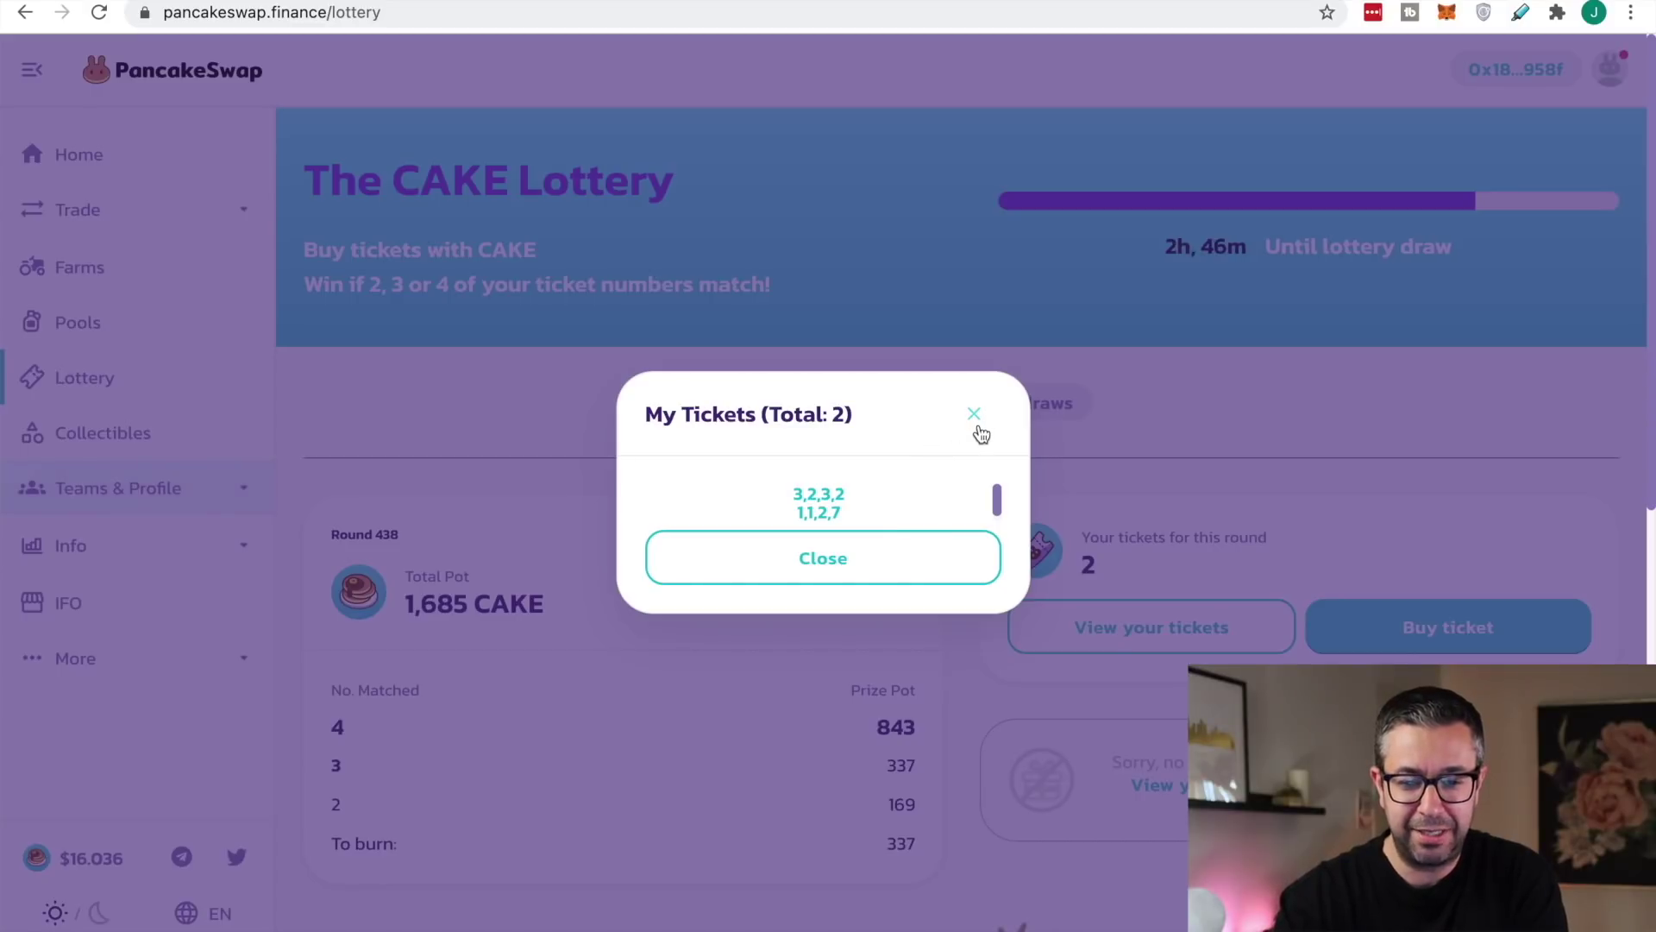
pyautogui.click(882, 566)
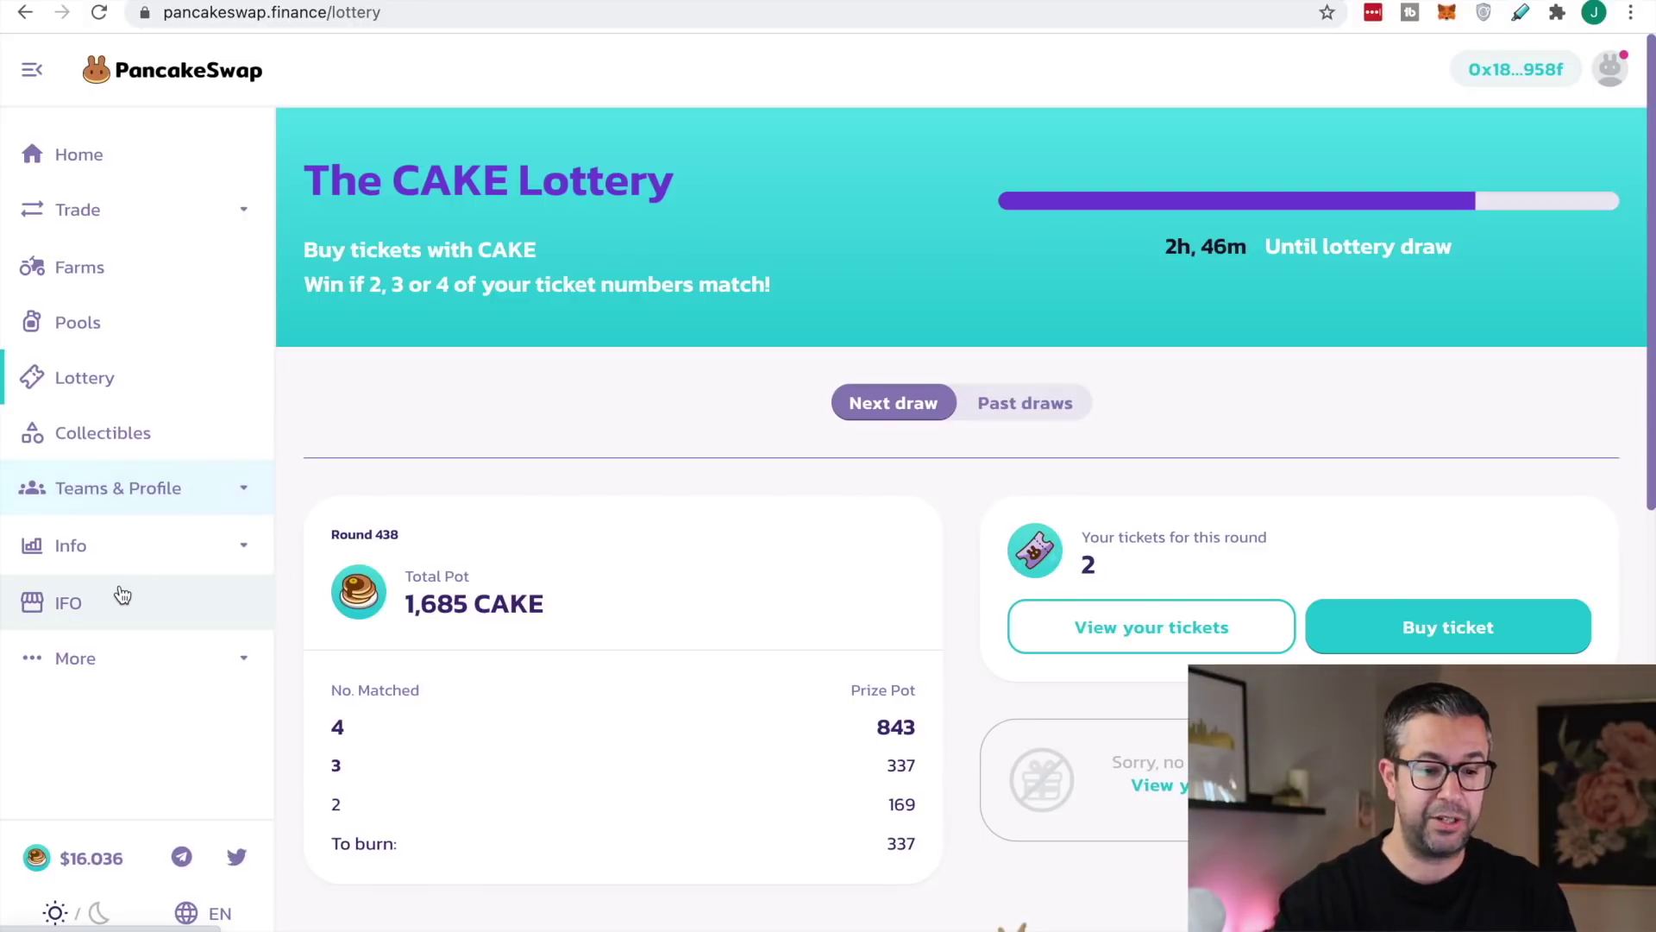
# Go to the IFO page and examine the Belt (BELT) offering and the instructions for taking part
pyautogui.click(93, 606)
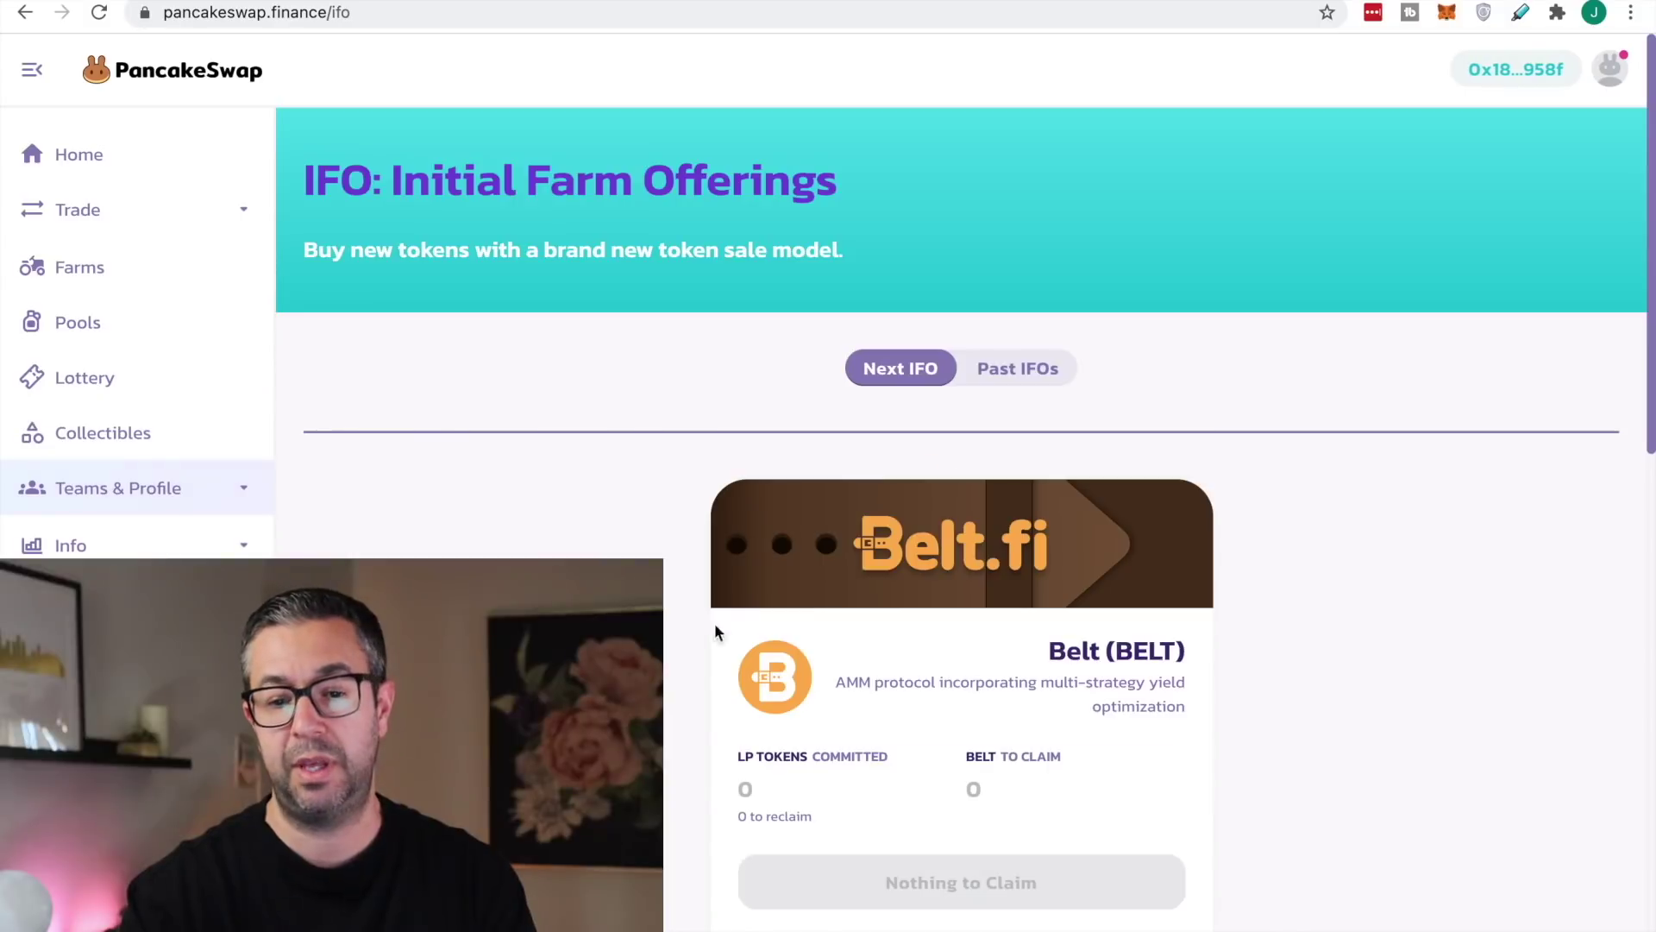
pyautogui.scroll(-3, 859, 707)
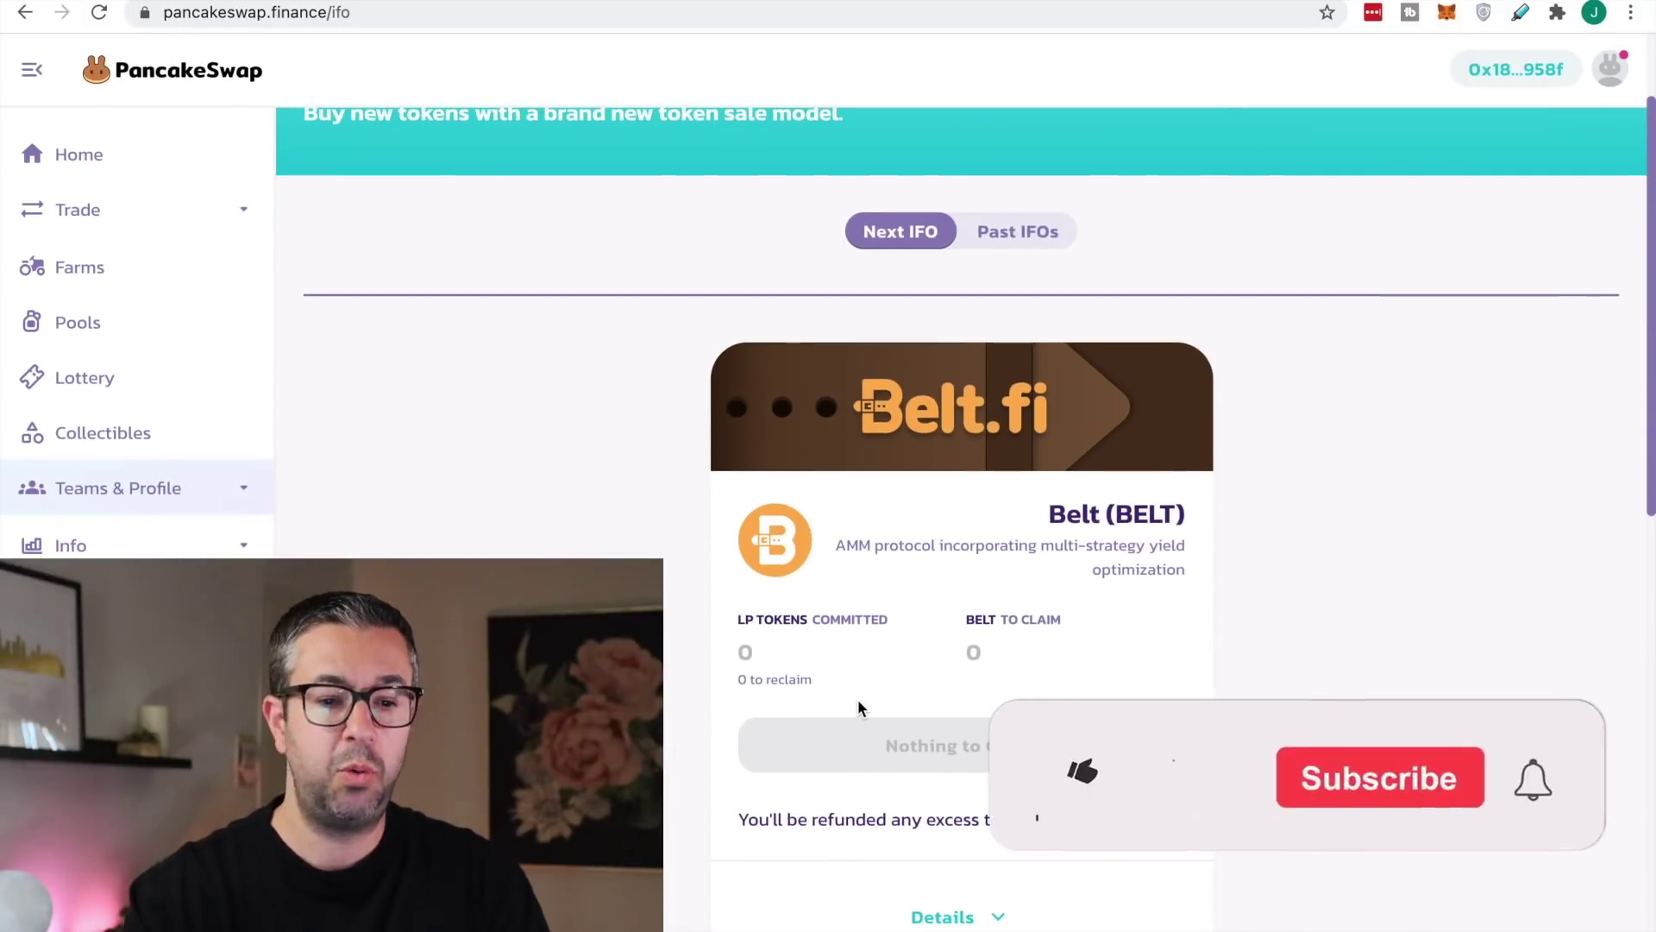
pyautogui.scroll(3, 859, 708)
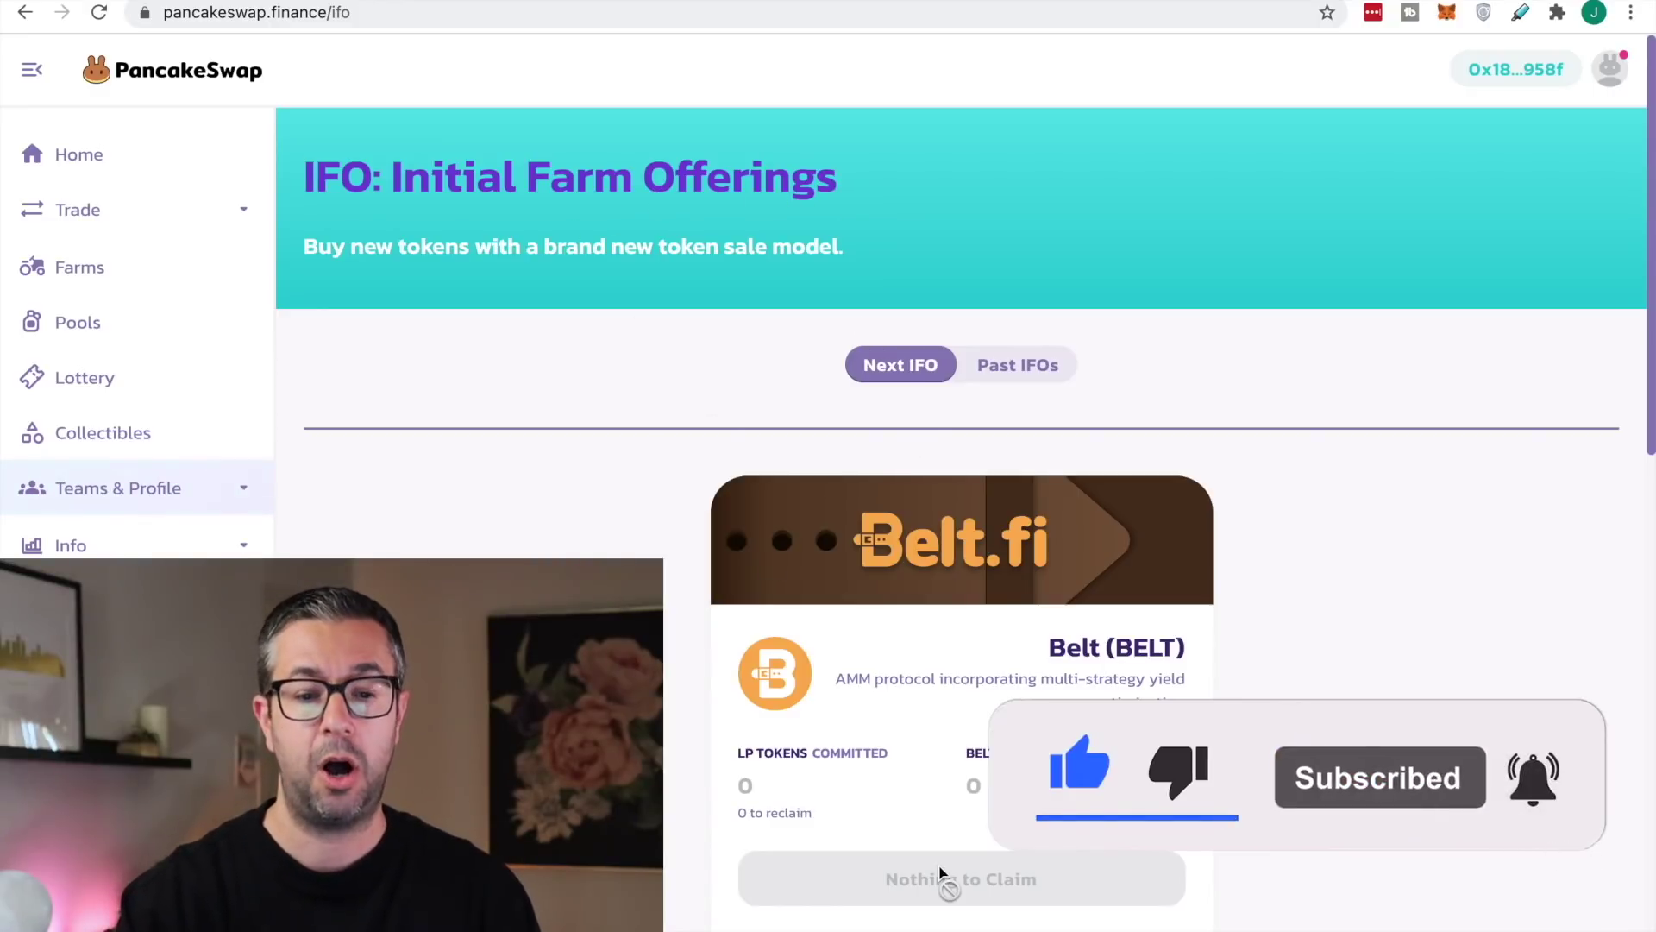
pyautogui.scroll(-5, 942, 871)
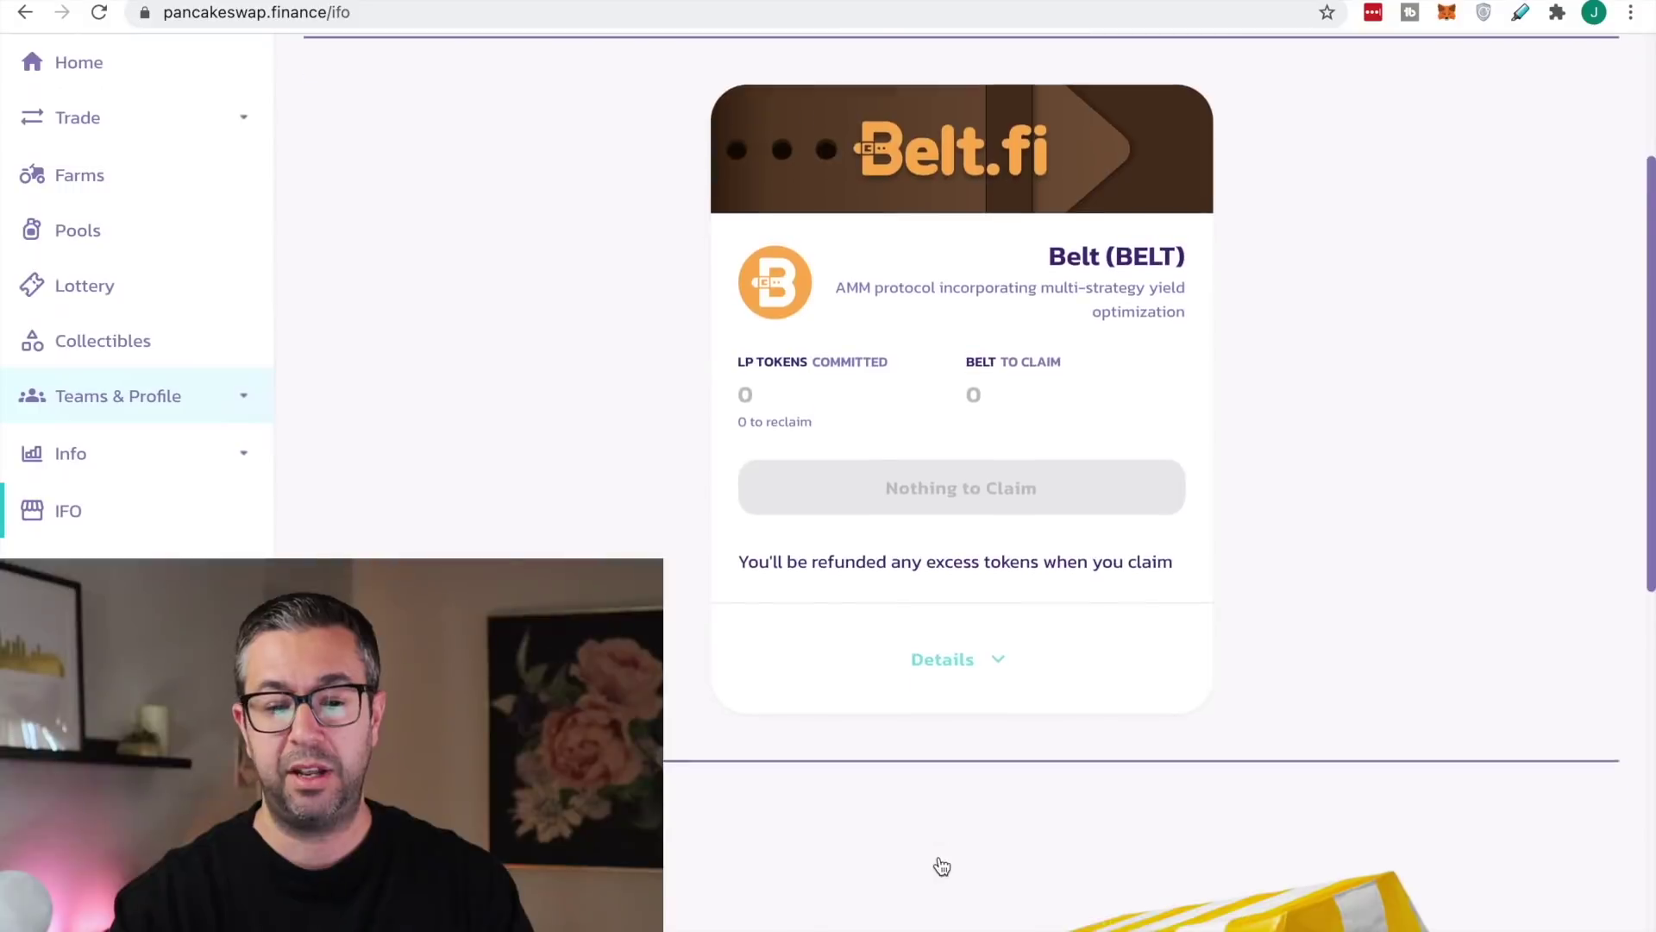
pyautogui.scroll(-2, 942, 867)
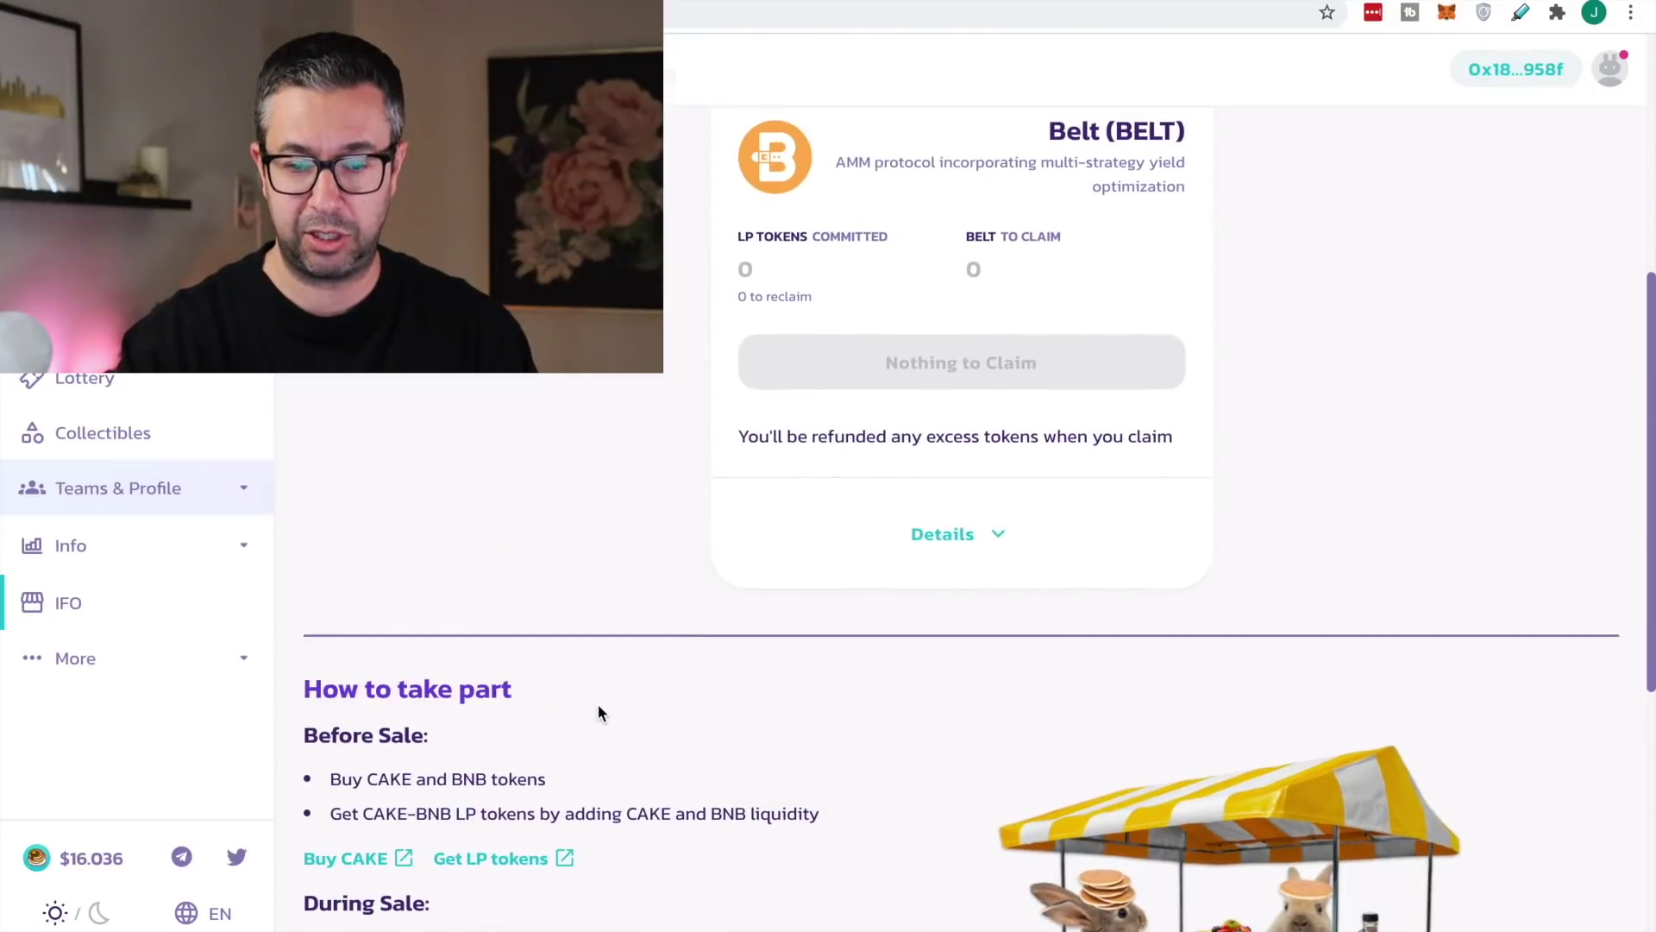
pyautogui.scroll(1, 598, 704)
pyautogui.scroll(-3, 547, 732)
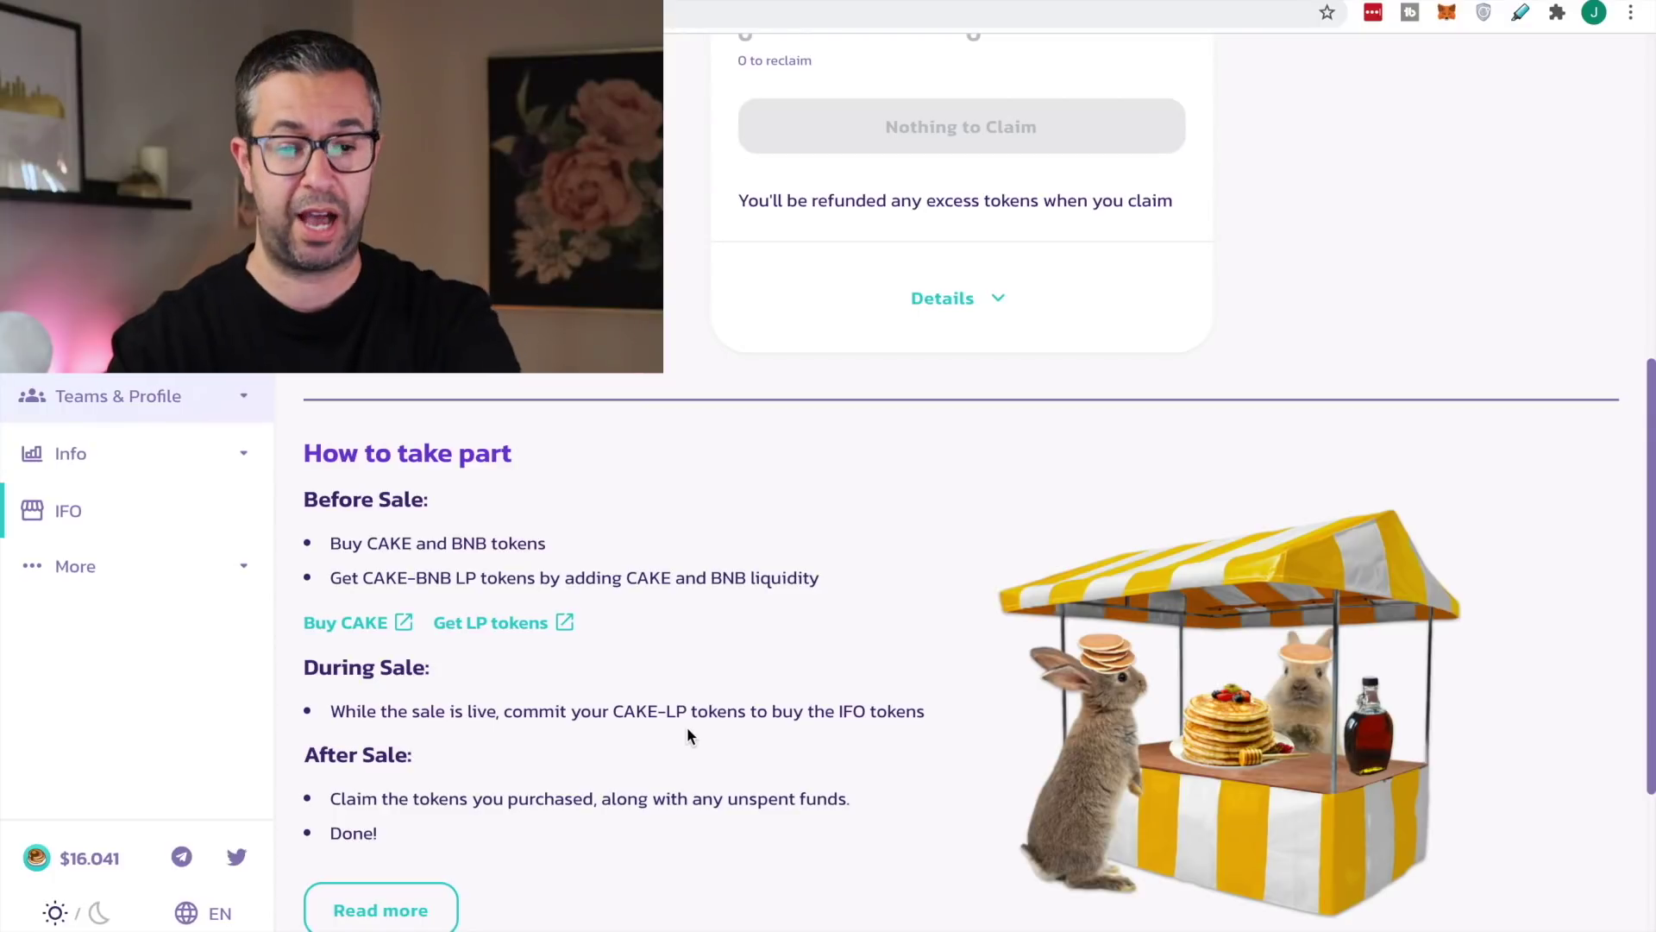
pyautogui.scroll(-1, 687, 726)
pyautogui.scroll(5, 687, 721)
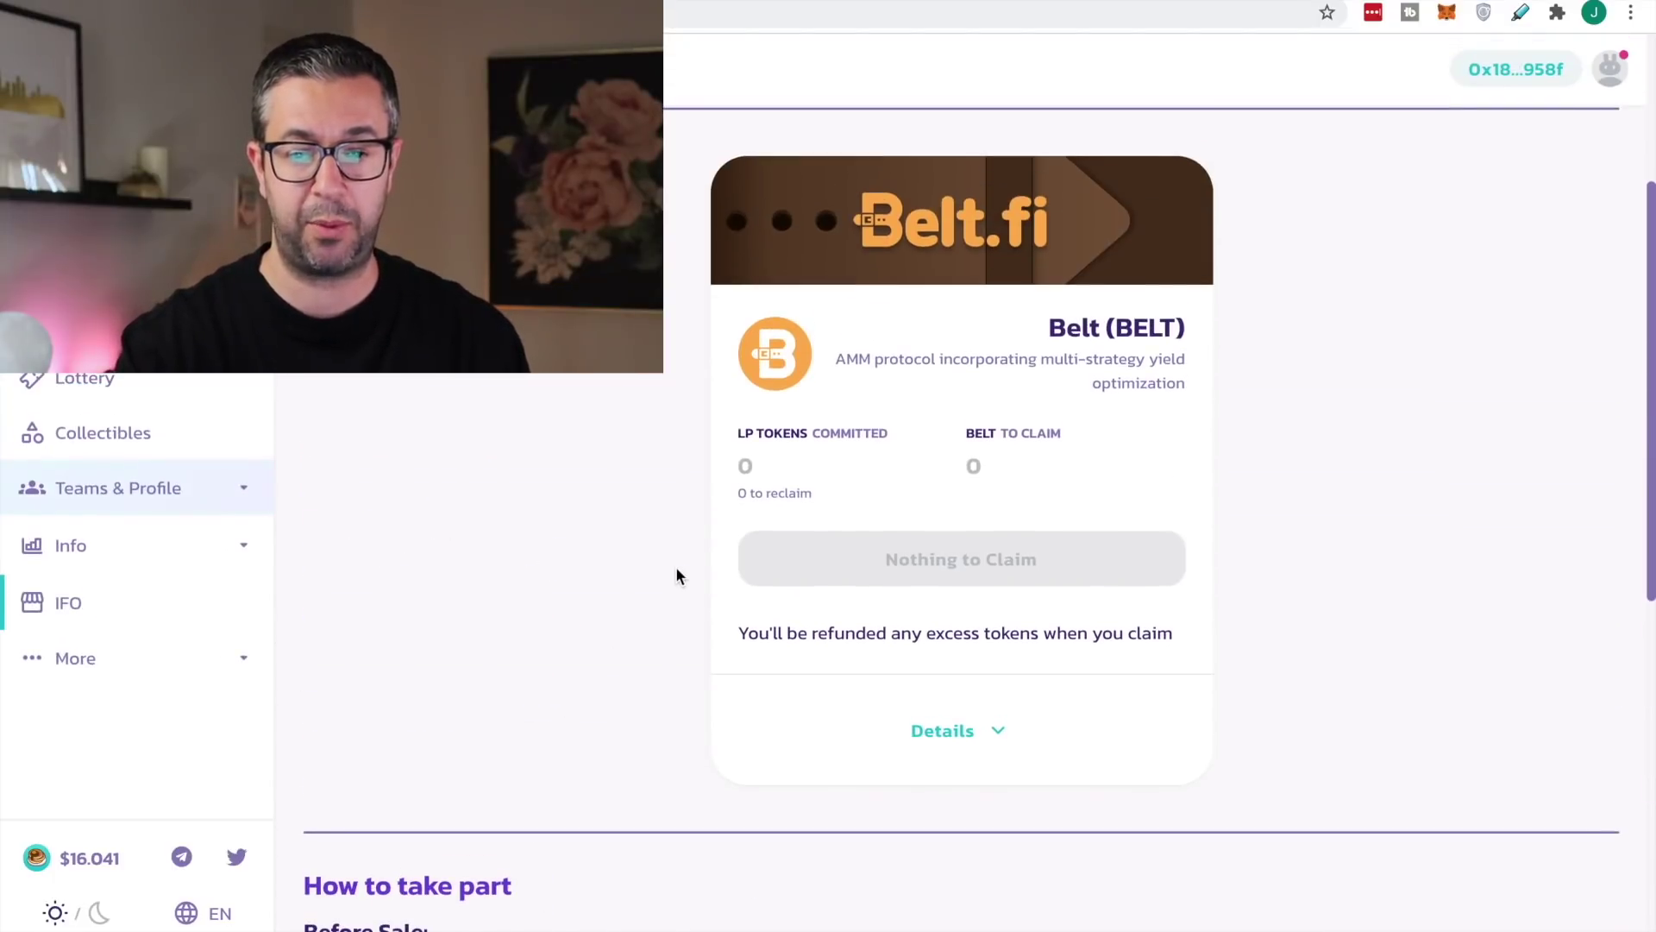
pyautogui.scroll(-4, 675, 570)
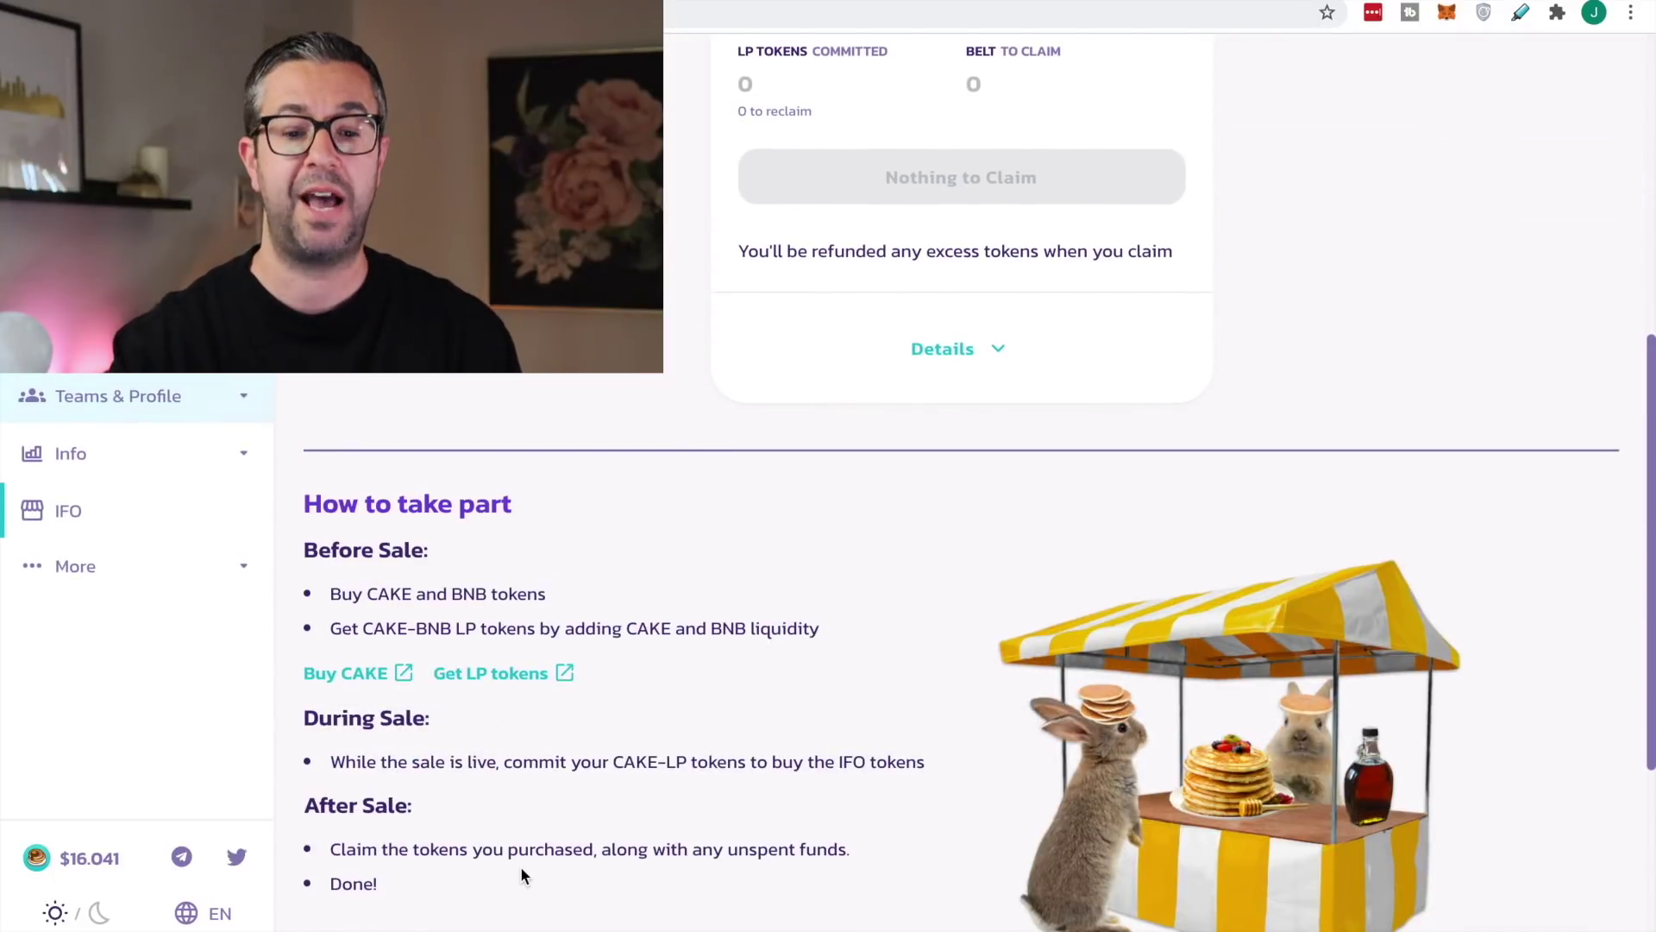
pyautogui.scroll(6, 520, 866)
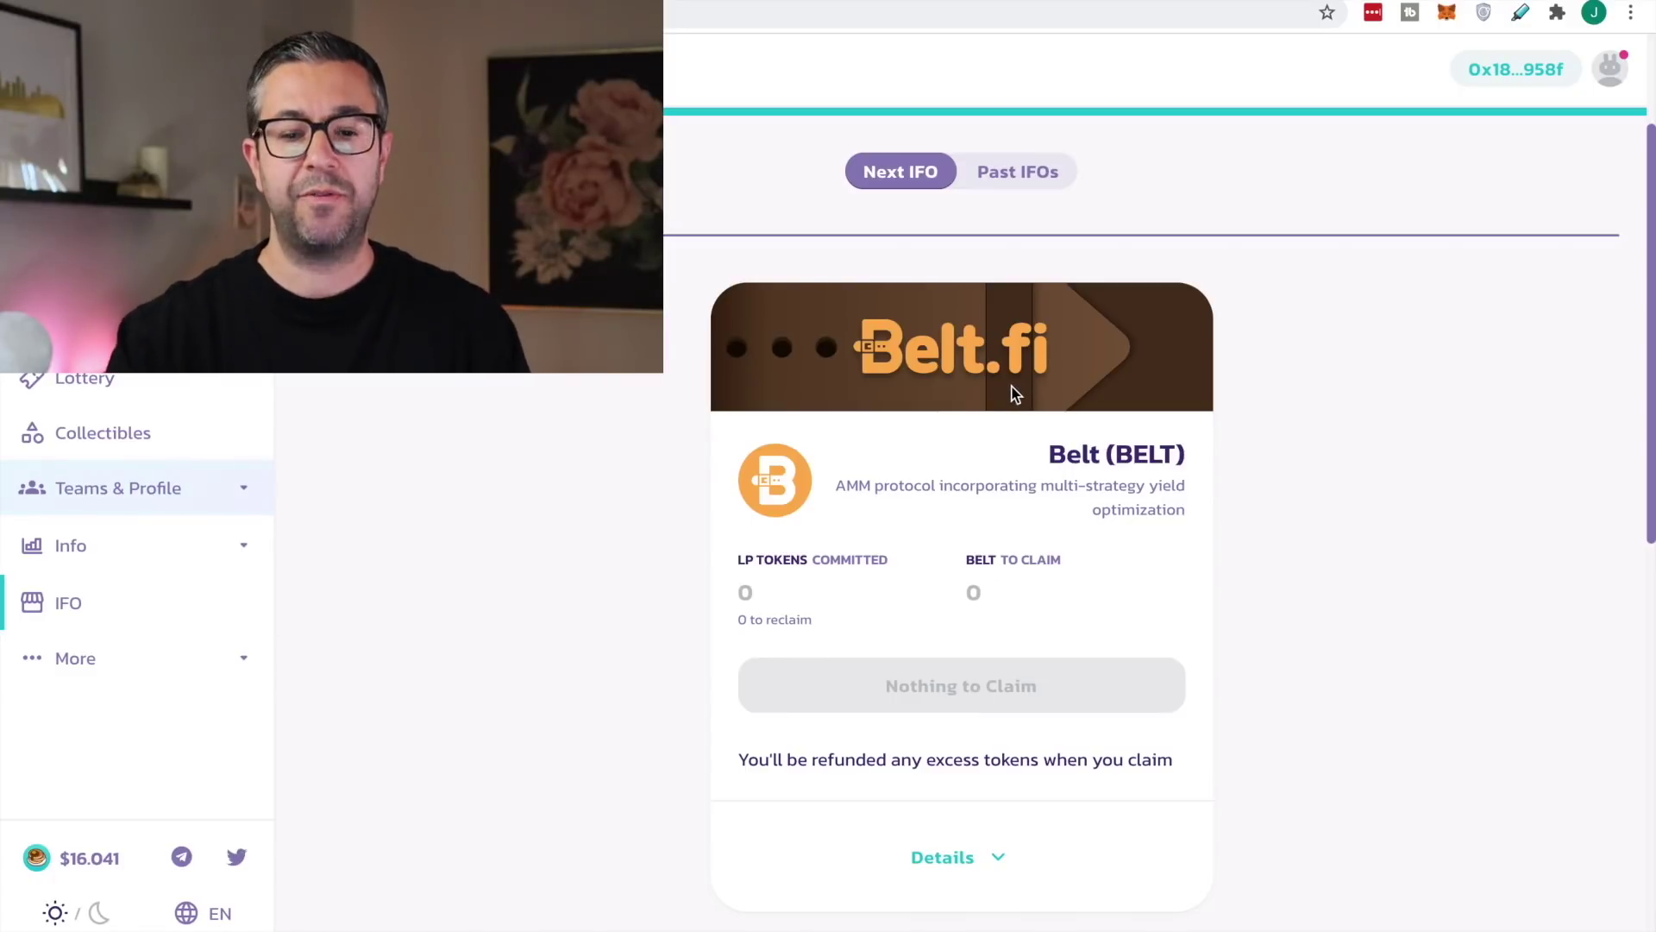
pyautogui.scroll(2, 1014, 394)
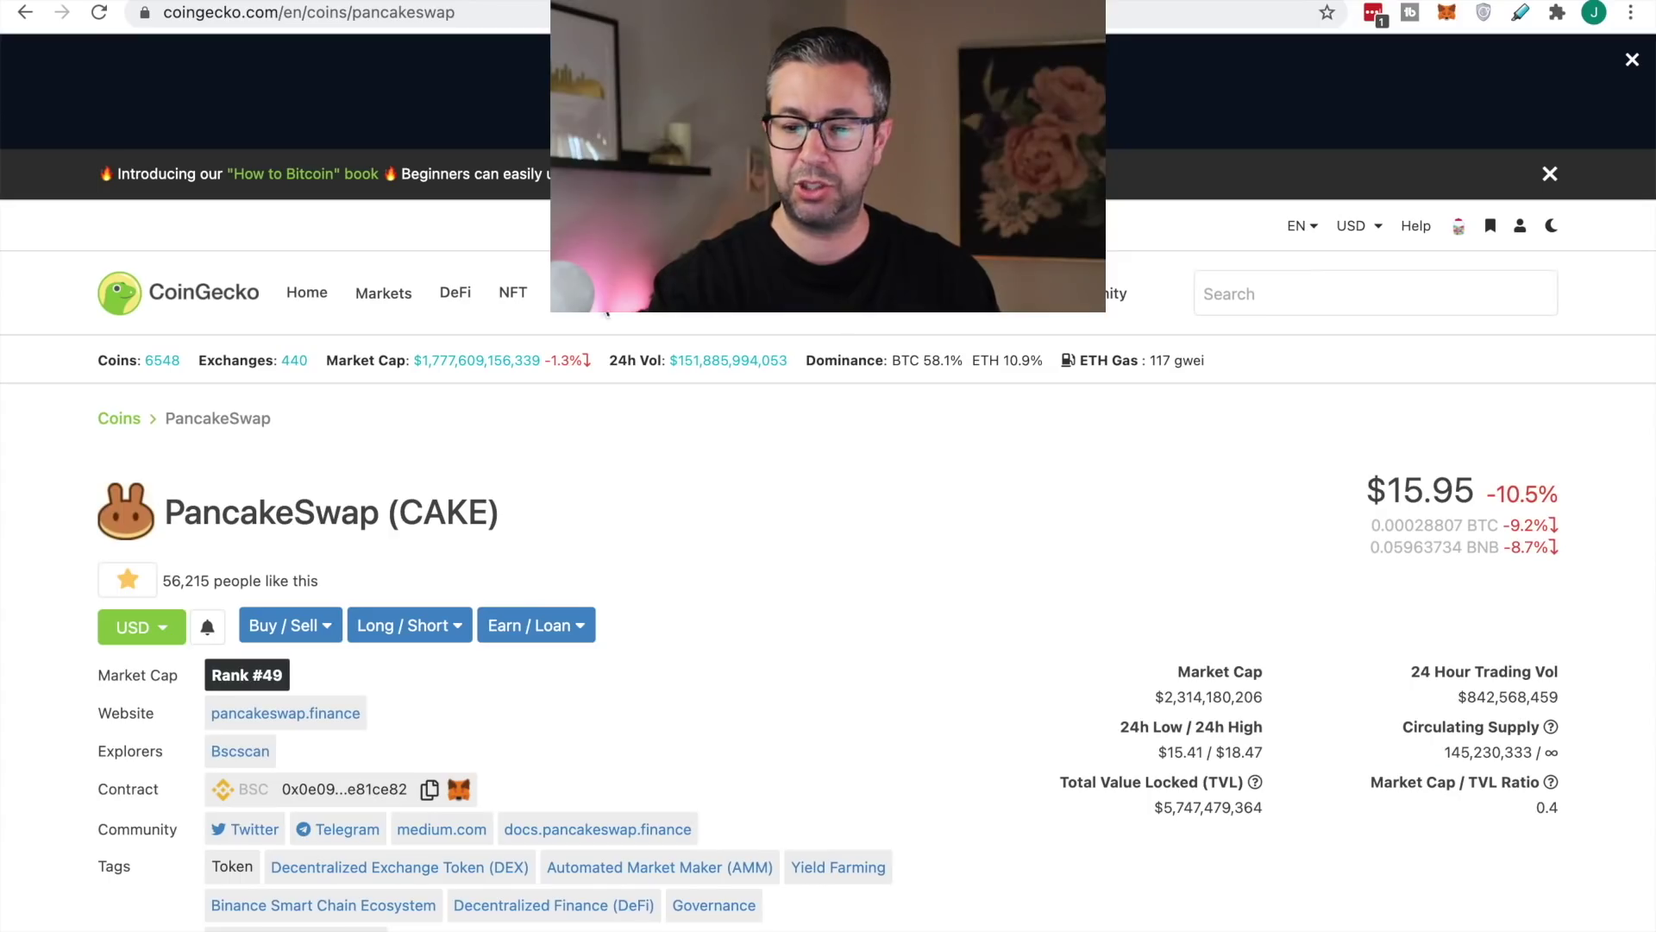
# Examine PancakeSwap's (CAKE) price chart on CoinGecko over 14 and 30 days, inspecting the late-February low
pyautogui.scroll(-4, 721, 481)
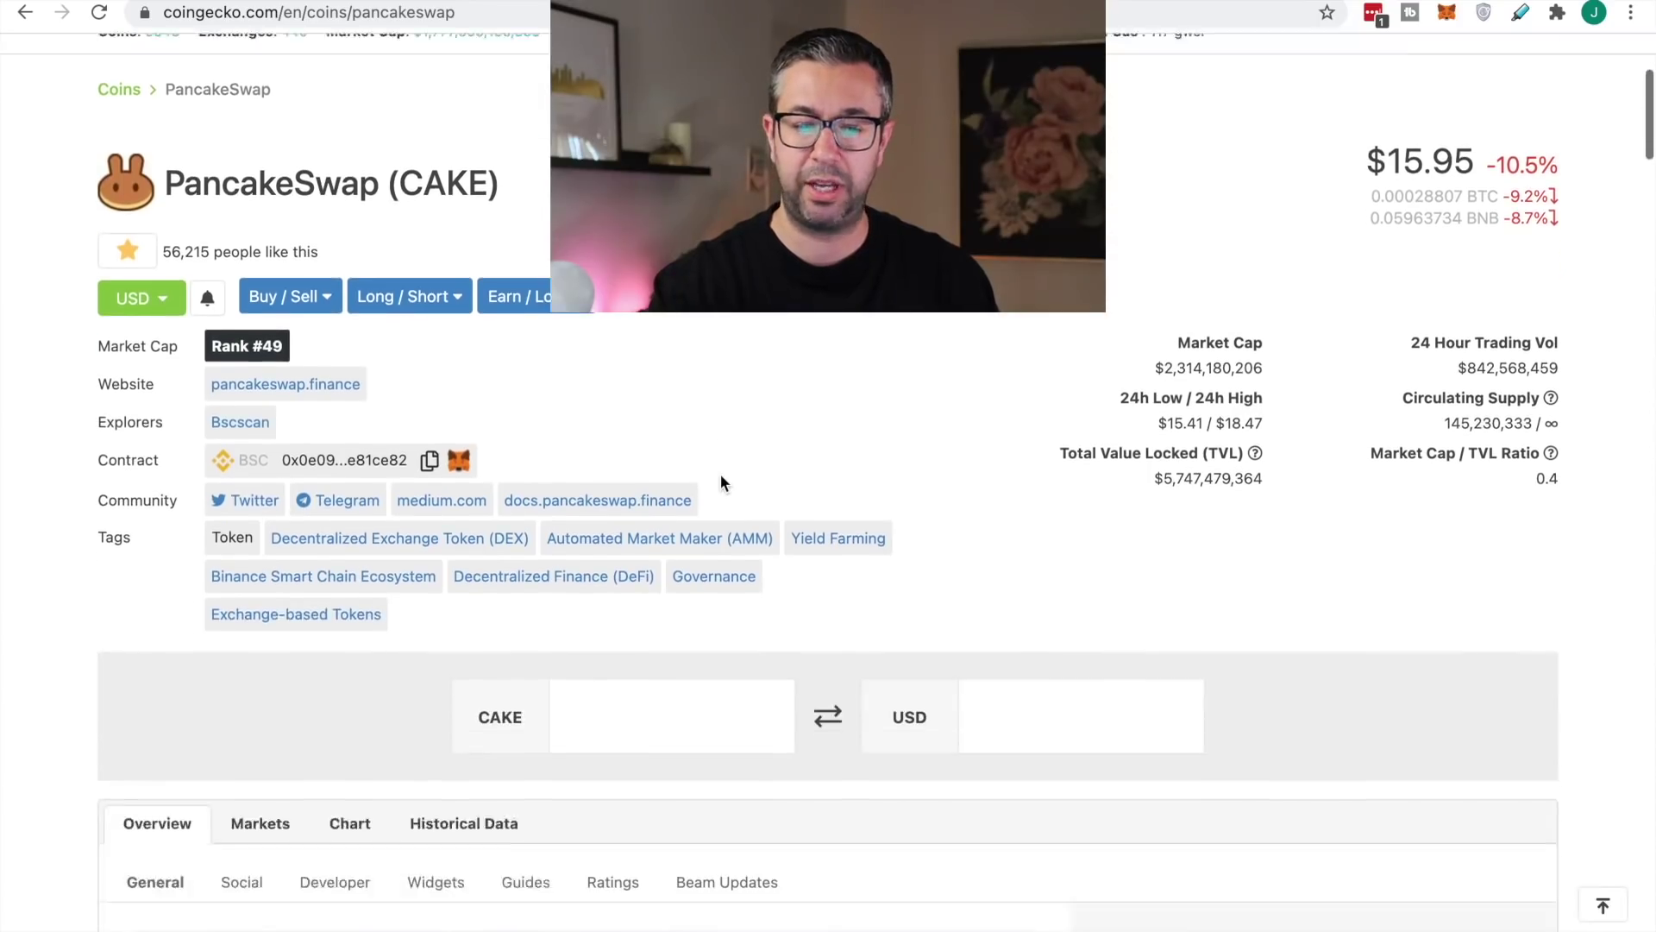
pyautogui.scroll(-8, 721, 479)
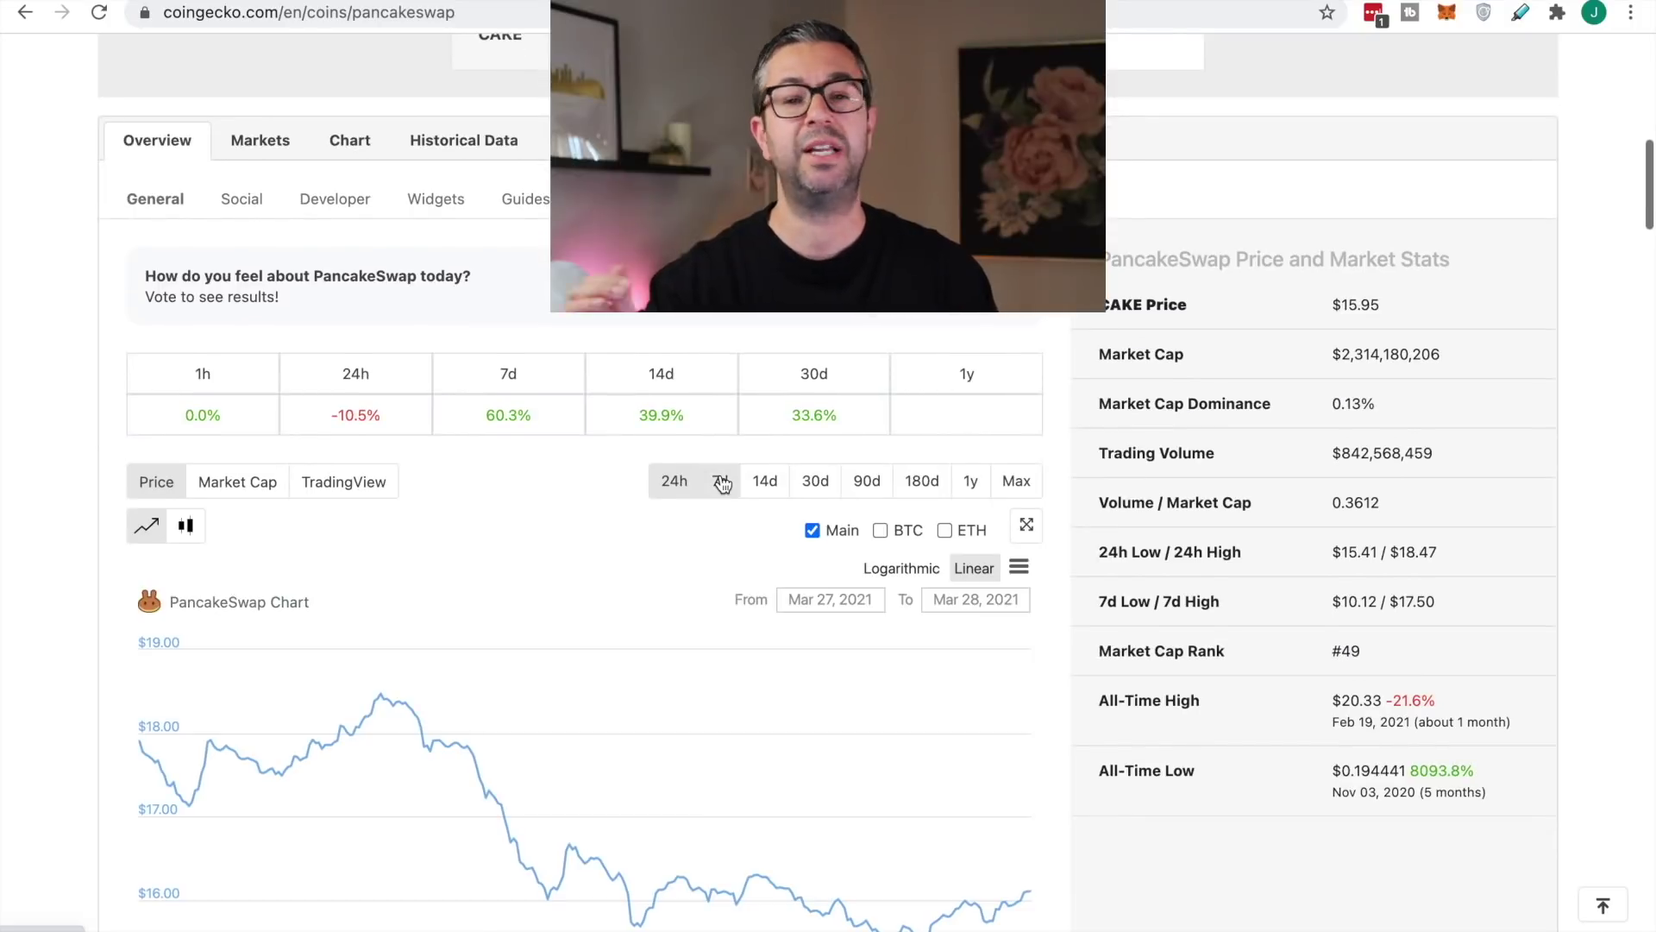
pyautogui.click(767, 483)
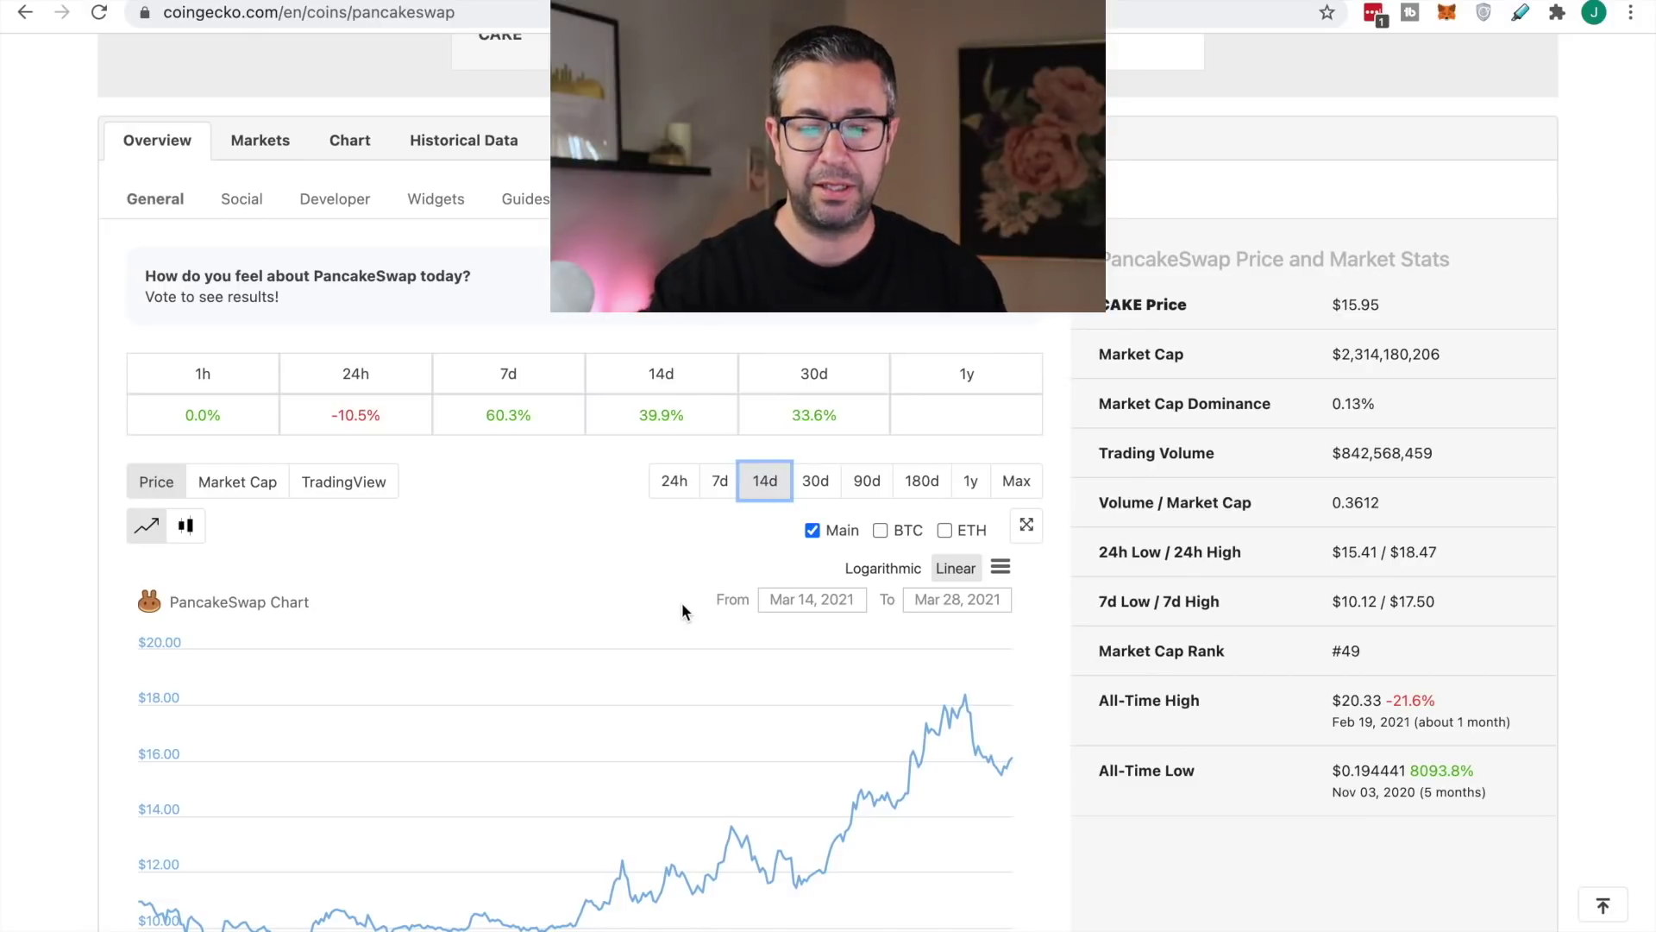
pyautogui.scroll(-5, 682, 610)
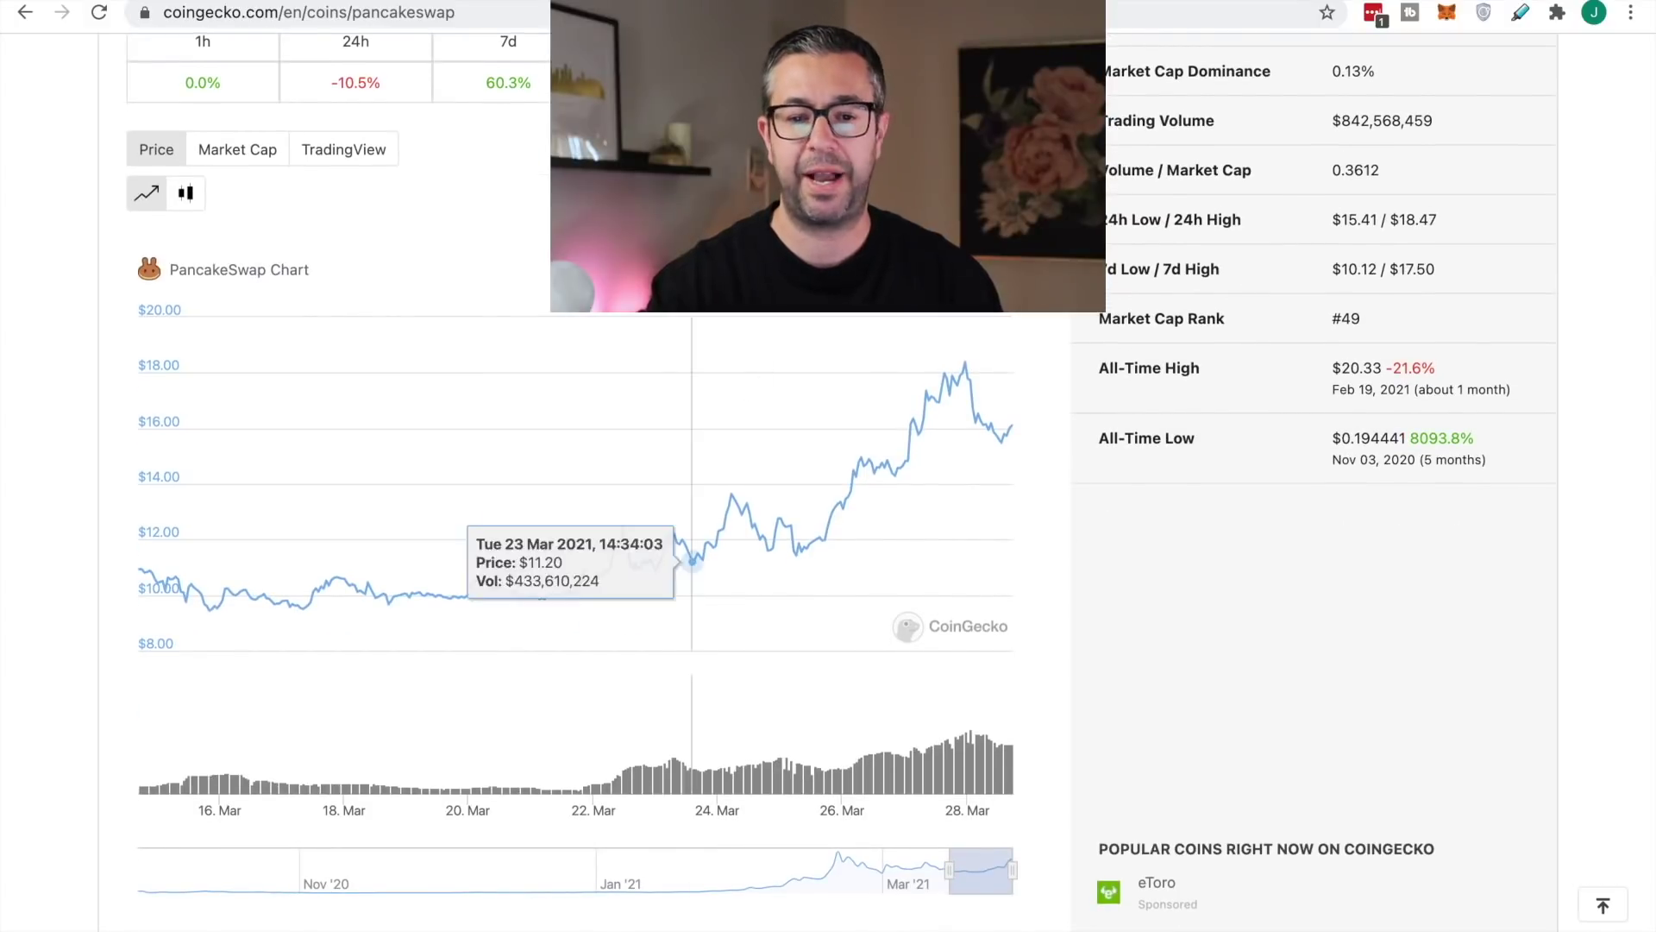
pyautogui.click(820, 149)
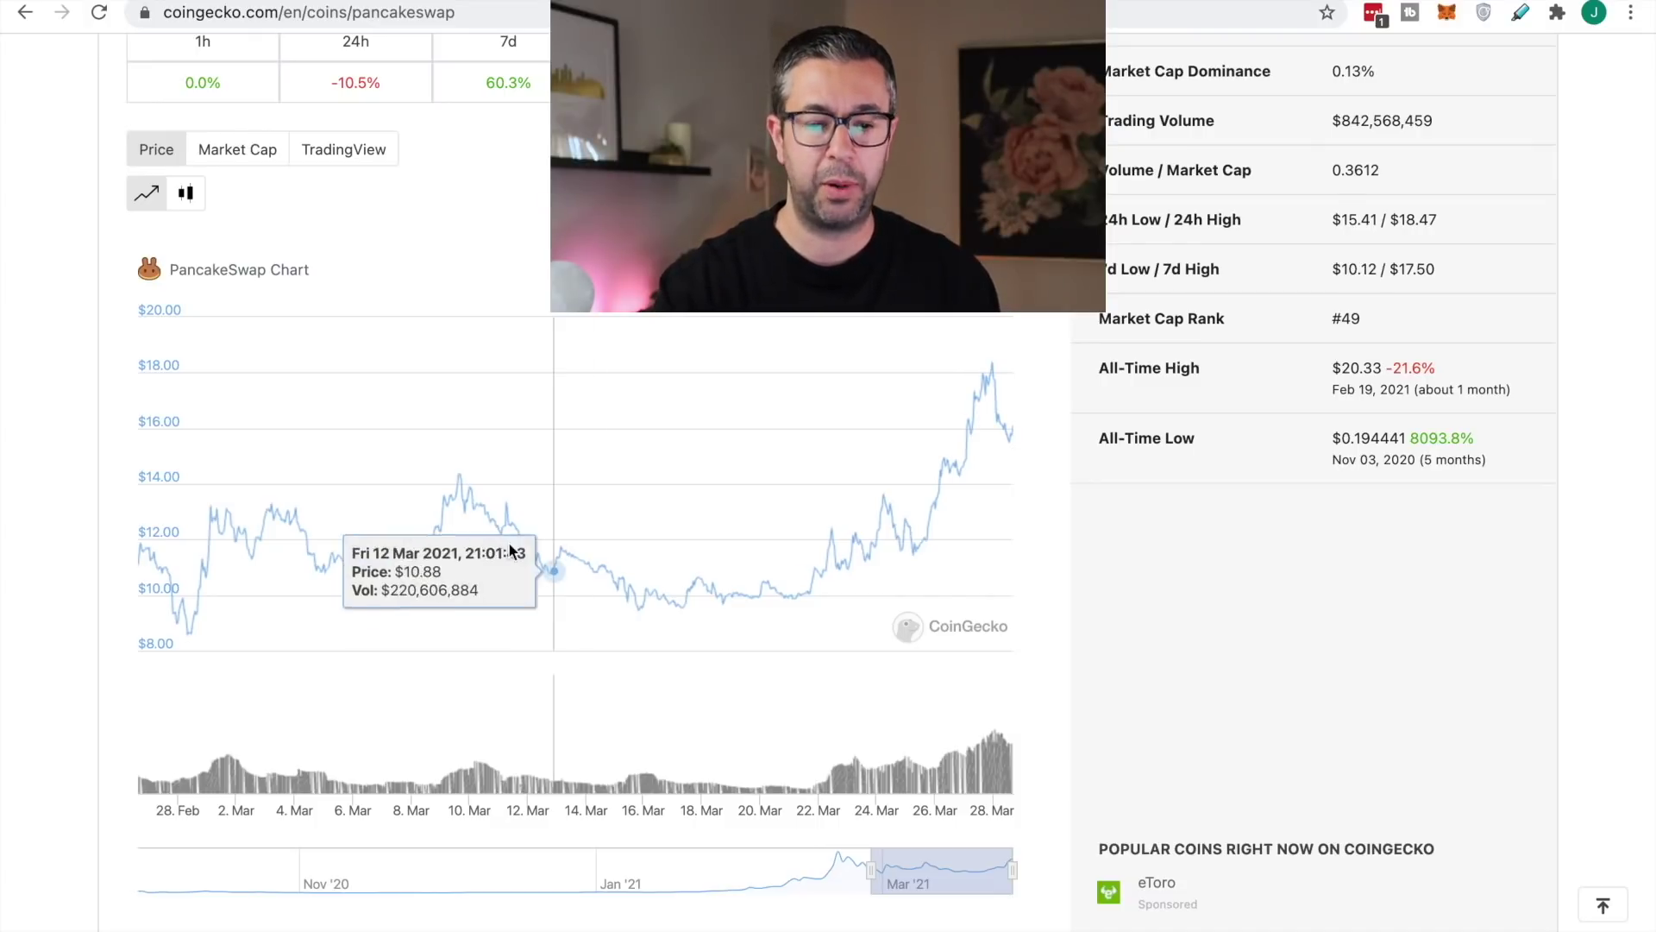
pyautogui.moveTo(188, 635)
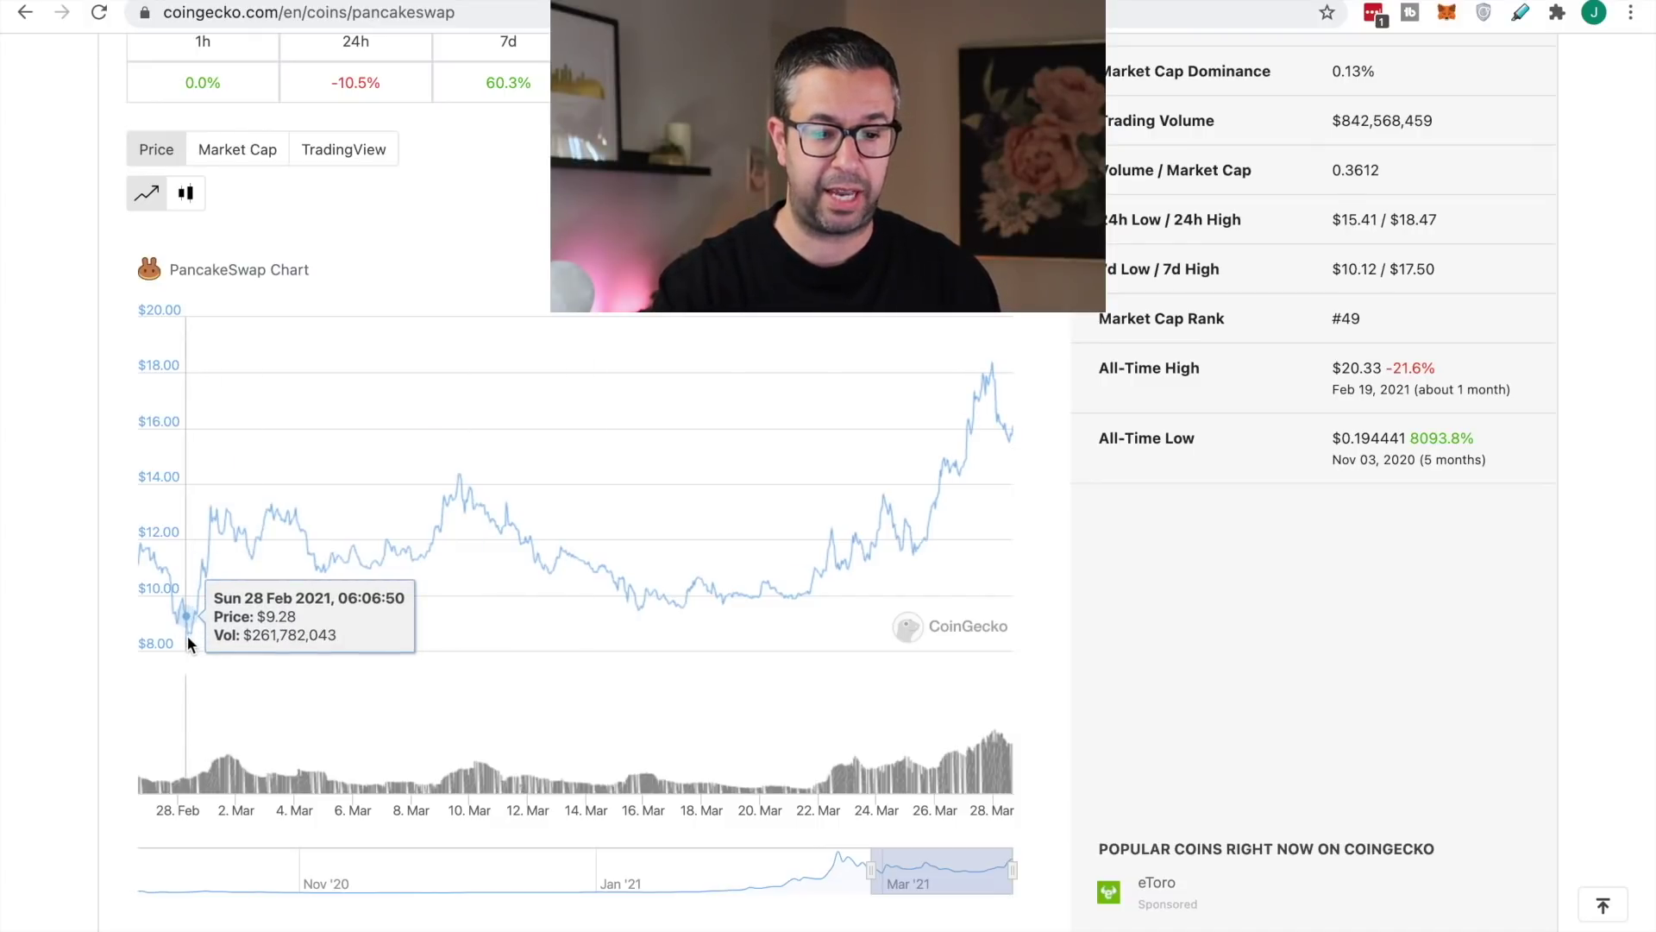